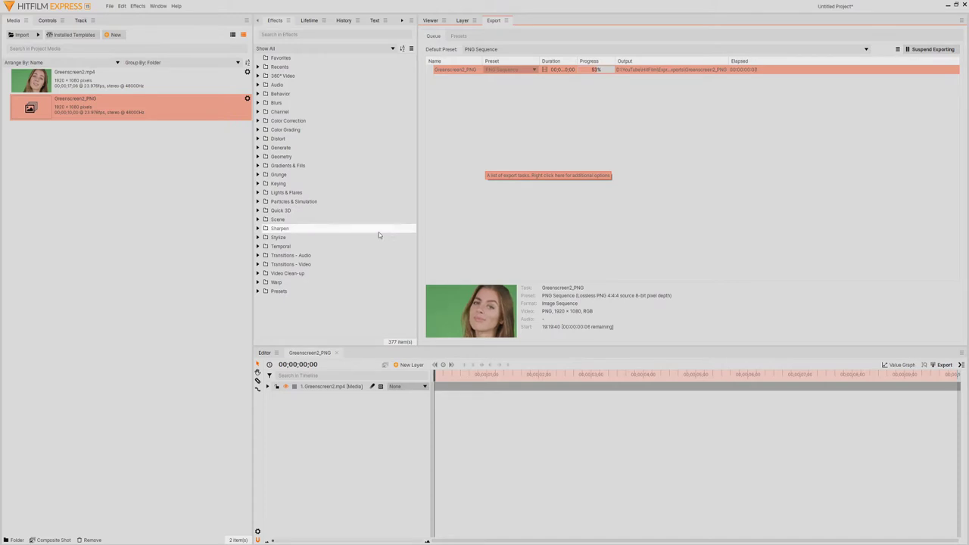
# Display the Greenscreen2_PNG timeline in frames instead of time and move the playhead to the last frame
pyautogui.rightClick(291, 365)
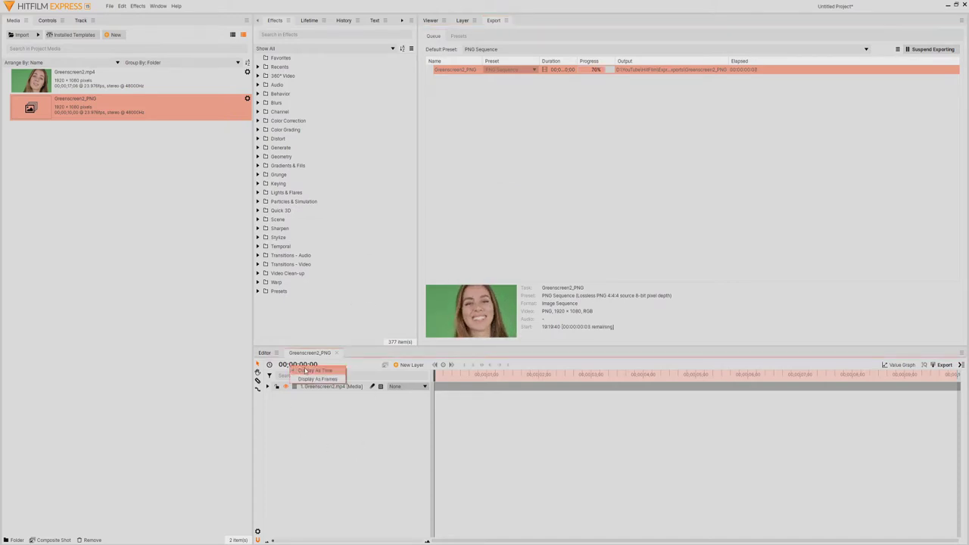
pyautogui.click(317, 380)
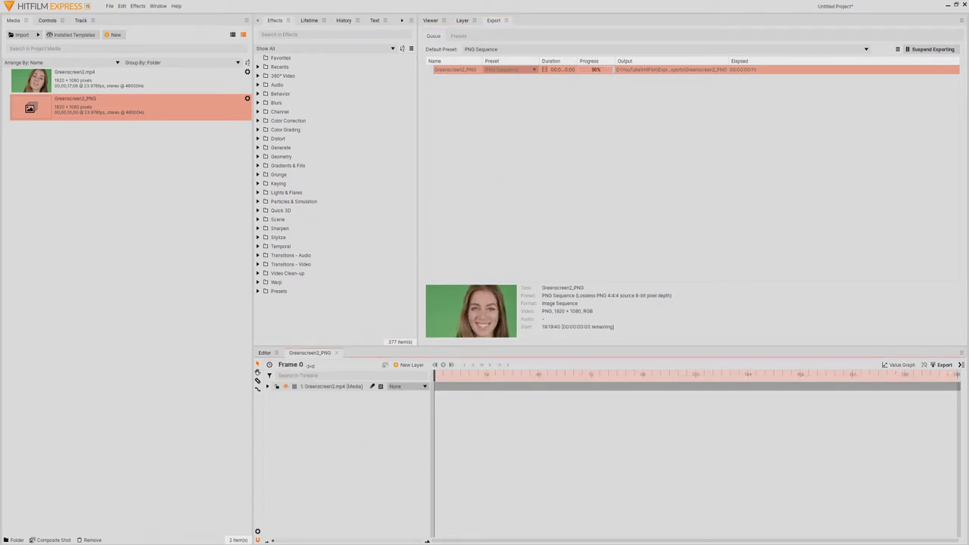
pyautogui.moveTo(435, 377); pyautogui.dragTo(957, 383)
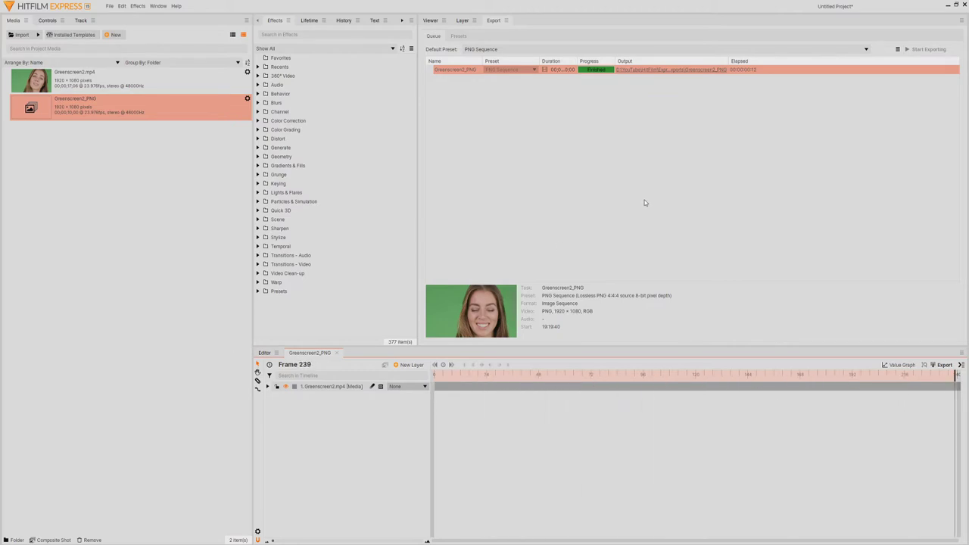
# Open the finished export's output location and look through the PNG files in the Greenscreen2_PNG folder
pyautogui.click(699, 68)
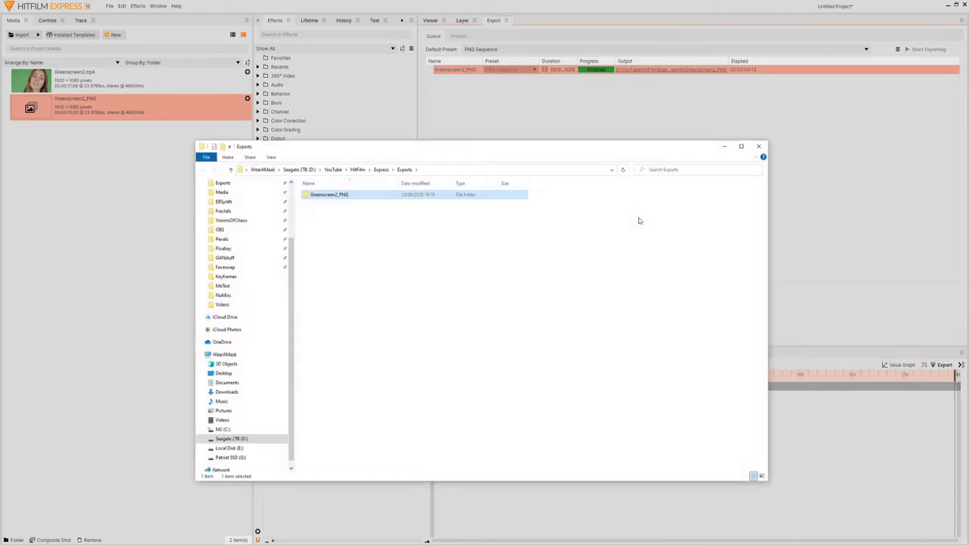
pyautogui.moveTo(452, 150); pyautogui.dragTo(537, 150)
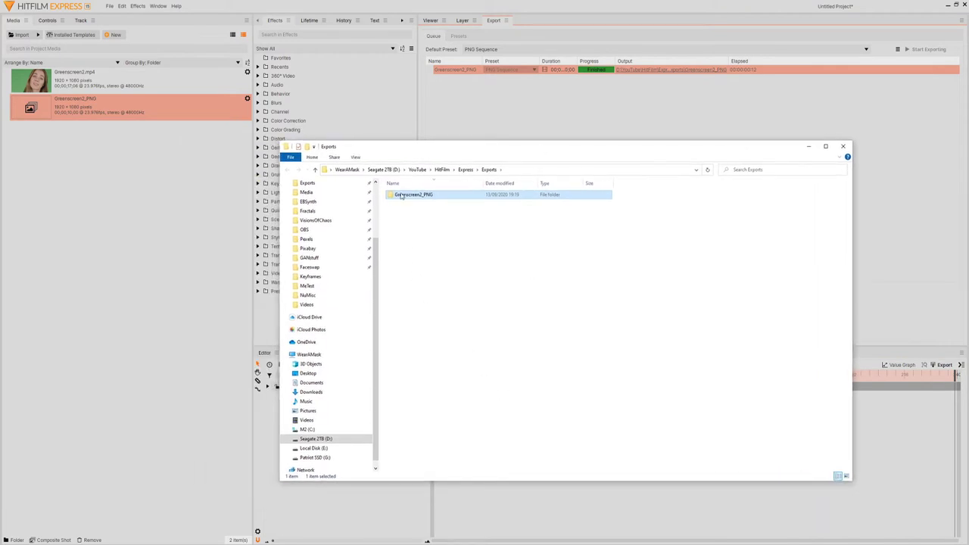
pyautogui.doubleClick(401, 196)
pyautogui.moveTo(848, 206)
pyautogui.mouseDown()
pyautogui.moveTo(877, 462)
pyautogui.moveTo(864, 229)
pyautogui.moveTo(850, 193)
pyautogui.mouseUp()
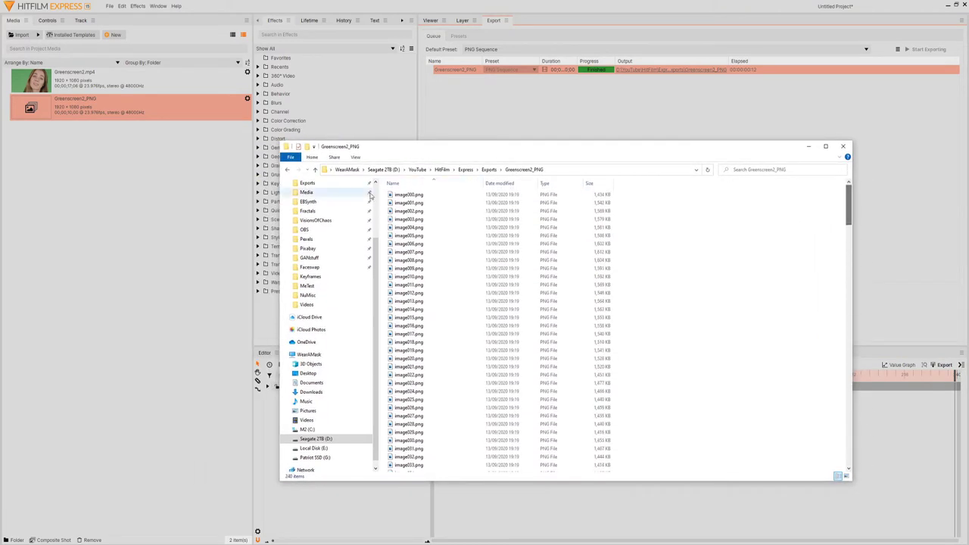
# Transfer the Greenscreen2_PNG folder from Exports into the PNGSequences folder inside EBSynth
pyautogui.click(489, 170)
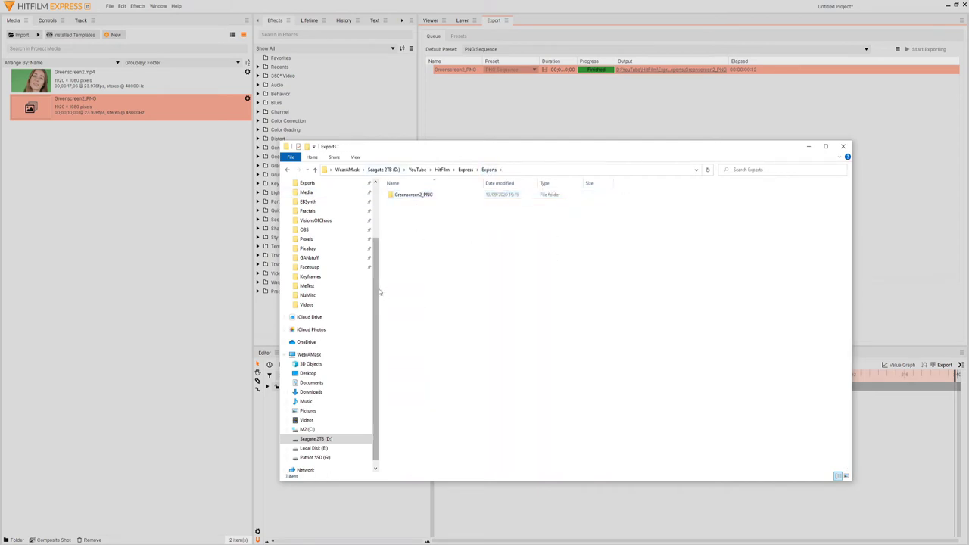
pyautogui.click(417, 194)
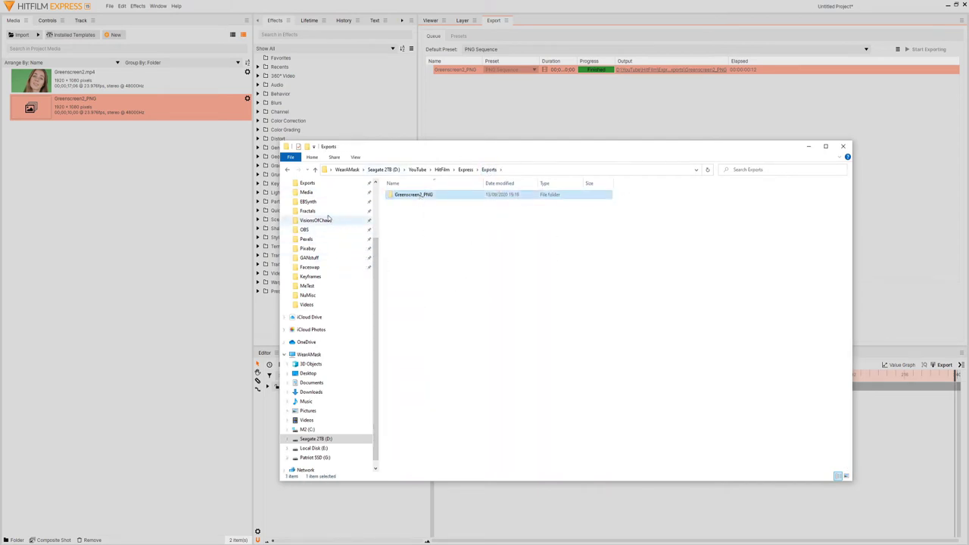
pyautogui.click(308, 201)
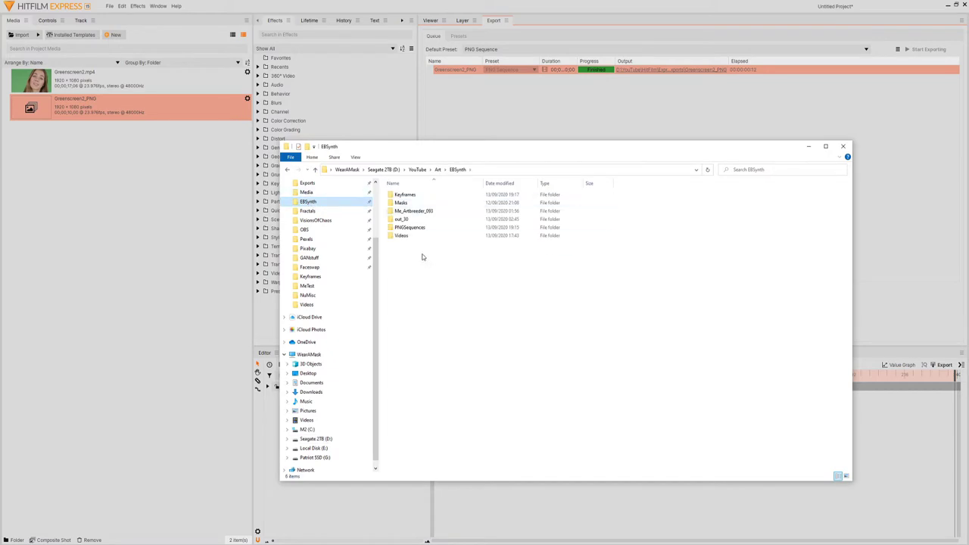
pyautogui.doubleClick(406, 227)
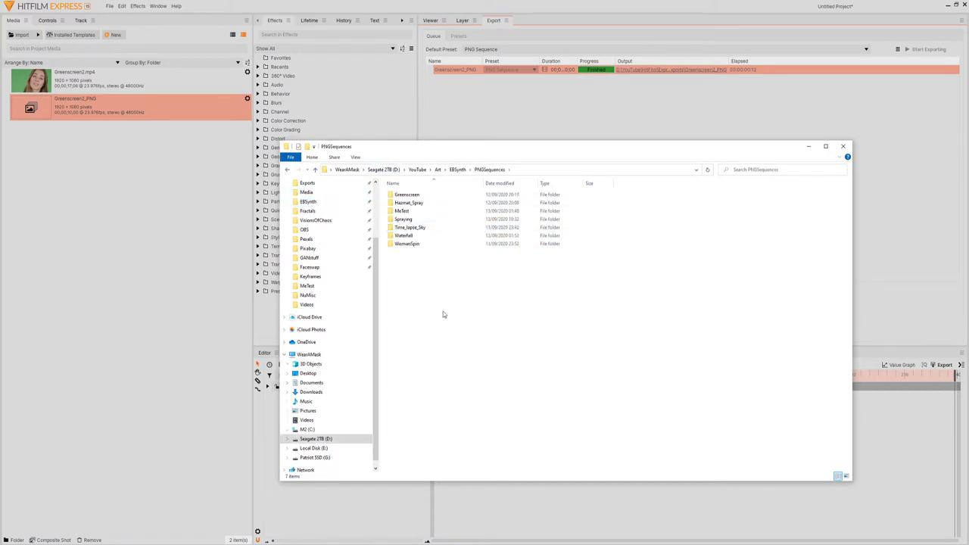
pyautogui.hotkey('ctrl', 'v')
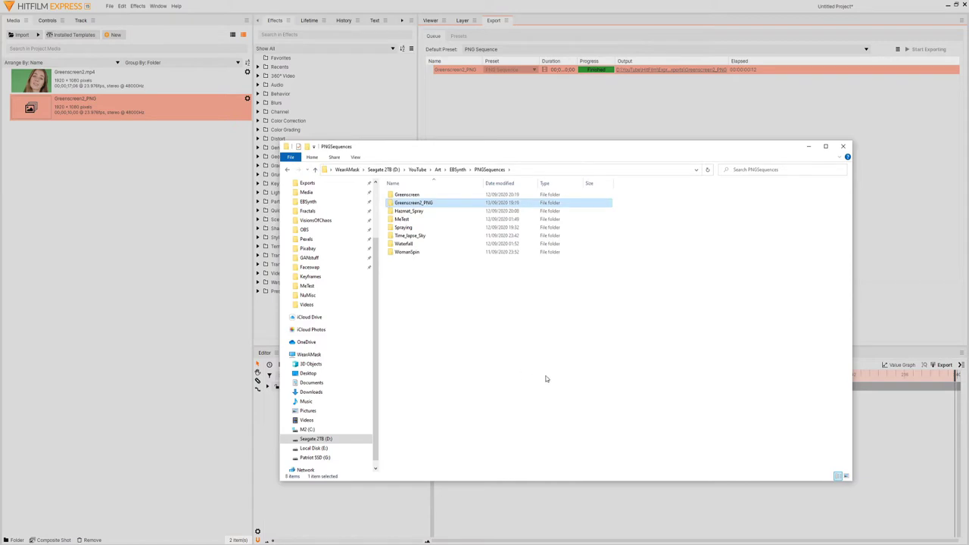
# Switch to the browser and view the three stylised portraits already generated in Deep Dream Generator
pyautogui.click(947, 6)
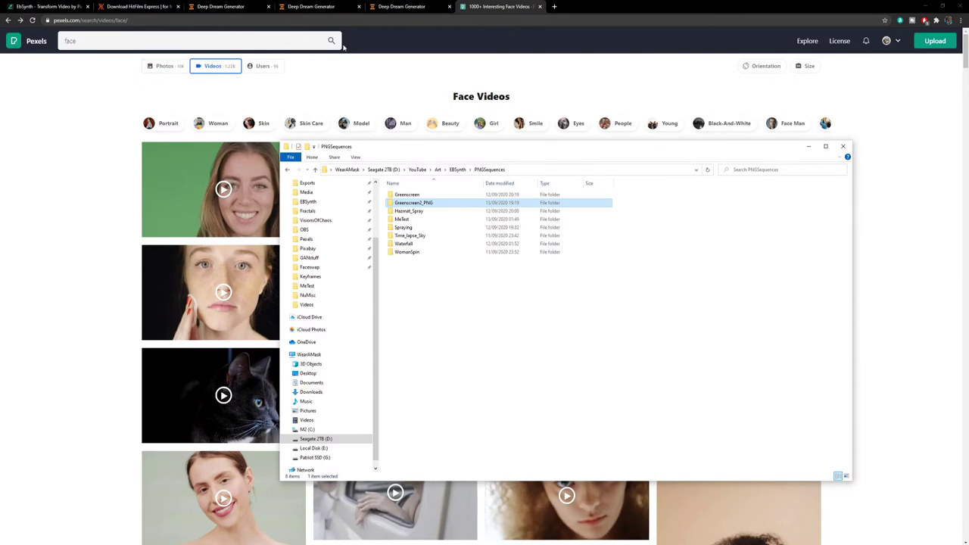
pyautogui.click(231, 6)
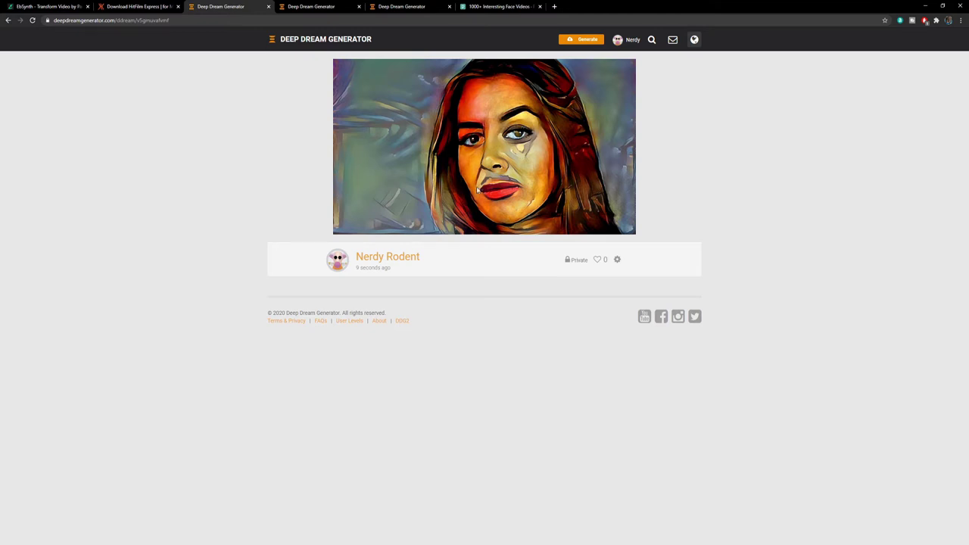
pyautogui.click(304, 4)
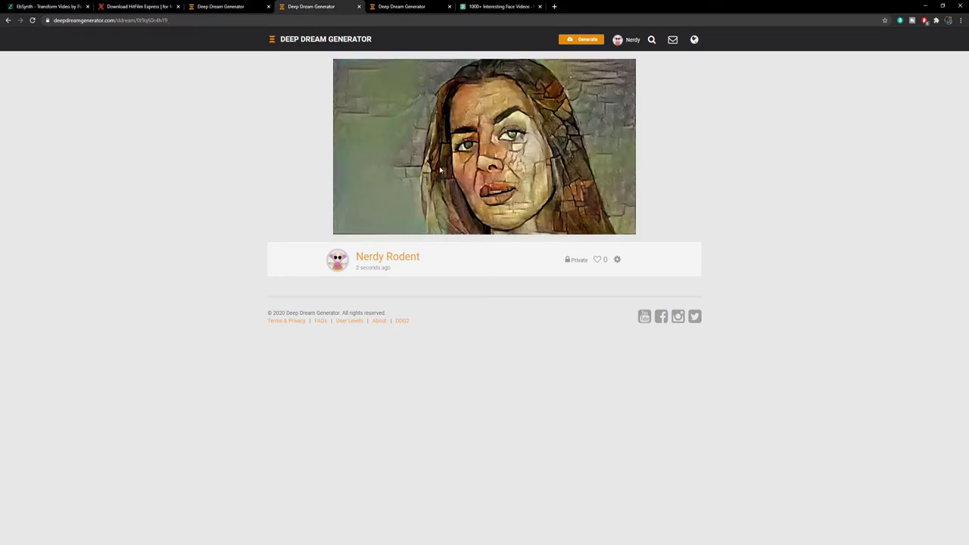
pyautogui.click(424, 8)
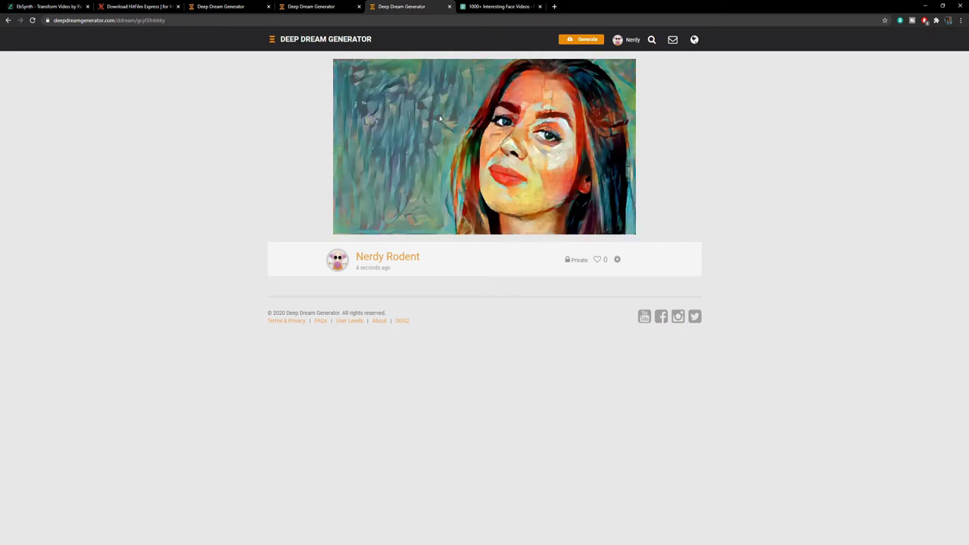
# Open the generator page in a new browser tab and upload image200.png from the Greenscreen2_PNG folder
pyautogui.rightClick(580, 47)
pyautogui.click(588, 49)
pyautogui.click(491, 7)
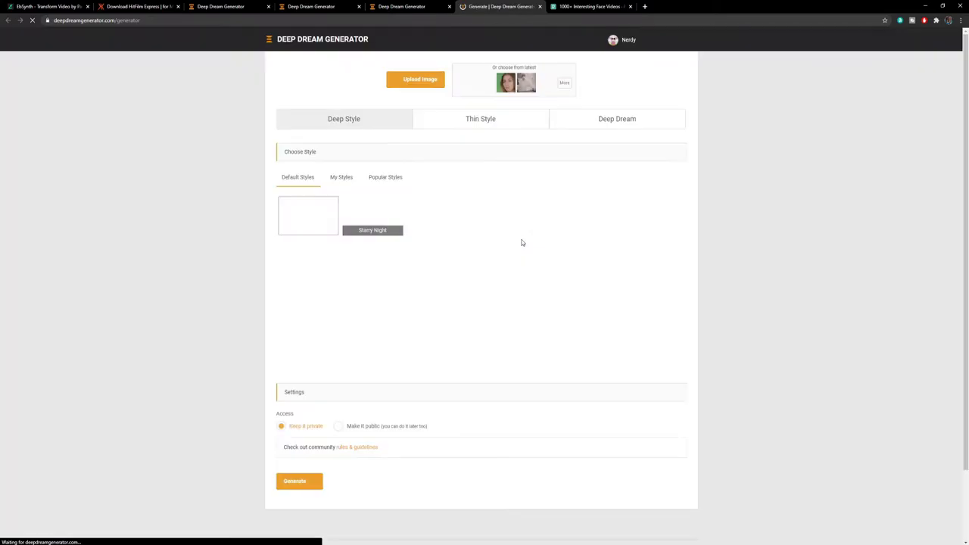
pyautogui.click(414, 84)
pyautogui.doubleClick(265, 158)
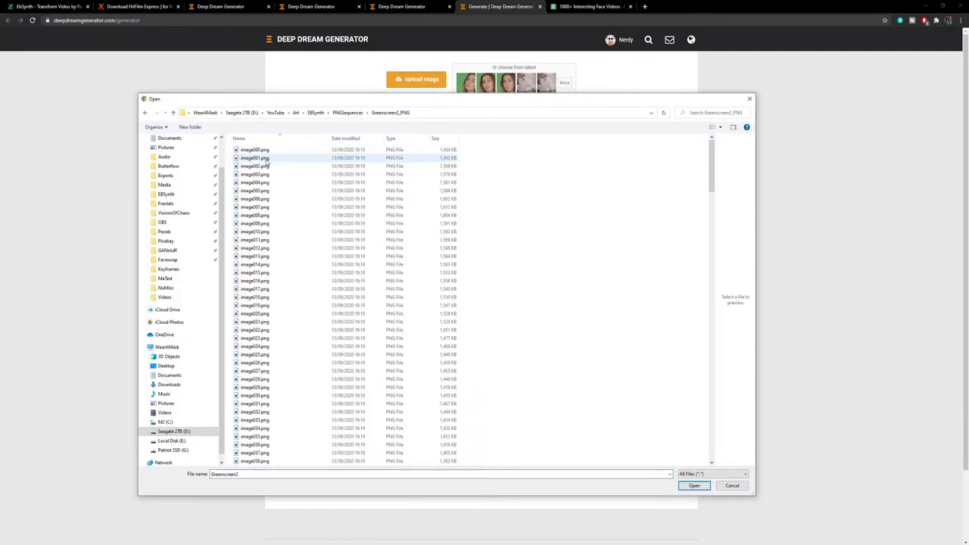
pyautogui.moveTo(726, 177); pyautogui.dragTo(739, 453)
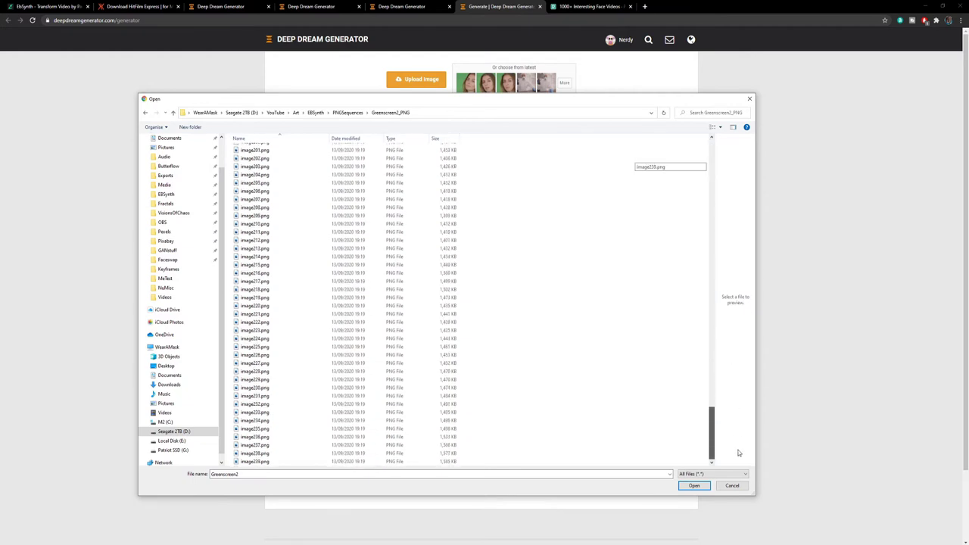
pyautogui.scroll(2, 271, 194)
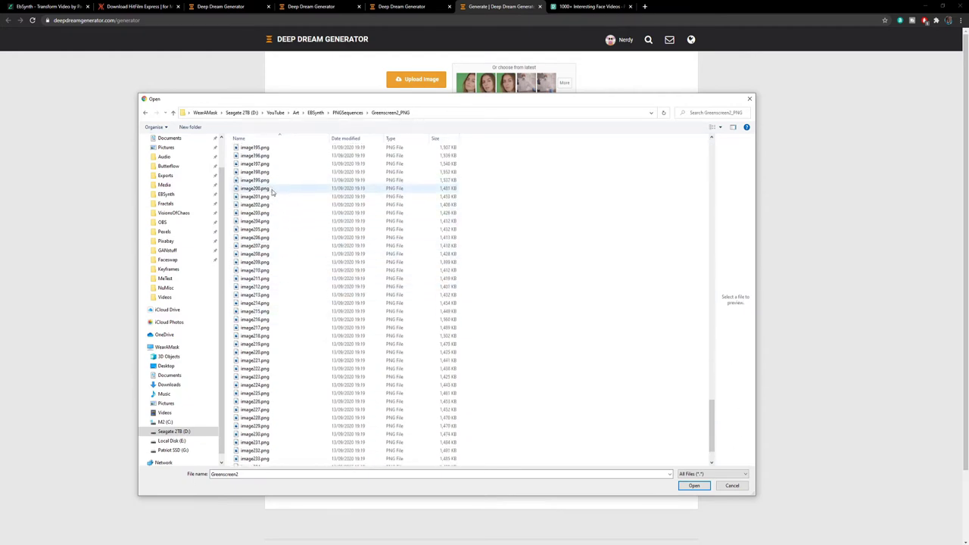
pyautogui.click(270, 189)
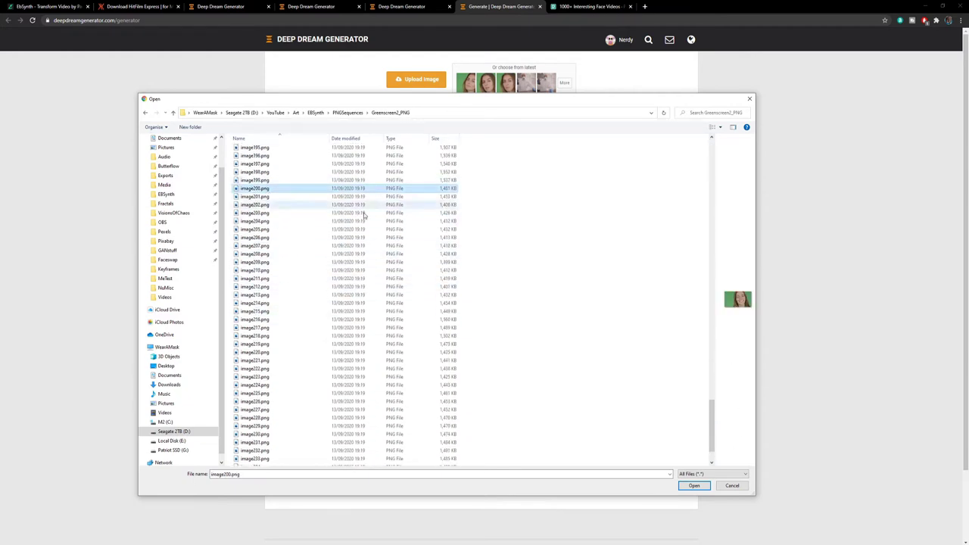
pyautogui.click(694, 485)
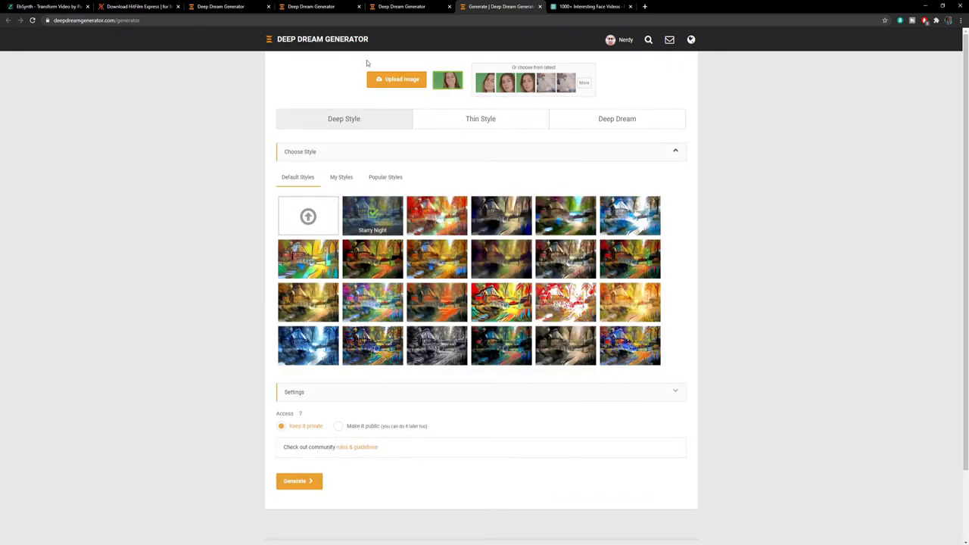
# Choose the flower-field and mountain painting from the popular styles and generate the stylised image
pyautogui.click(381, 180)
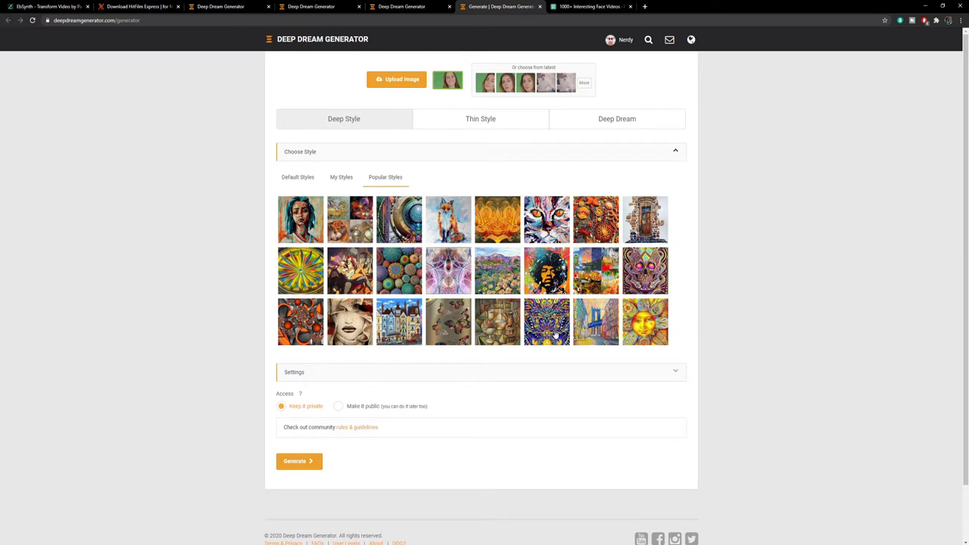
pyautogui.click(496, 277)
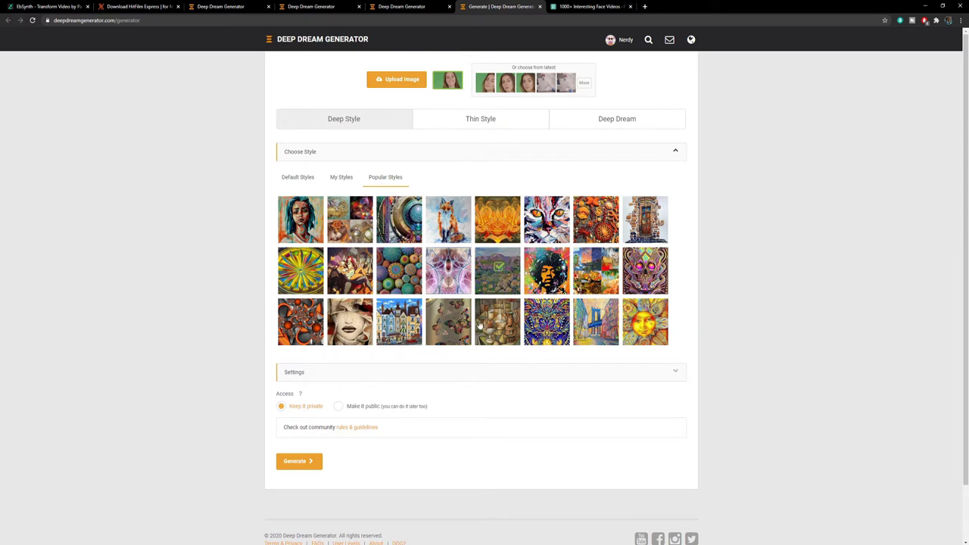
pyautogui.click(296, 461)
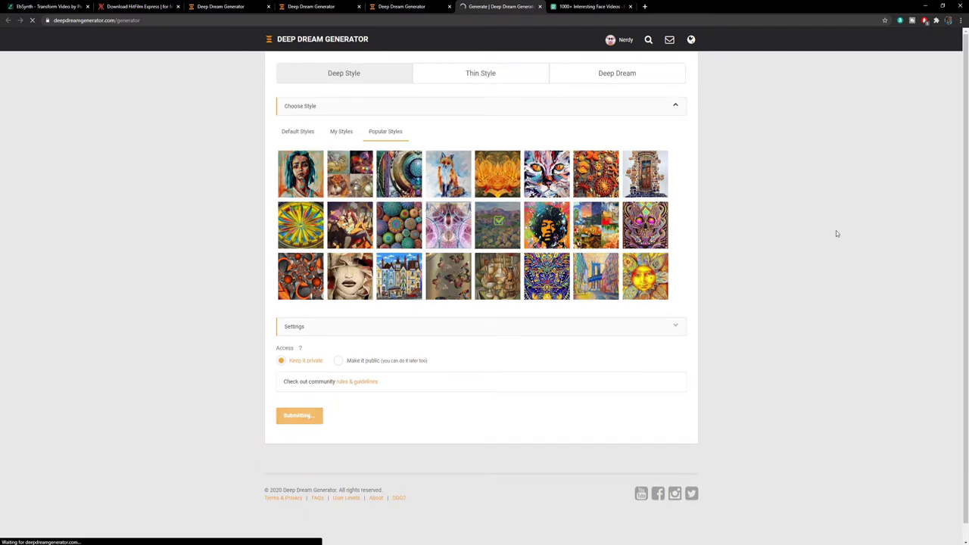
# Switch to HitFilm Express and bring up the EbSynth window to examine its mask option
pyautogui.moveTo(608, 544)
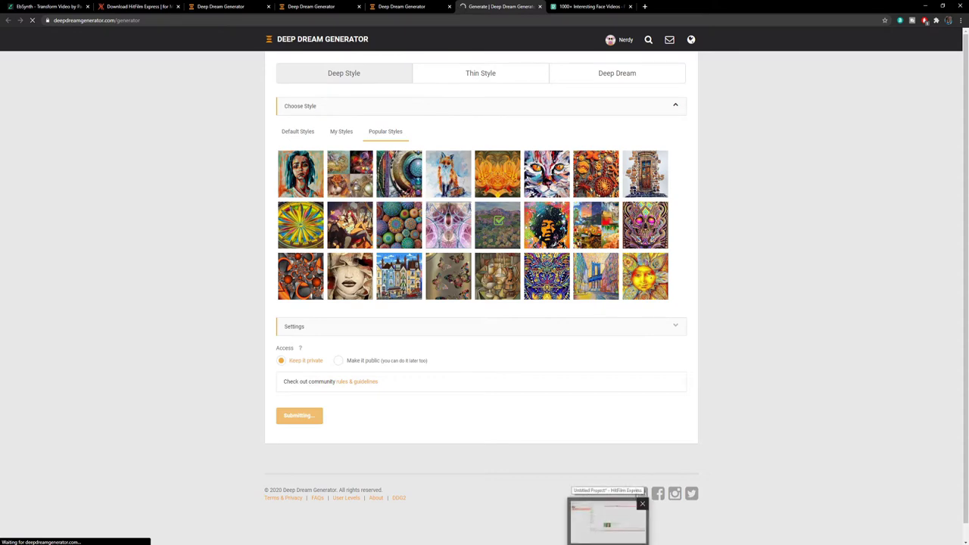
pyautogui.click(608, 526)
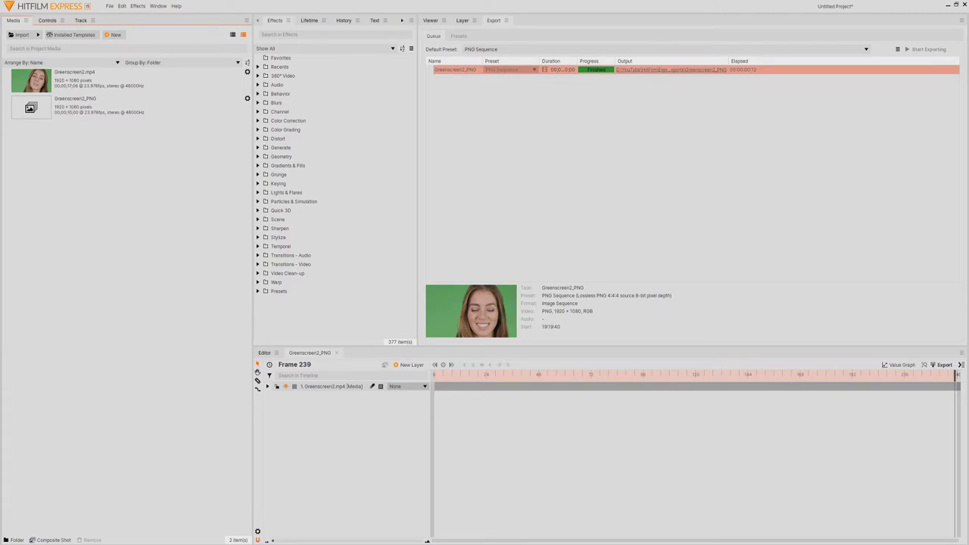
pyautogui.hotkey('alt', 'Tab')
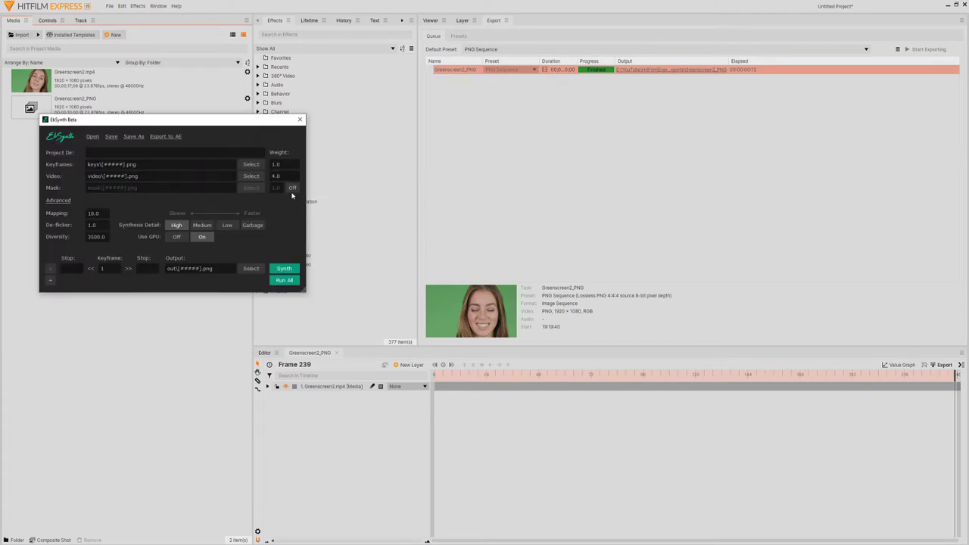
pyautogui.click(167, 374)
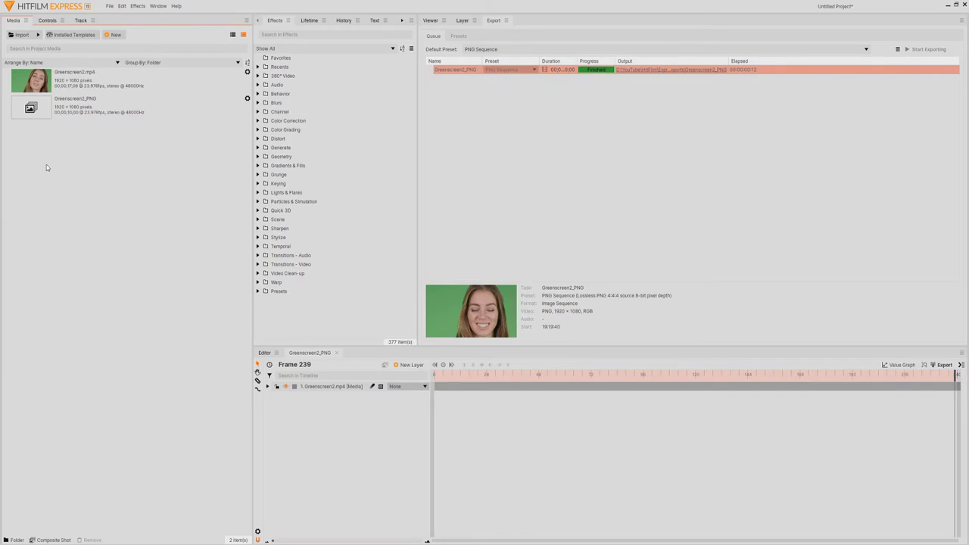
# Make a composite shot from the Greenscreen2.mp4 clip with its duration set to 10 seconds
pyautogui.rightClick(80, 80)
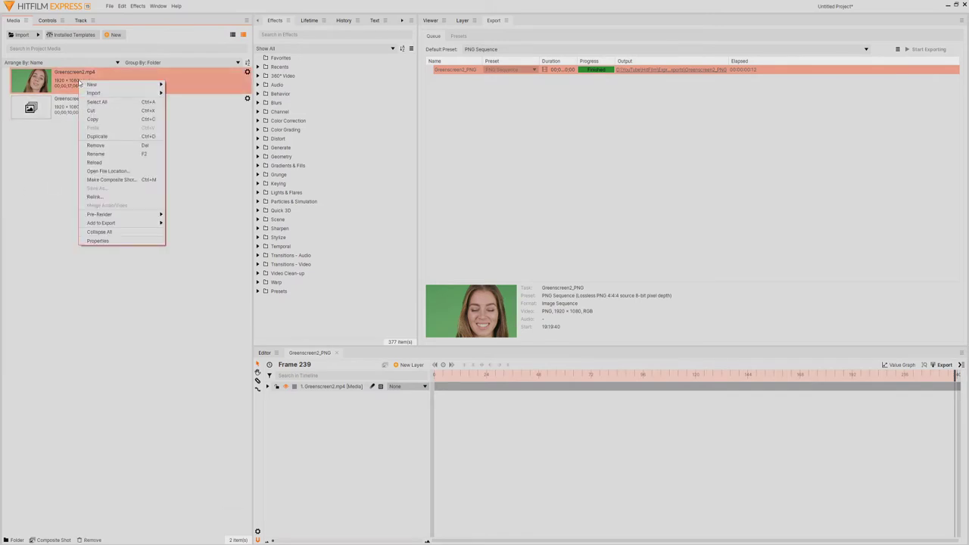
pyautogui.click(131, 180)
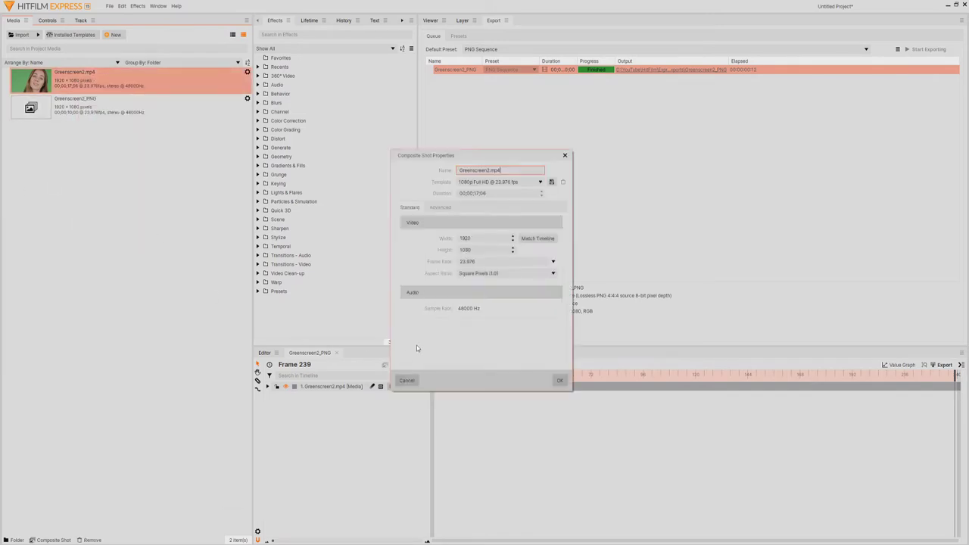
pyautogui.click(477, 193)
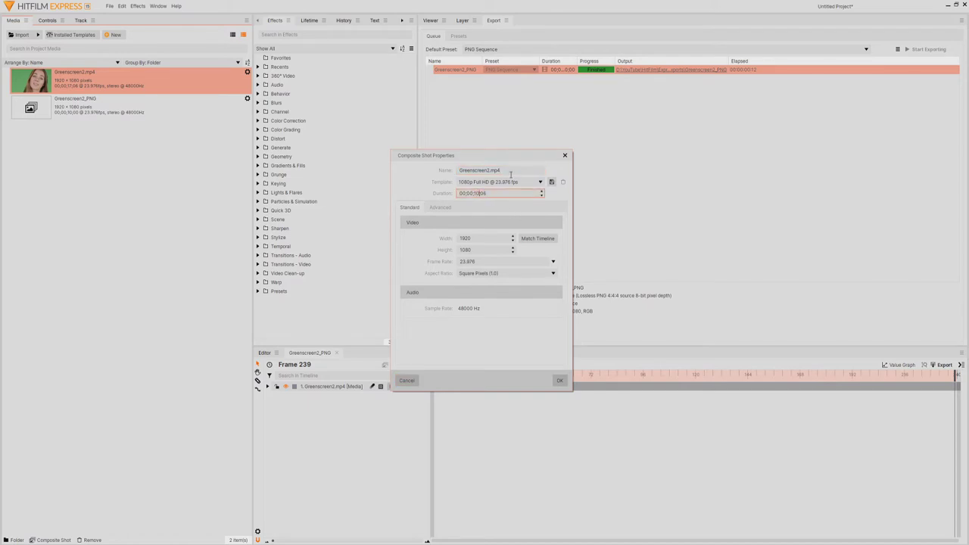
pyautogui.click(560, 381)
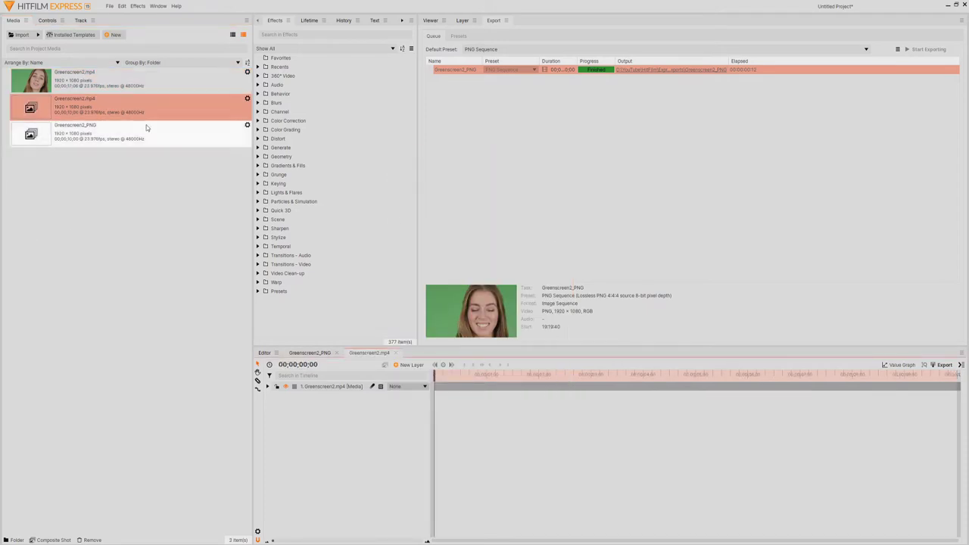
# Rename the Greenscreen2.mp4 composite shot as Greenscreen_Matte
pyautogui.rightClick(48, 108)
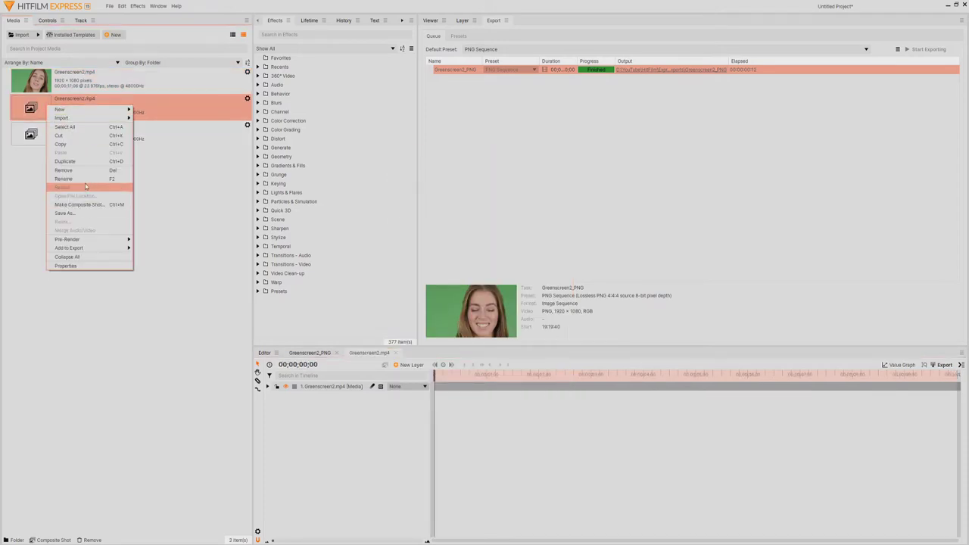
pyautogui.click(114, 187)
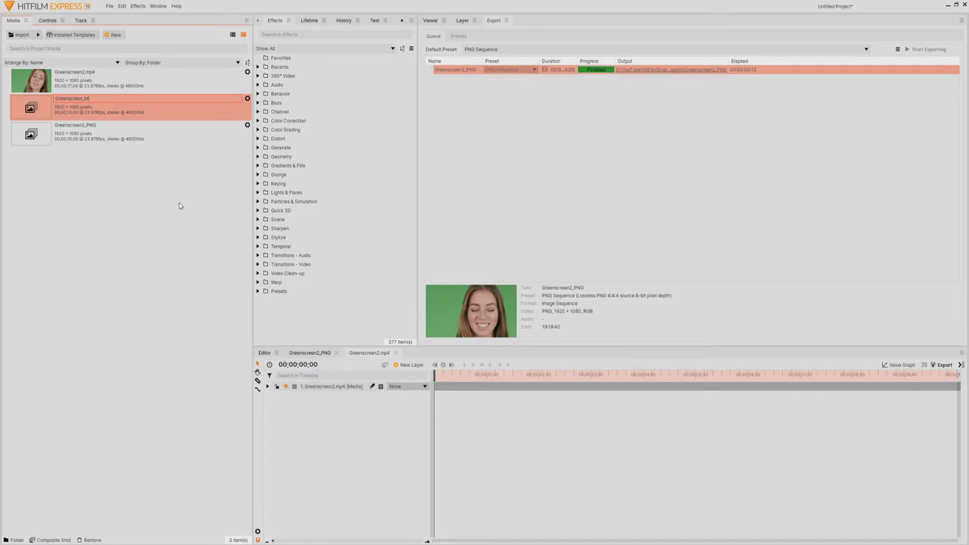
pyautogui.press('Return')
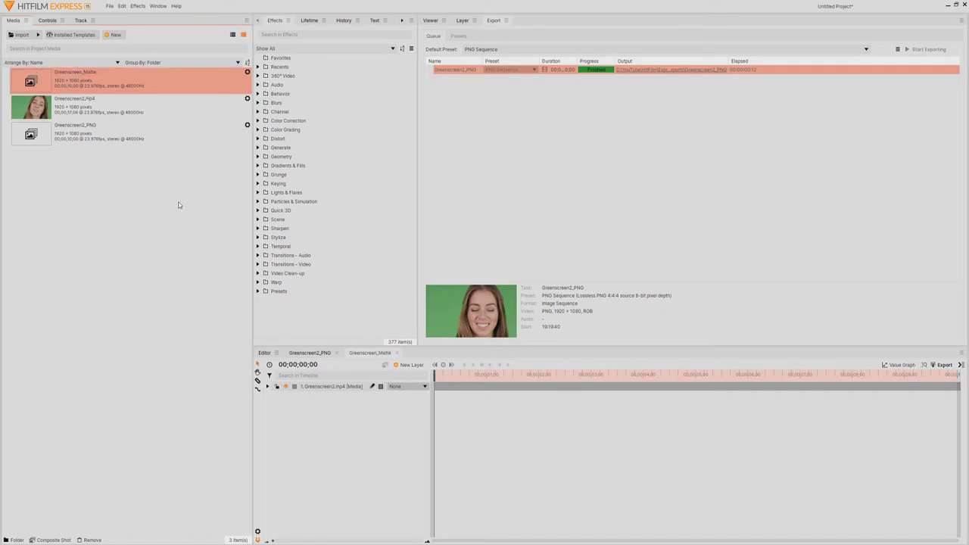
# Bring up the viewer and apply the Color Difference Key effect from the Keying group to the Greenscreen2.mp4 layer
pyautogui.click(431, 20)
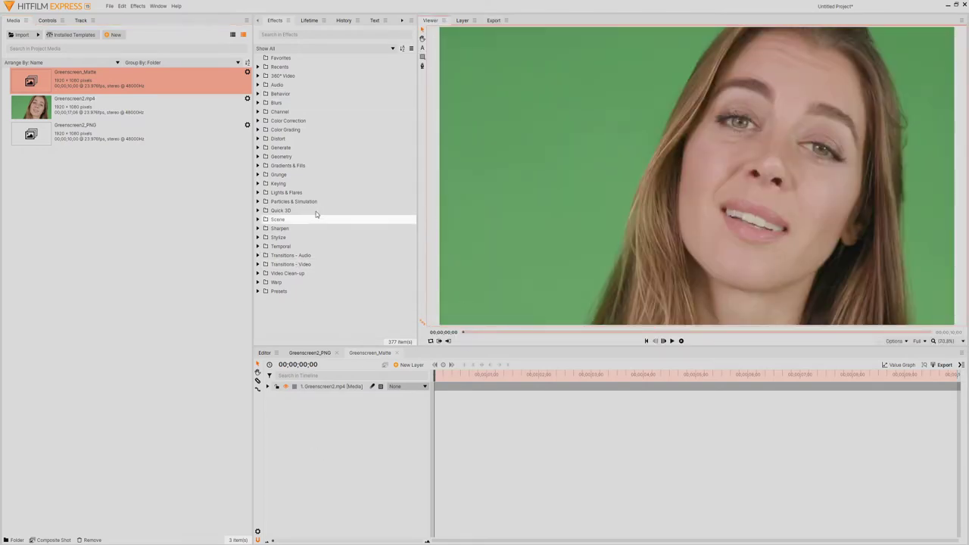
pyautogui.click(257, 183)
pyautogui.scroll(-1, 326, 128)
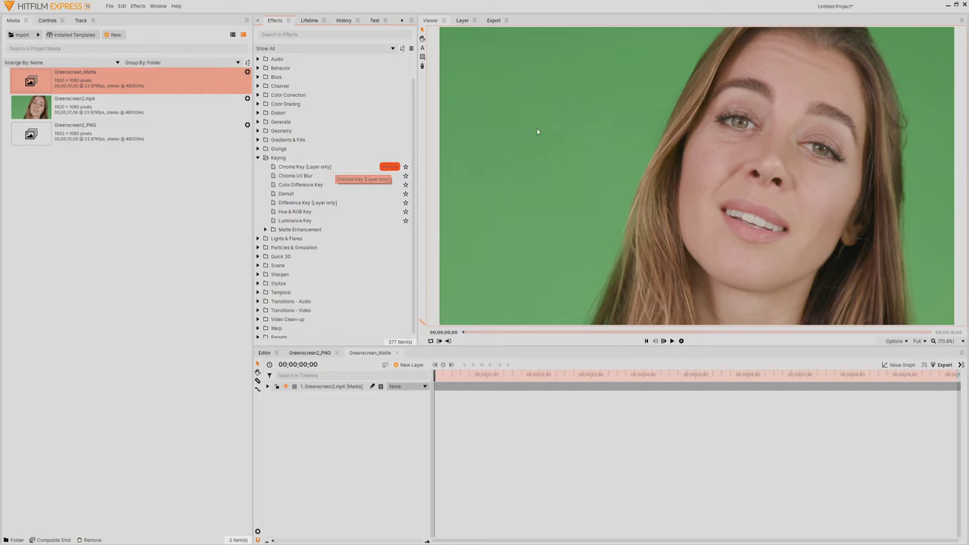
pyautogui.click(265, 230)
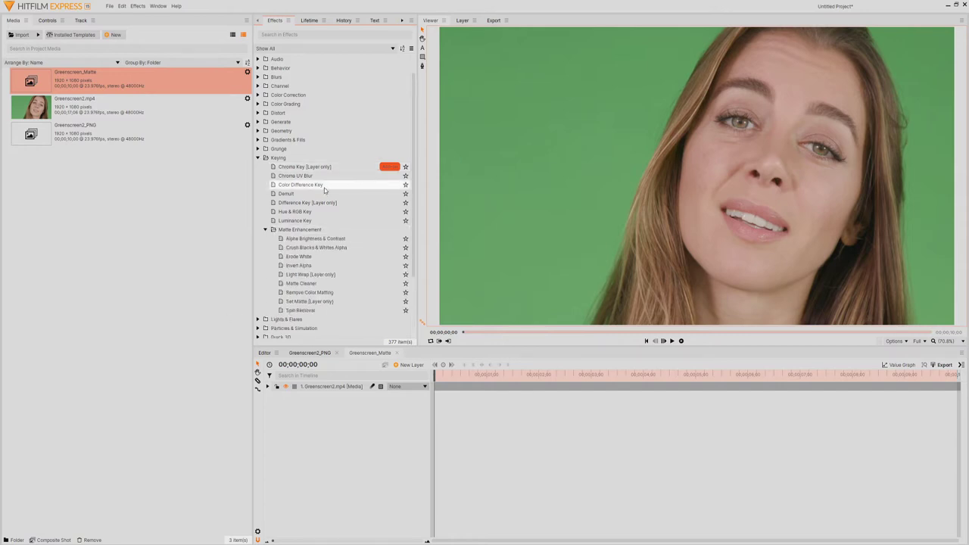
pyautogui.scroll(-1, 313, 189)
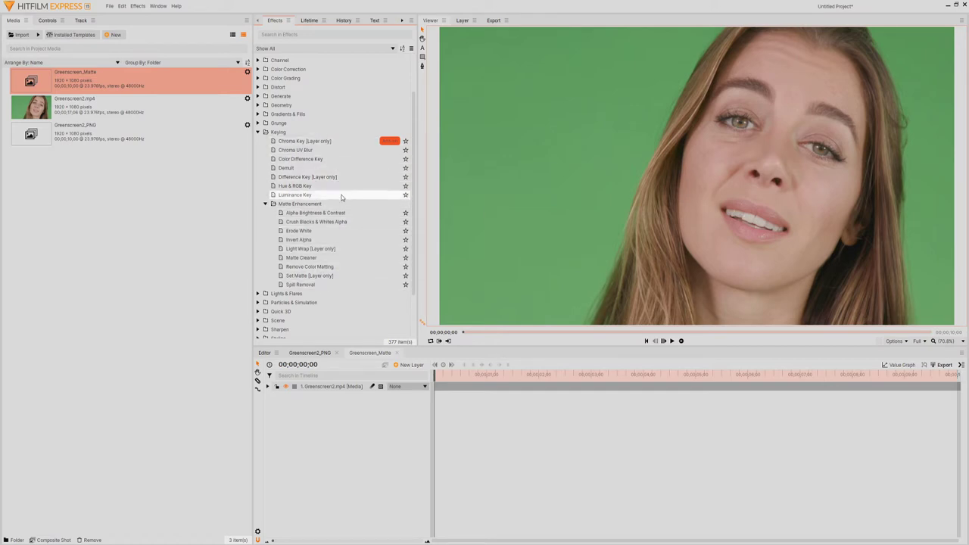
pyautogui.moveTo(304, 162); pyautogui.dragTo(330, 389)
pyautogui.click(282, 423)
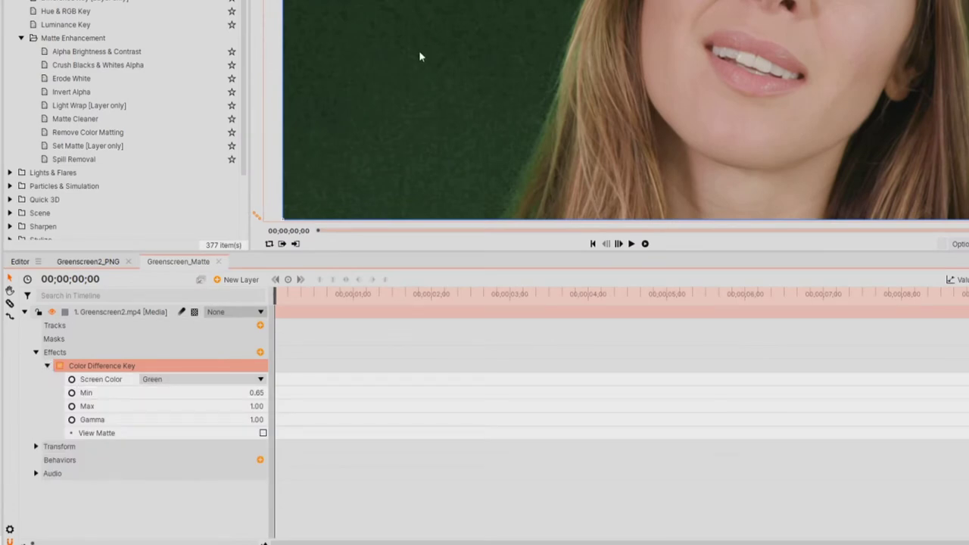
# Set the Color Difference Key's Min value to 0.90
pyautogui.click(256, 391)
pyautogui.write('0')
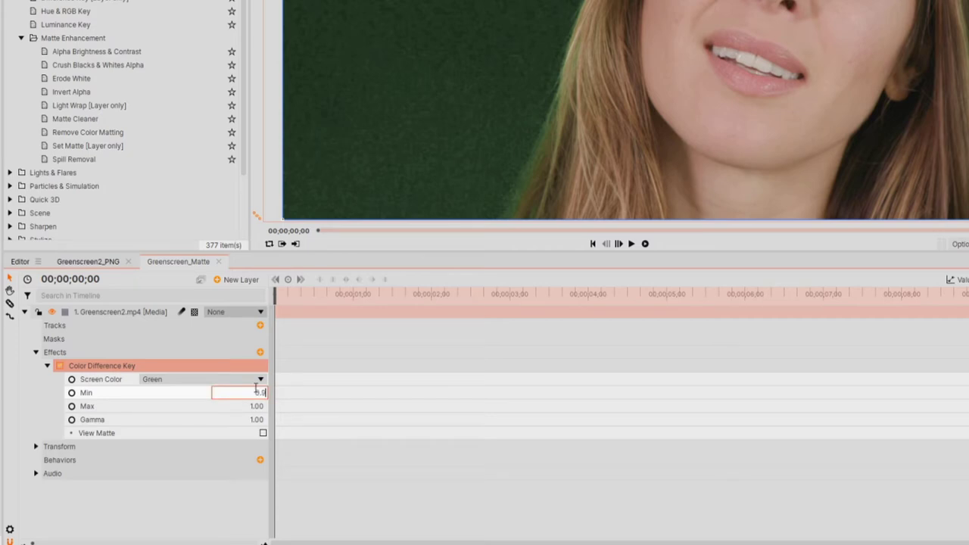
pyautogui.press('Return')
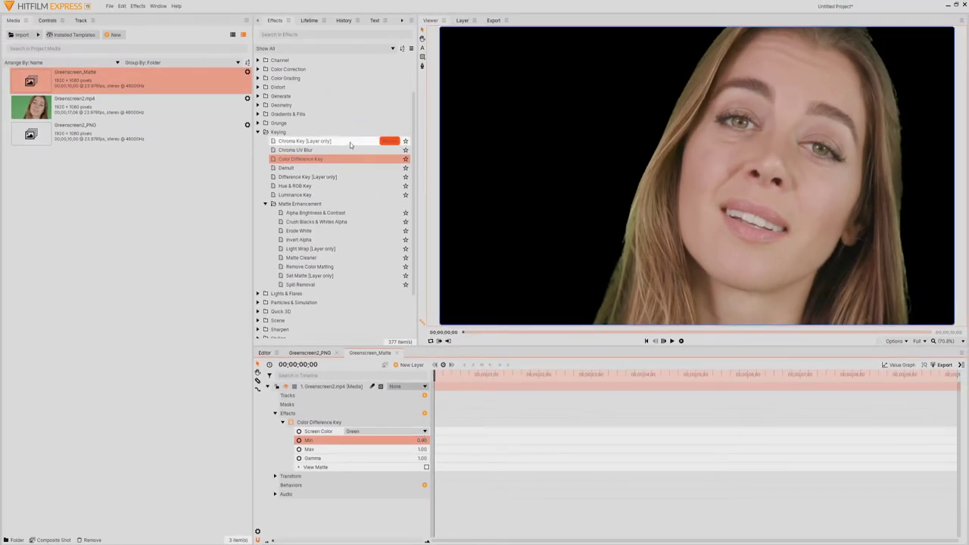
# Apply the Matte Cleaner effect from Matte Enhancement to the Greenscreen2.mp4 layer and enable its View Matte option
pyautogui.scroll(-1, 343, 212)
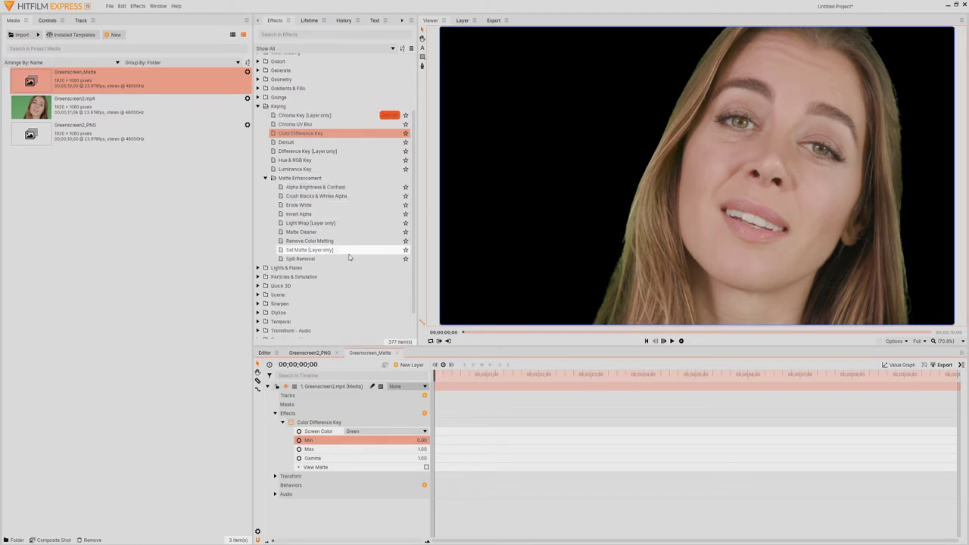
pyautogui.moveTo(304, 235); pyautogui.dragTo(337, 389)
pyautogui.click(282, 476)
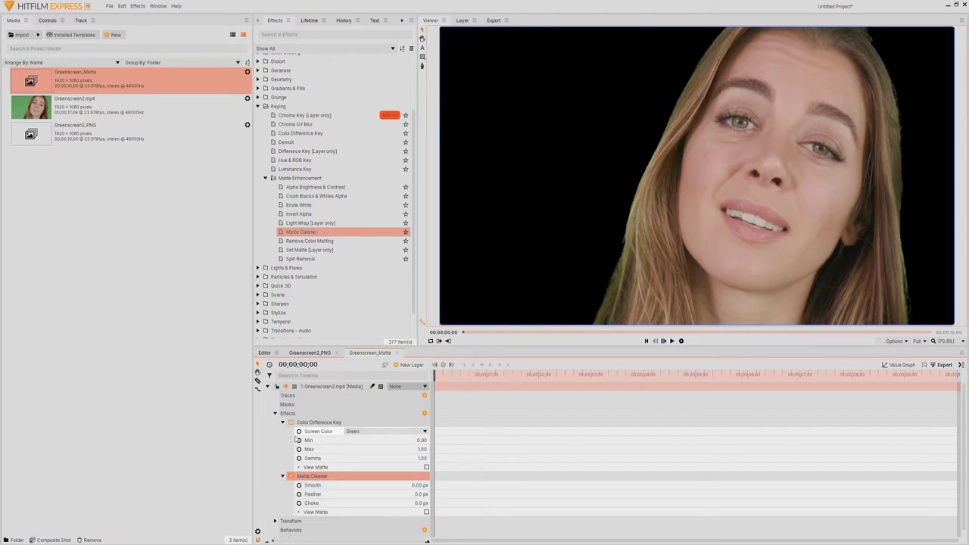
pyautogui.click(426, 512)
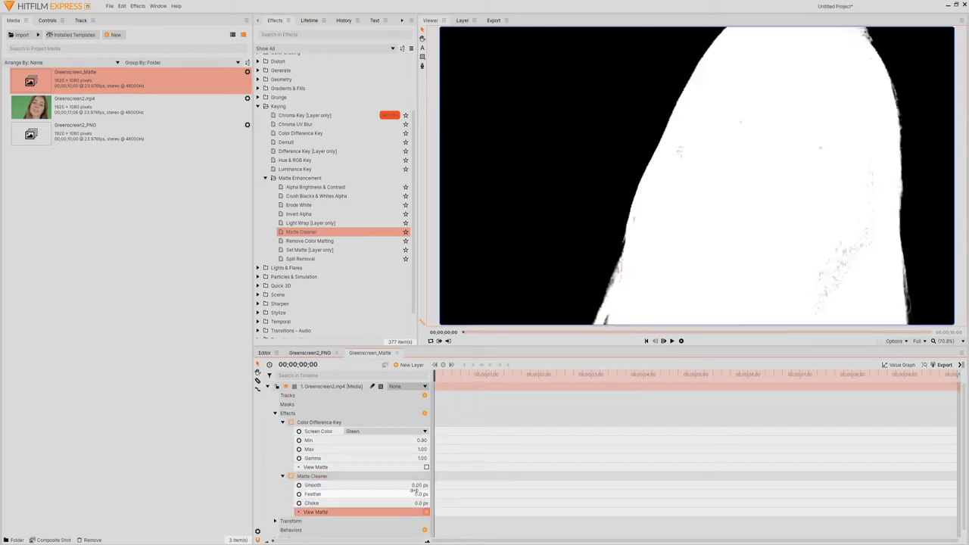
# Increase the Matte Cleaner's Smooth value to clear the specks inside the matte, and collapse both effects' settings
pyautogui.click(418, 486)
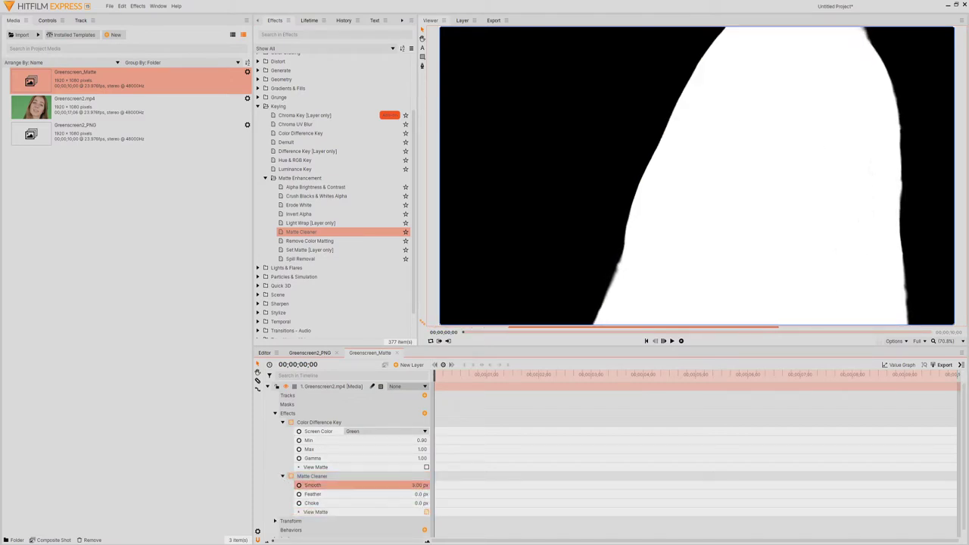
pyautogui.click(412, 493)
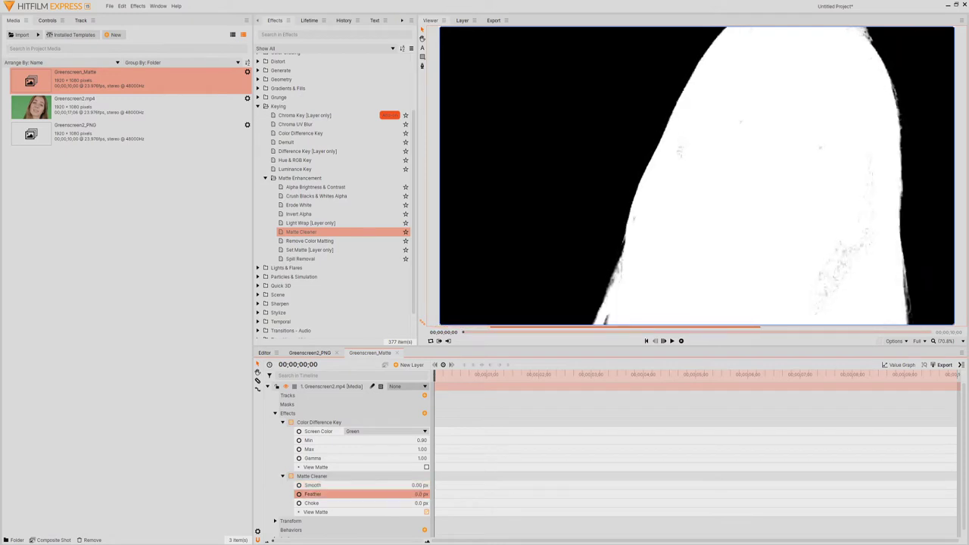
pyautogui.moveTo(419, 486); pyautogui.dragTo(432, 486)
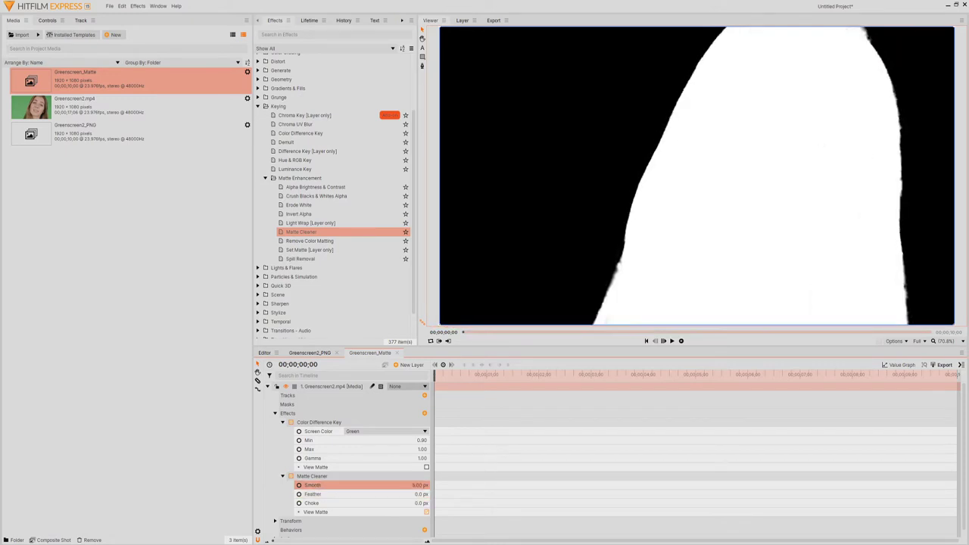
pyautogui.click(282, 423)
pyautogui.click(282, 431)
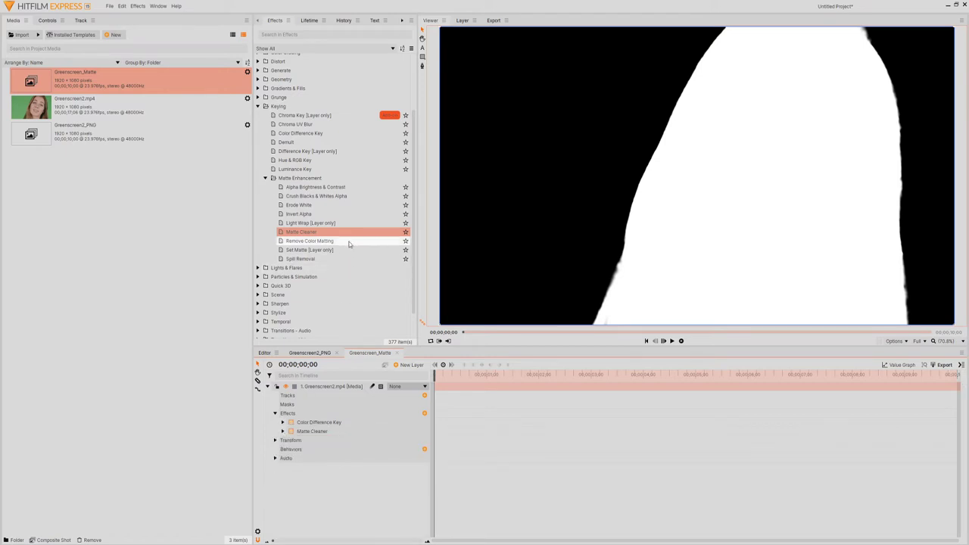
# Apply the Luminance Key effect to the Greenscreen2.mp4 layer and show the viewer's checkerboard background
pyautogui.moveTo(302, 168); pyautogui.dragTo(341, 391)
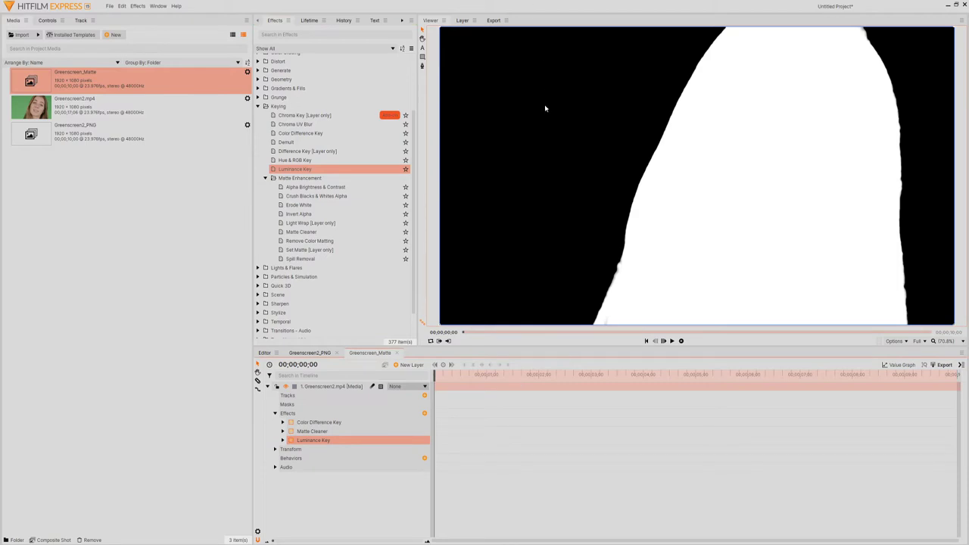
pyautogui.click(905, 340)
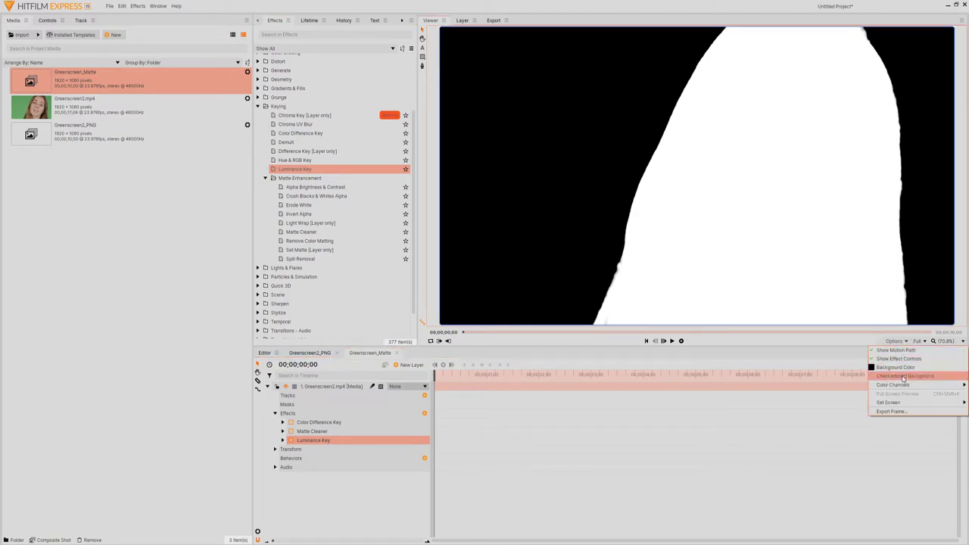
pyautogui.click(903, 376)
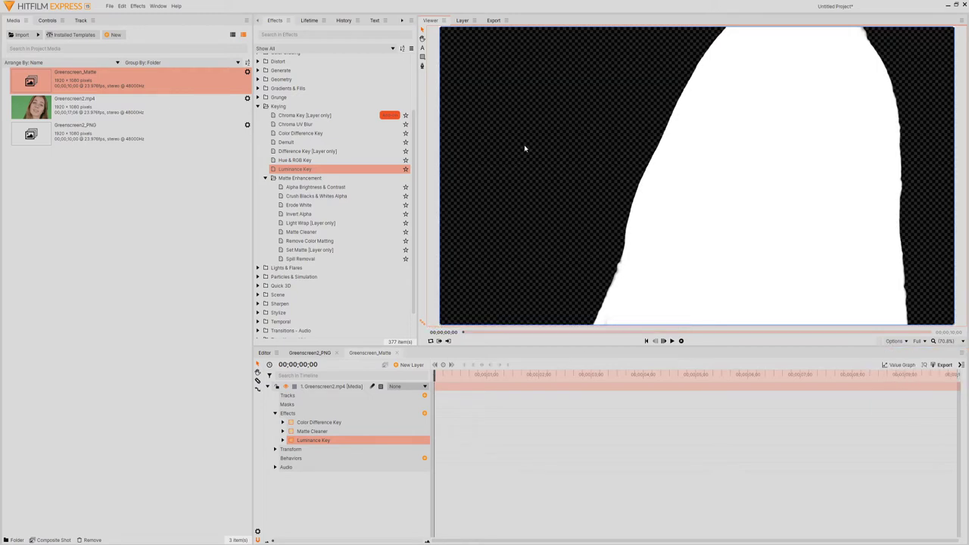
# Compare the matte with the Luminance Key off and on, and set its Threshold to about 0.69
pyautogui.click(282, 440)
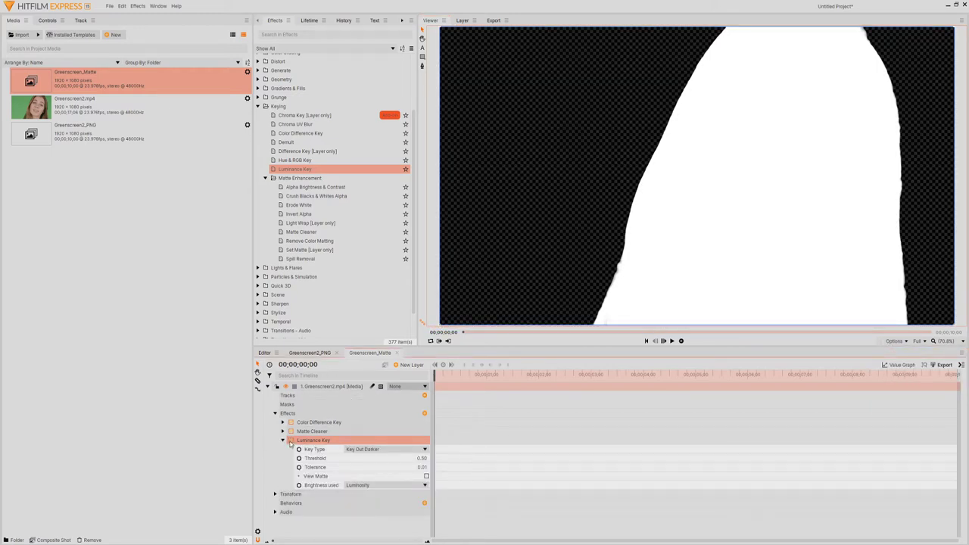
pyautogui.click(290, 442)
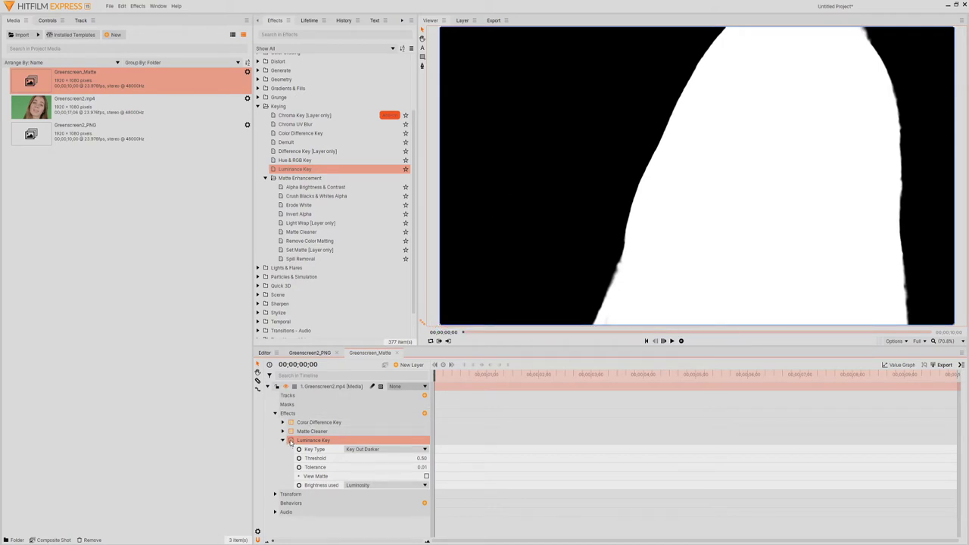
pyautogui.click(291, 442)
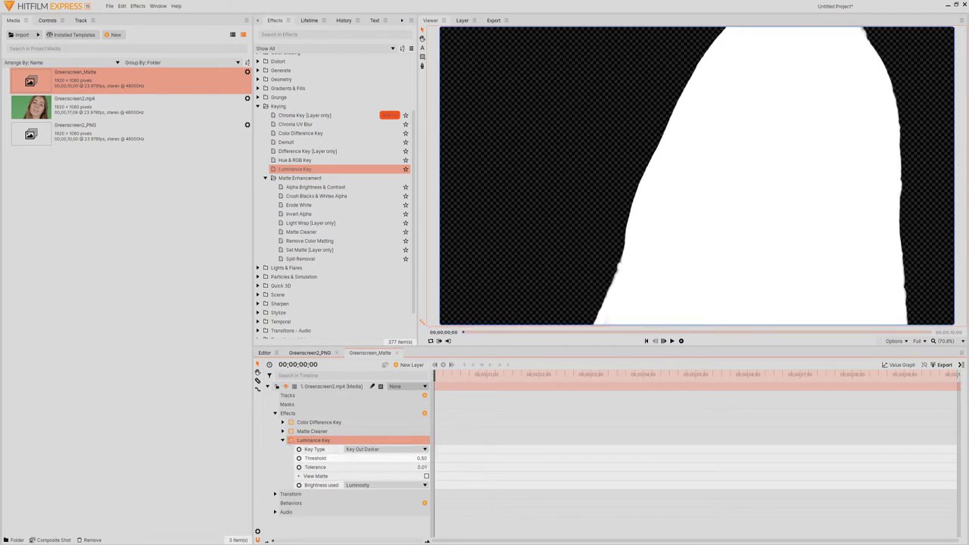
pyautogui.moveTo(422, 458); pyautogui.dragTo(557, 482)
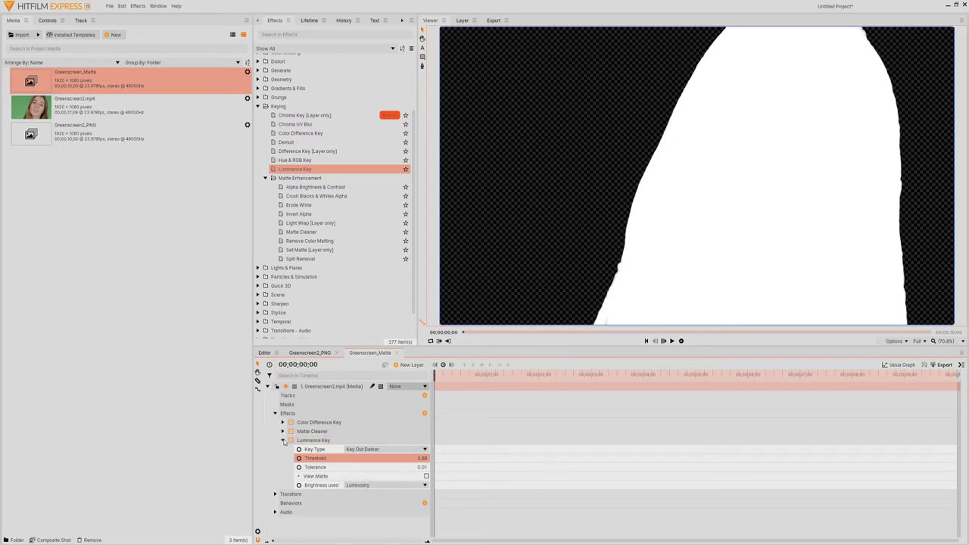
pyautogui.click(283, 440)
pyautogui.moveTo(435, 374)
pyautogui.mouseDown()
pyautogui.moveTo(931, 382)
pyautogui.moveTo(435, 382)
pyautogui.mouseUp()
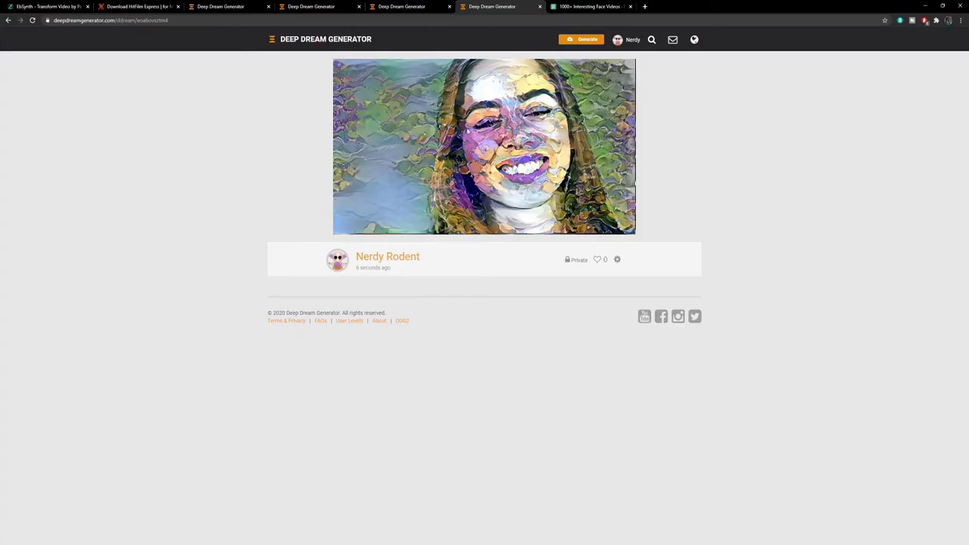
# Switch to Deep Dream Generator, save the stylised image as Greenscreen_200_orig.jpg in the Keyframes folder, and bring up waifu2x-caffe
pyautogui.rightClick(471, 130)
pyautogui.click(481, 147)
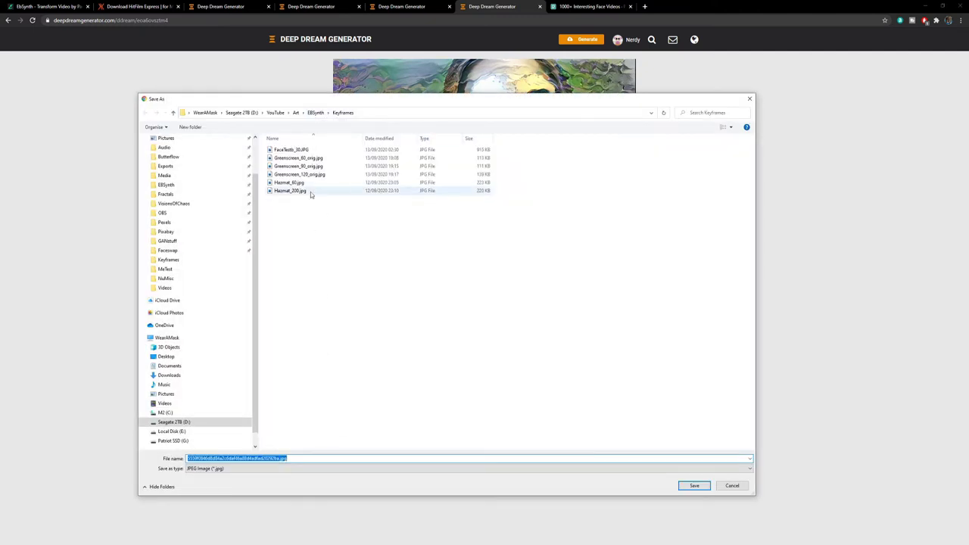
pyautogui.click(302, 175)
pyautogui.press('Tab')
pyautogui.press('Home')
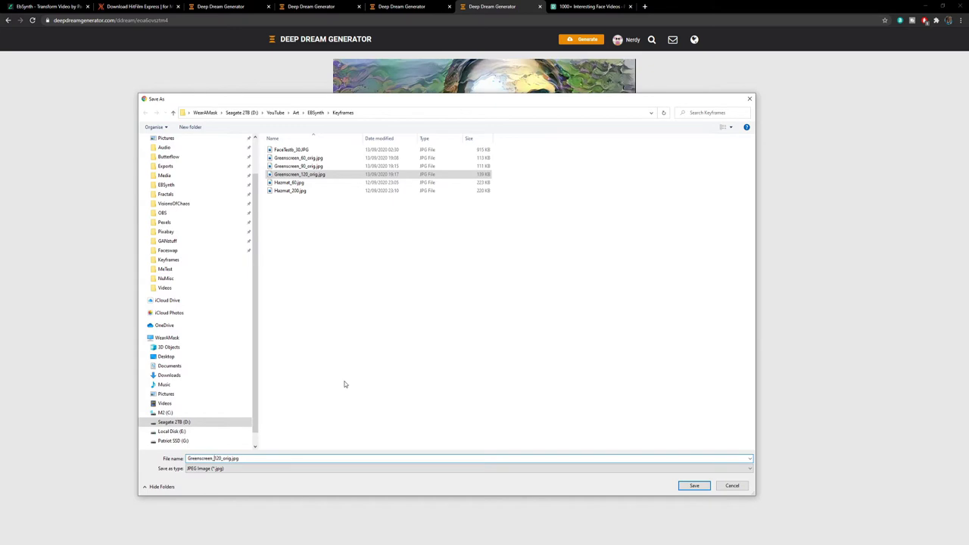
pyautogui.press('Delete')
pyautogui.press('Delete')
pyautogui.write('30')
pyautogui.press('Return')
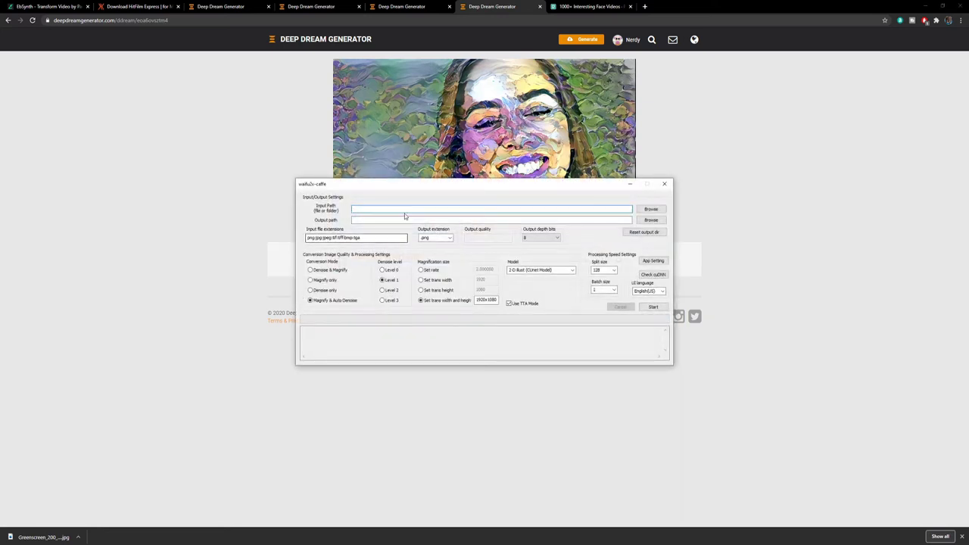
pyautogui.moveTo(439, 188); pyautogui.dragTo(177, 237)
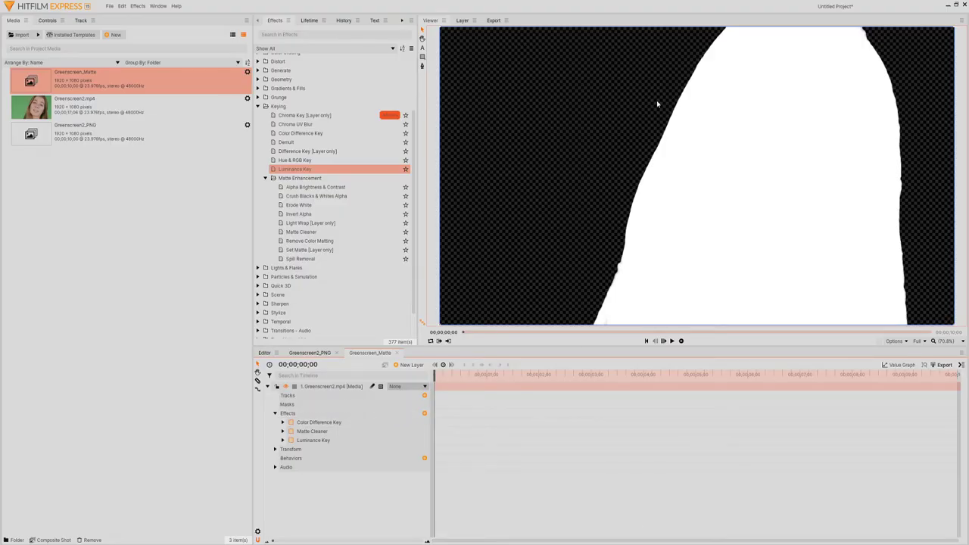
# In HitFilm Express, try scaling the Greenscreen2.mp4 layer down to about 78%, and undo the scaling
pyautogui.click(275, 450)
pyautogui.click(399, 485)
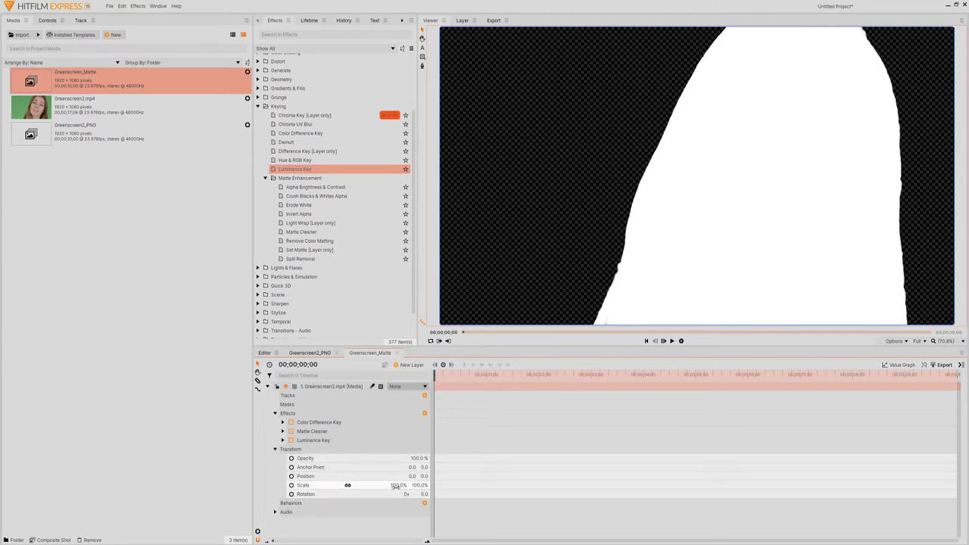
pyautogui.write('84')
pyautogui.press('Return')
pyautogui.moveTo(399, 486); pyautogui.dragTo(396, 489)
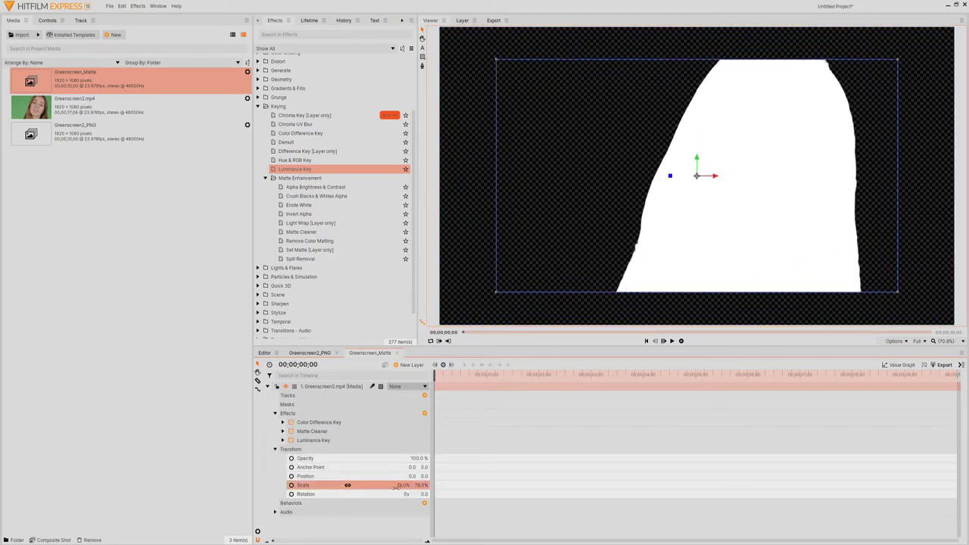
pyautogui.hotkey('ctrl', 'z')
pyautogui.hotkey('ctrl', 'z')
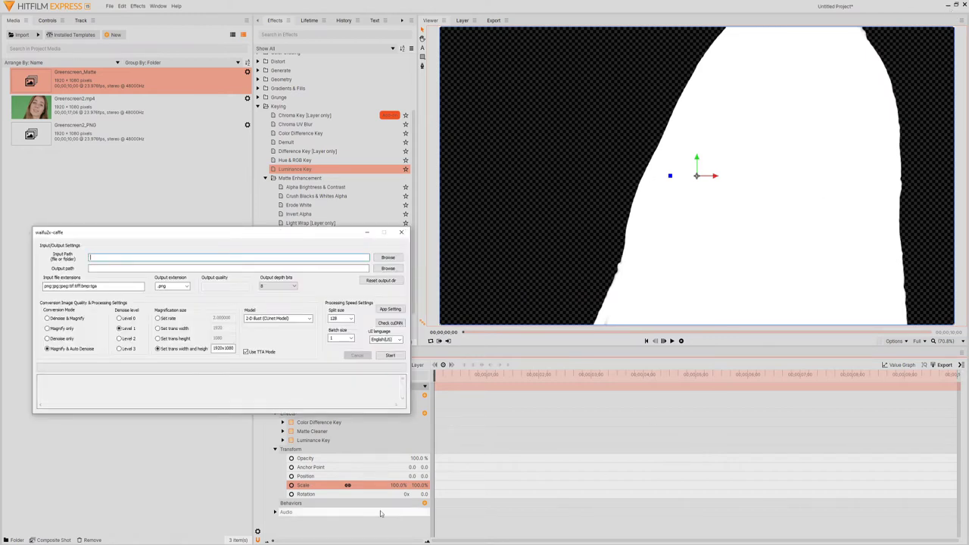
# Arrange the waifu2x-caffe and File Explorer windows side by side and open the Keyframes folder inside EBSynth
pyautogui.click(430, 202)
pyautogui.moveTo(431, 147); pyautogui.dragTo(538, 117)
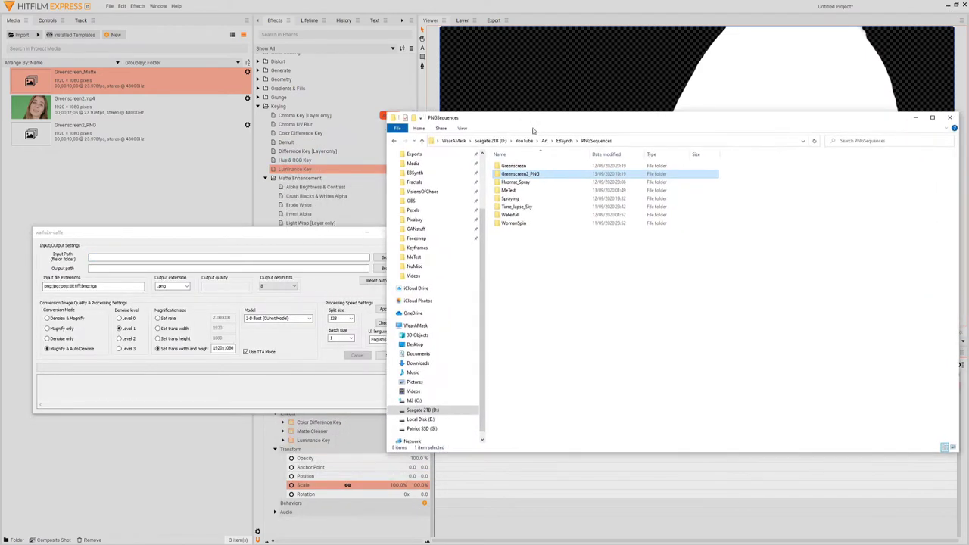
pyautogui.moveTo(251, 237); pyautogui.dragTo(225, 264)
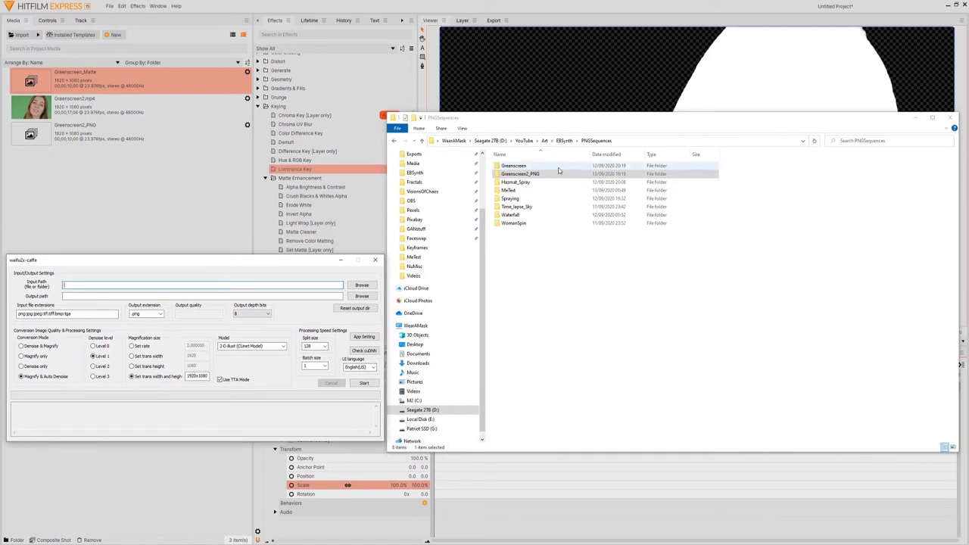
pyautogui.click(564, 140)
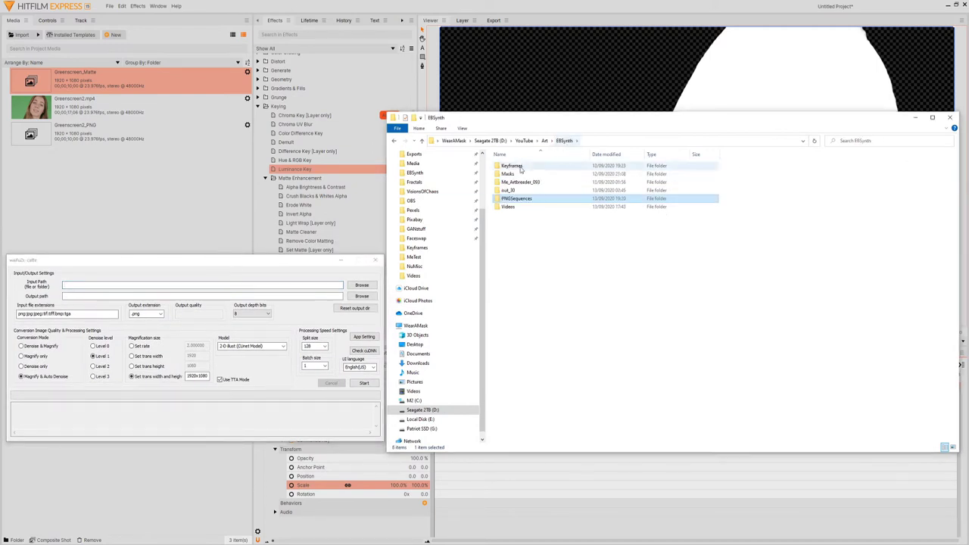
pyautogui.doubleClick(511, 165)
# Load Greenscreen_60_orig.jpg, Greenscreen_90_orig.jpg, Greenscreen_120_orig.jpg and Greenscreen_200_orig.jpg into waifu2x-caffe as the input files
pyautogui.click(524, 183)
pyautogui.keyDown('ctrl'); pyautogui.click(543, 198); pyautogui.keyUp('ctrl')
pyautogui.keyDown('ctrl'); pyautogui.click(534, 207); pyautogui.keyUp('ctrl')
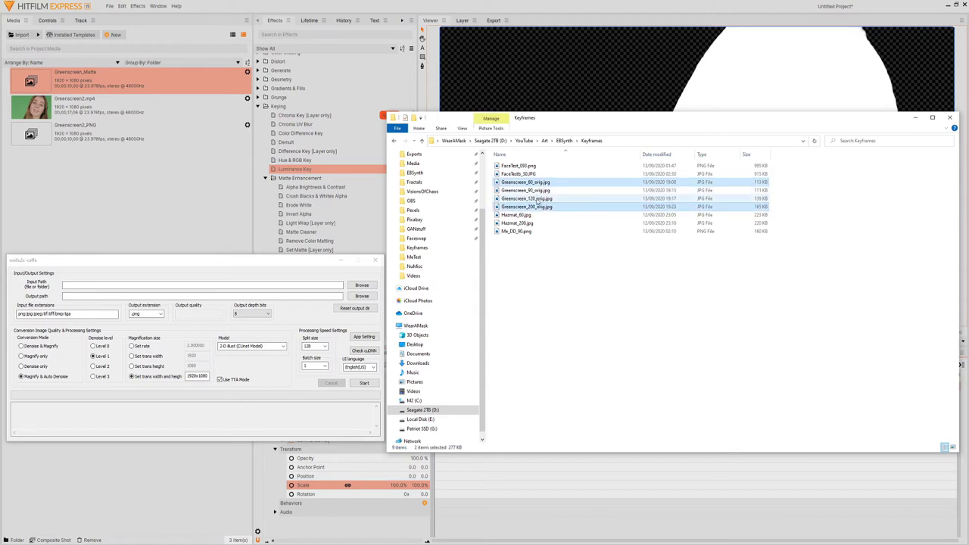
pyautogui.keyDown('ctrl'); pyautogui.click(535, 191); pyautogui.keyUp('ctrl')
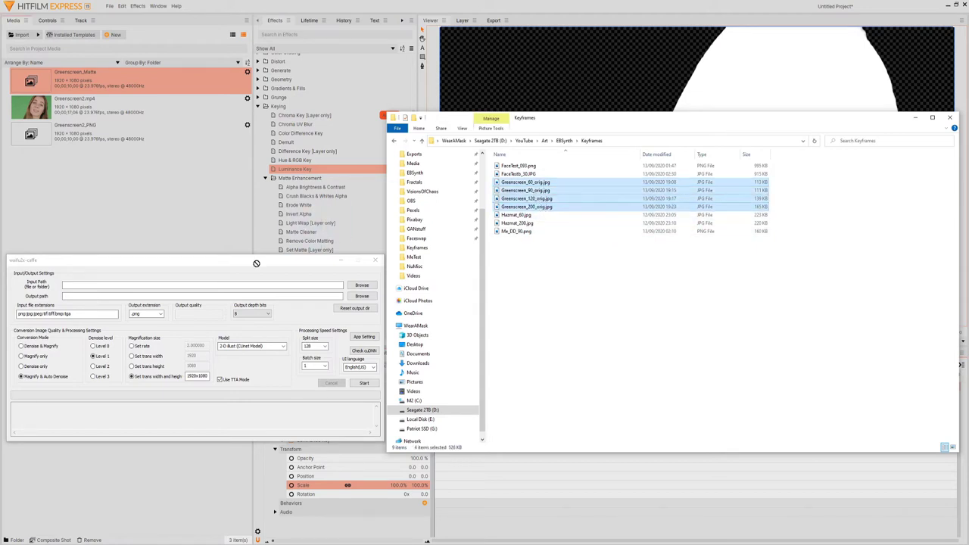
pyautogui.moveTo(188, 290); pyautogui.dragTo(188, 289)
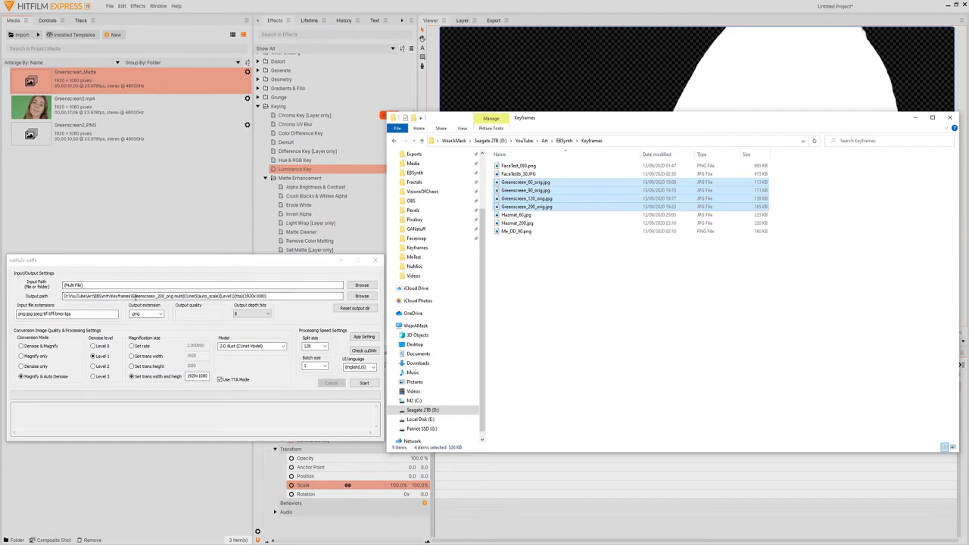
# Change the waifu2x-caffe output path to D:\YouTube\Art\EBSynth\Keyframes\Greenscreen_Updscale
pyautogui.click(133, 295)
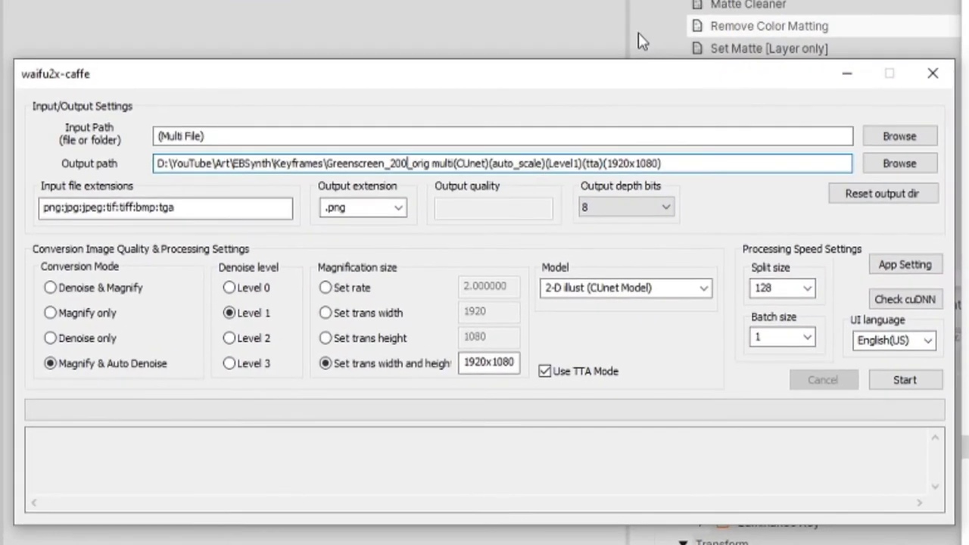
pyautogui.hotkey('shift', 'End')
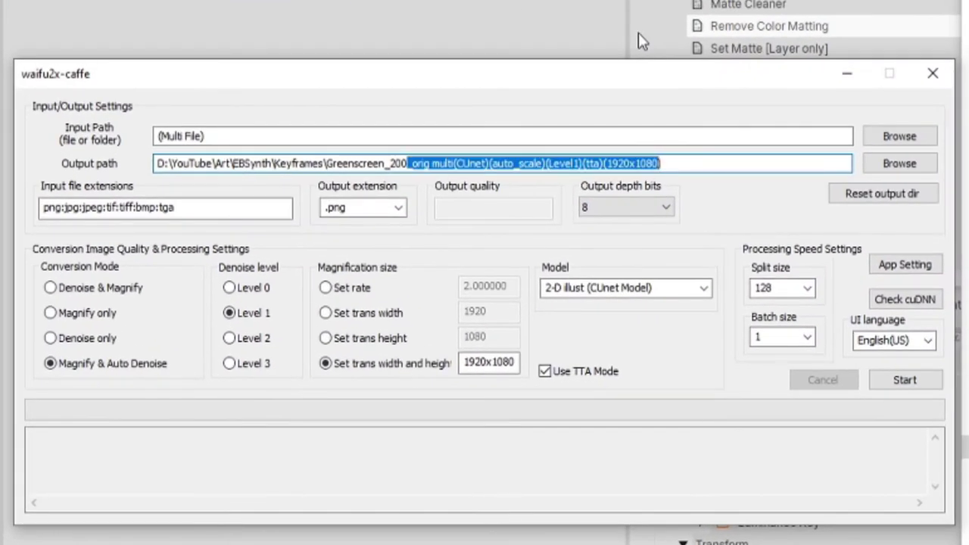
pyautogui.press('BackSpace')
pyautogui.press('BackSpace')
pyautogui.press('BackSpace')
pyautogui.press('BackSpace')
pyautogui.write('Updscale')
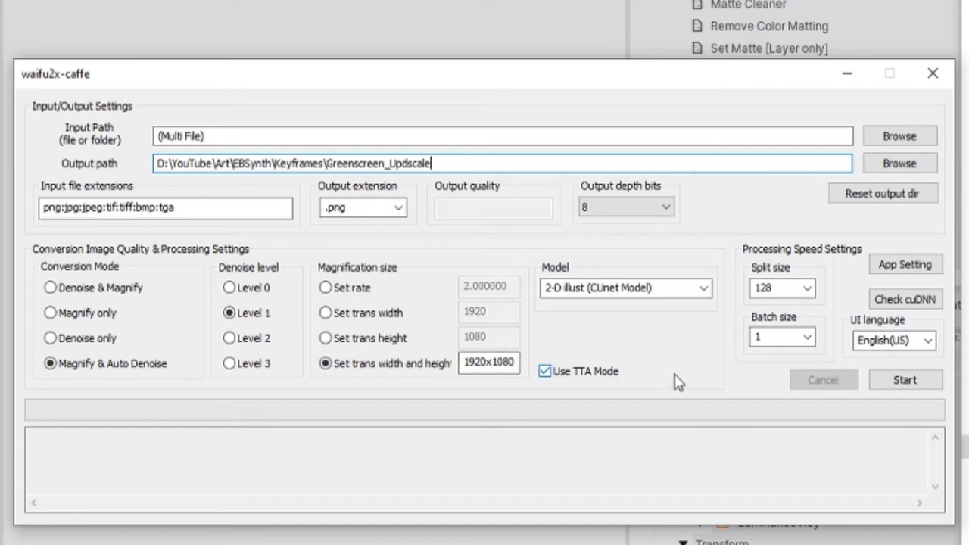
# Set the split size to 240 and start converting the keyframe images
pyautogui.click(807, 293)
pyautogui.click(775, 360)
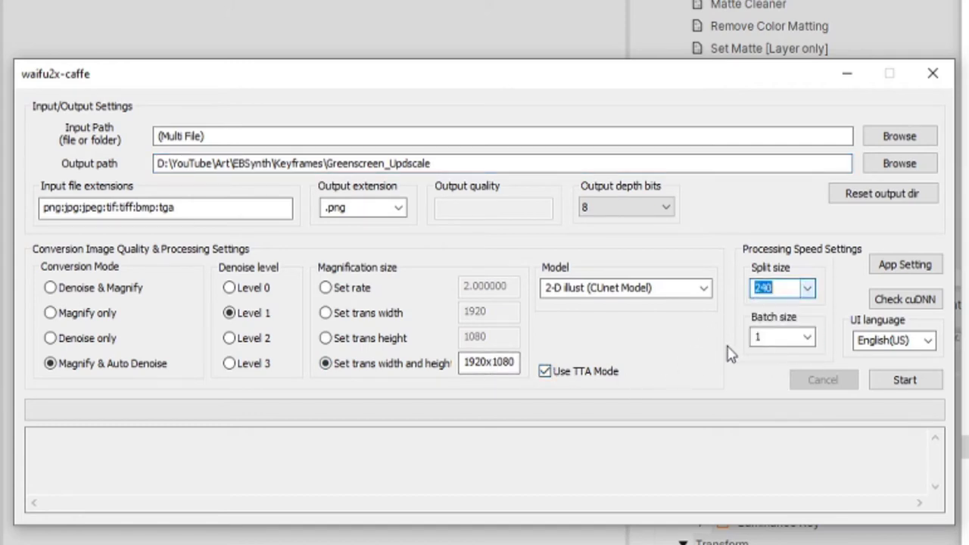
pyautogui.click(905, 381)
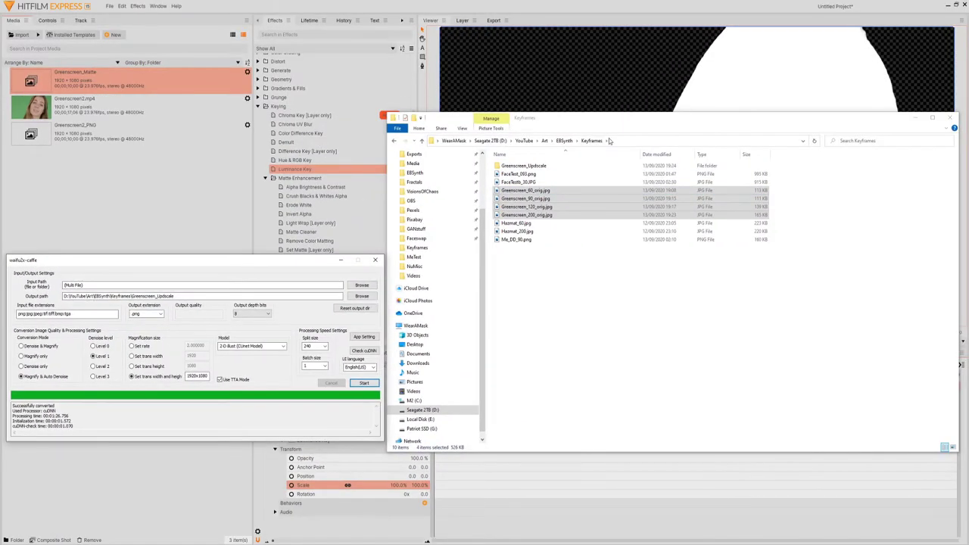
# In Keyframes, delete the four original Greenscreen JPGs and move the four upscaled PNGs there from the Greenscreen_Updscale folder
pyautogui.click(601, 121)
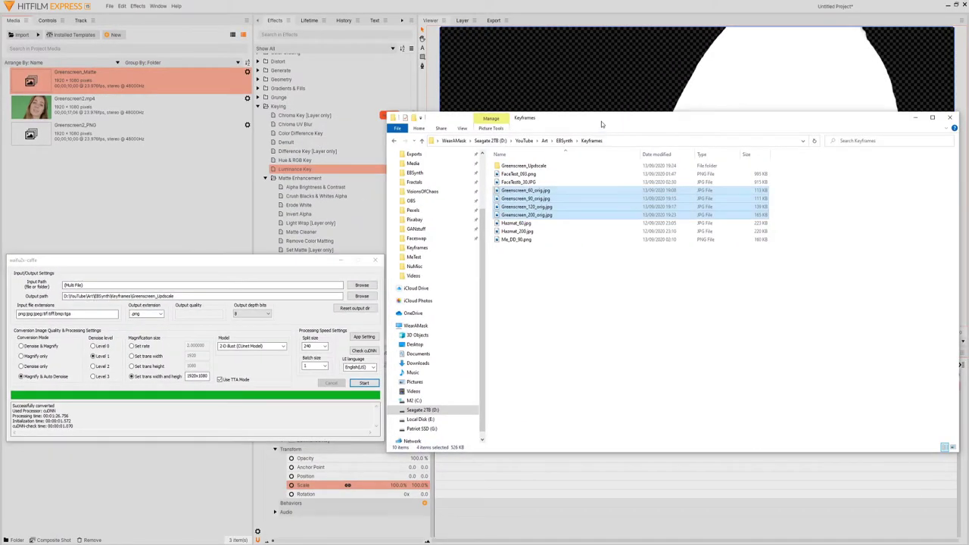
pyautogui.press('Delete')
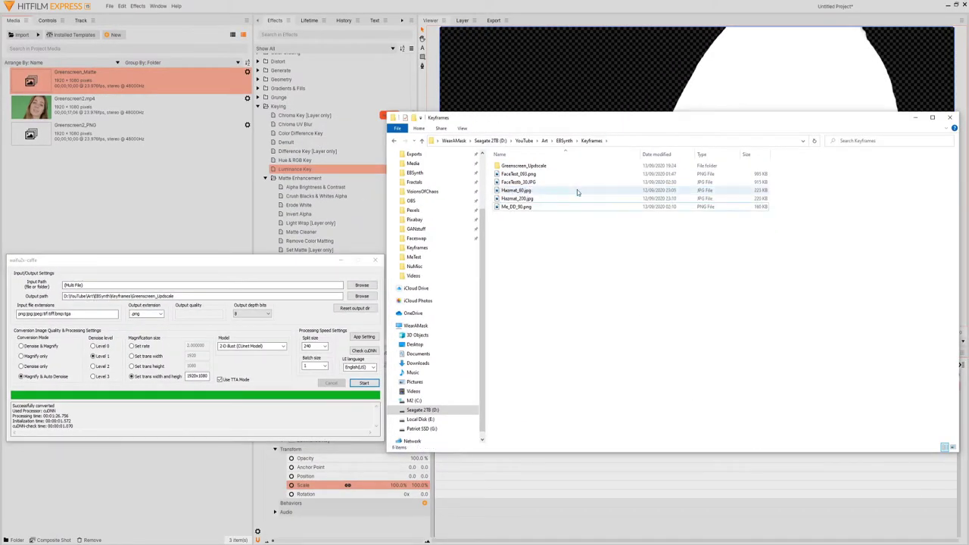
pyautogui.doubleClick(546, 166)
pyautogui.click(534, 166)
pyautogui.keyDown('shift'); pyautogui.click(547, 190); pyautogui.keyUp('shift')
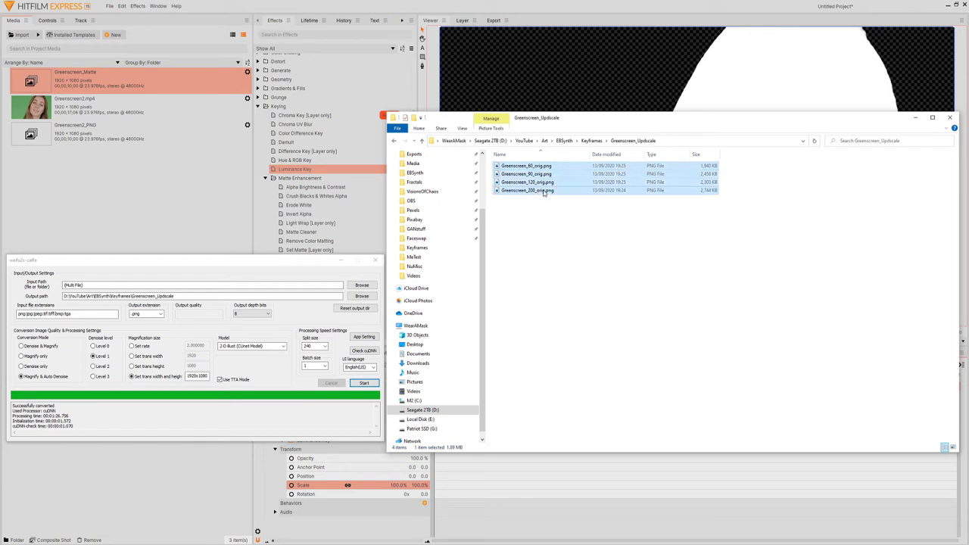
pyautogui.hotkey('ctrl', 'x')
pyautogui.click(591, 141)
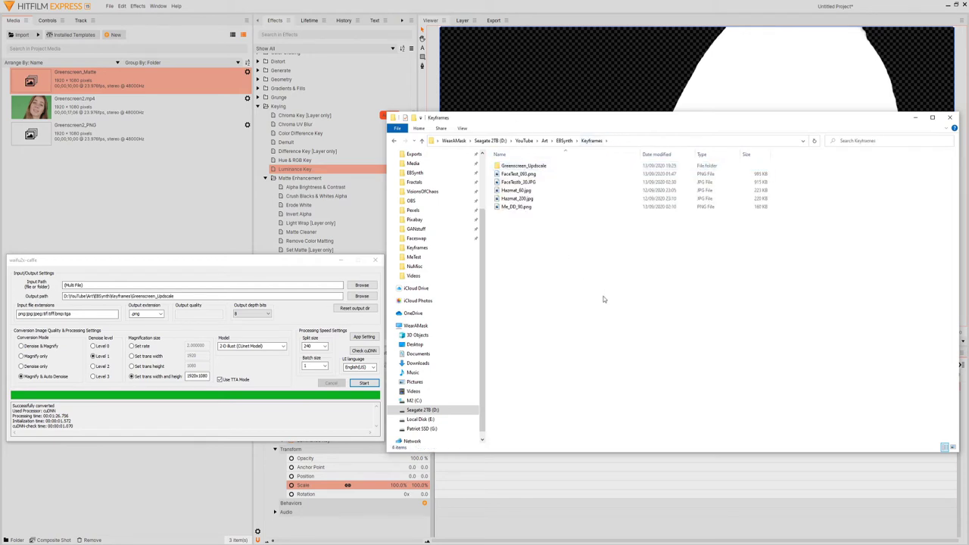
pyautogui.hotkey('ctrl', 'v')
# Delete the emptied Greenscreen_Updscale folder from Keyframes
pyautogui.click(577, 257)
pyautogui.click(598, 166)
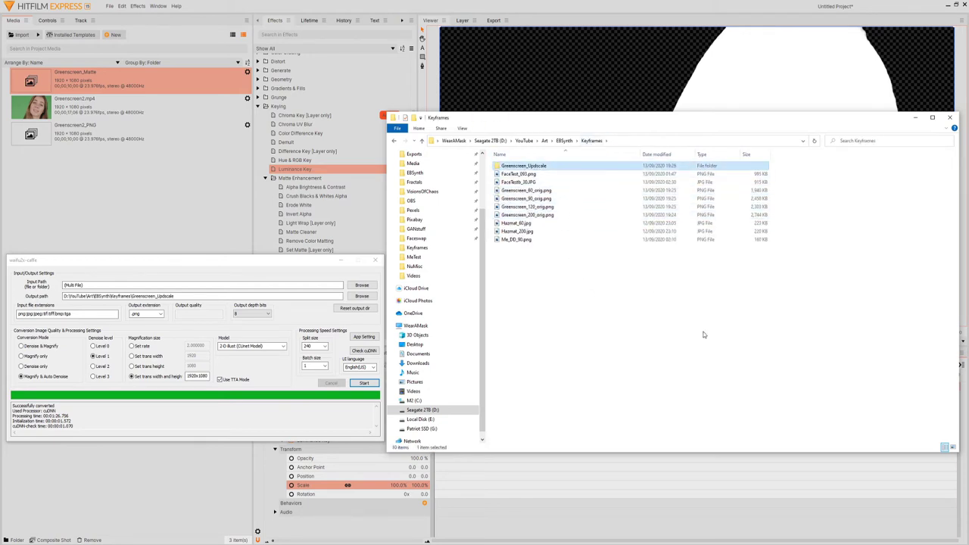
pyautogui.press('Delete')
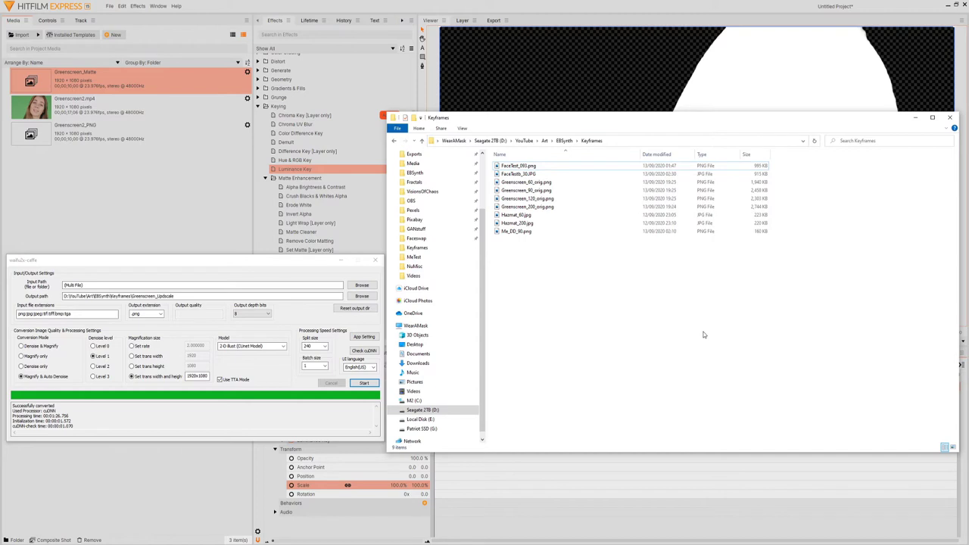
# Close waifu2x-caffe, switch to EbSynth and place its window beside the Keyframes folder window
pyautogui.click(376, 260)
pyautogui.hotkey('alt', 'Tab')
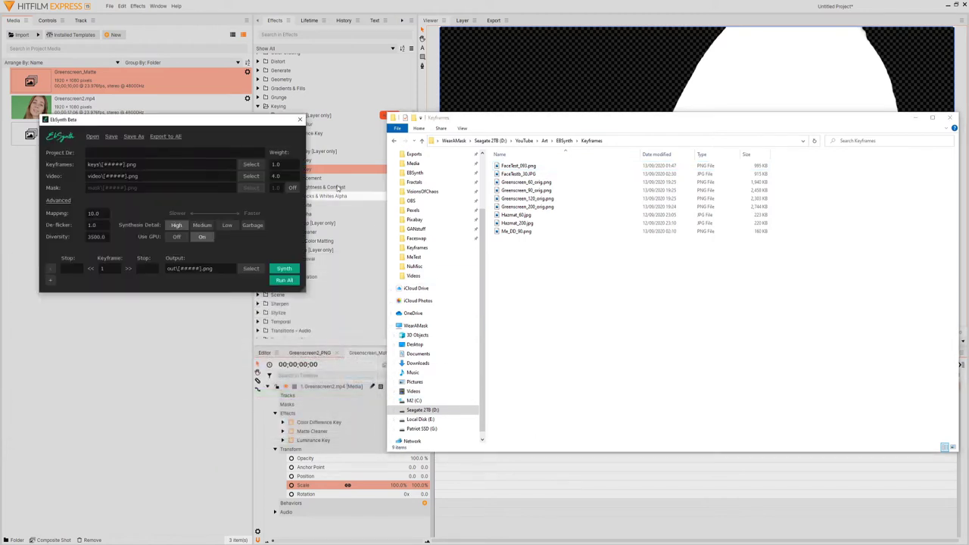
pyautogui.moveTo(233, 121); pyautogui.dragTo(295, 236)
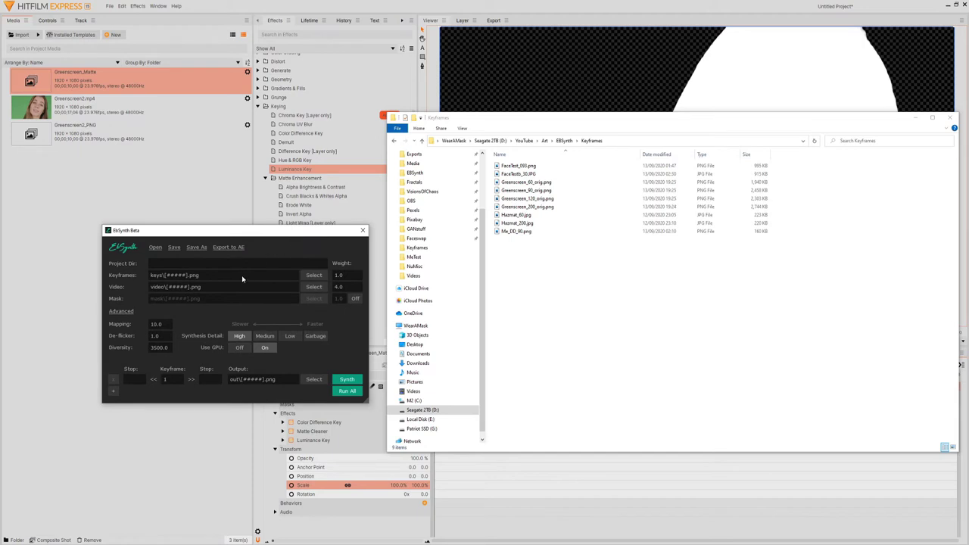
# Rename the 60 and 90 keyframe PNGs with three-digit numbers, as Greenscreen_060_orig.png and Greenscreen_090_orig.png
pyautogui.click(553, 183)
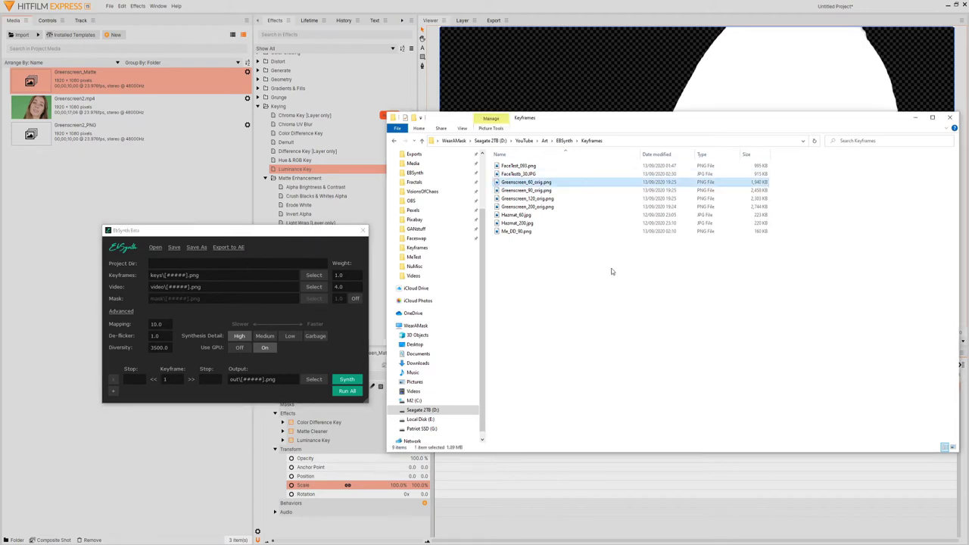
pyautogui.press('F2')
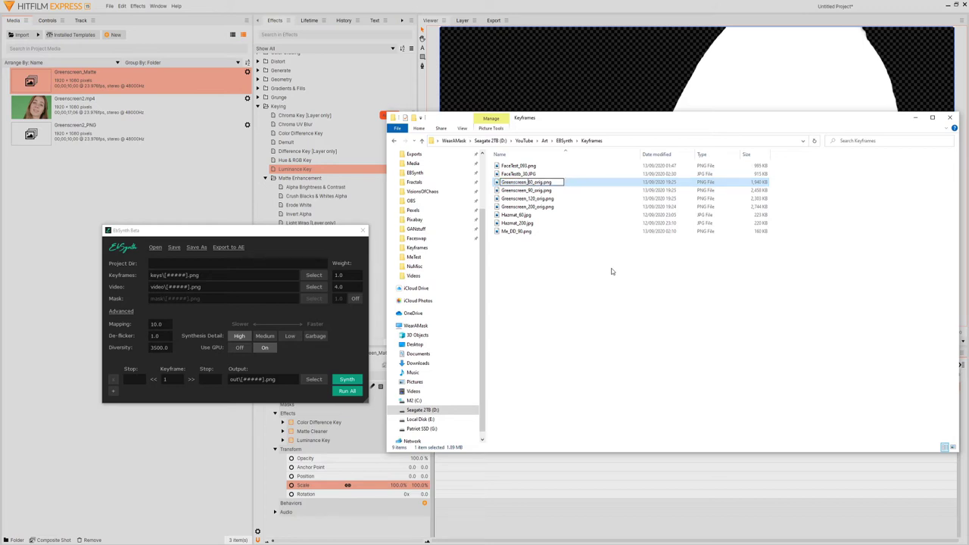
pyautogui.write('0')
pyautogui.press('Return')
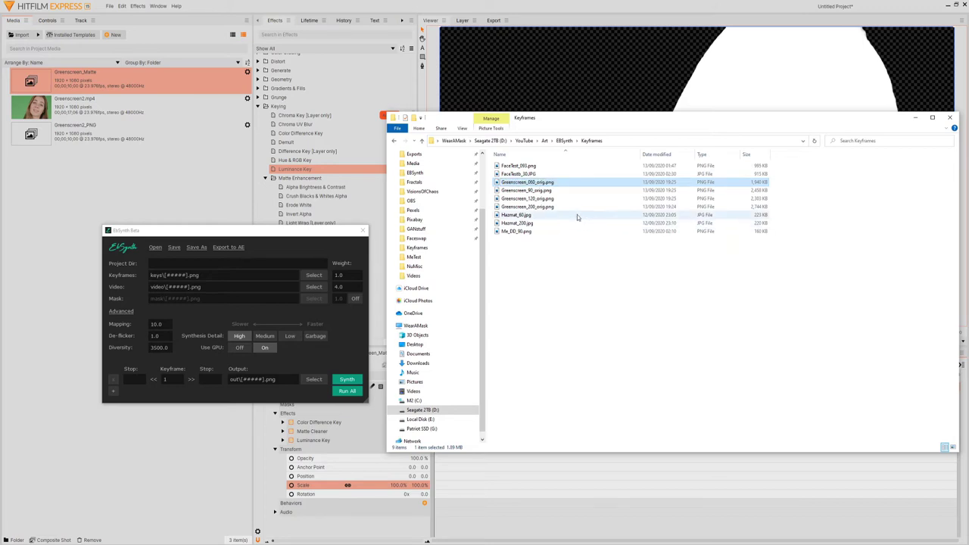
pyautogui.press('Down')
pyautogui.press('F2')
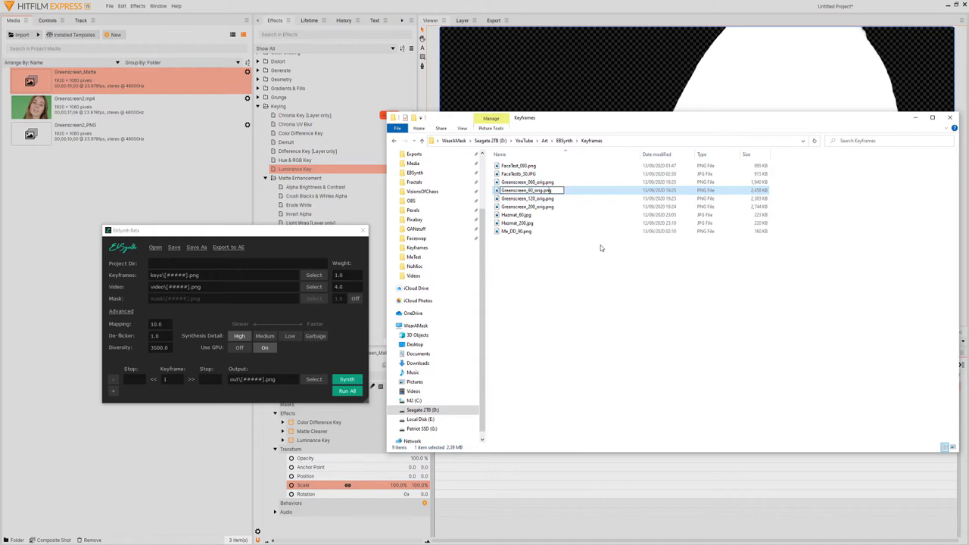
pyautogui.write('0')
pyautogui.press('Return')
# Load Greenscreen_060_orig.png as the EbSynth keyframes source and shift the EbSynth window clear
pyautogui.press('Up')
pyautogui.moveTo(281, 277); pyautogui.dragTo(260, 282)
pyautogui.moveTo(262, 234); pyautogui.dragTo(222, 209)
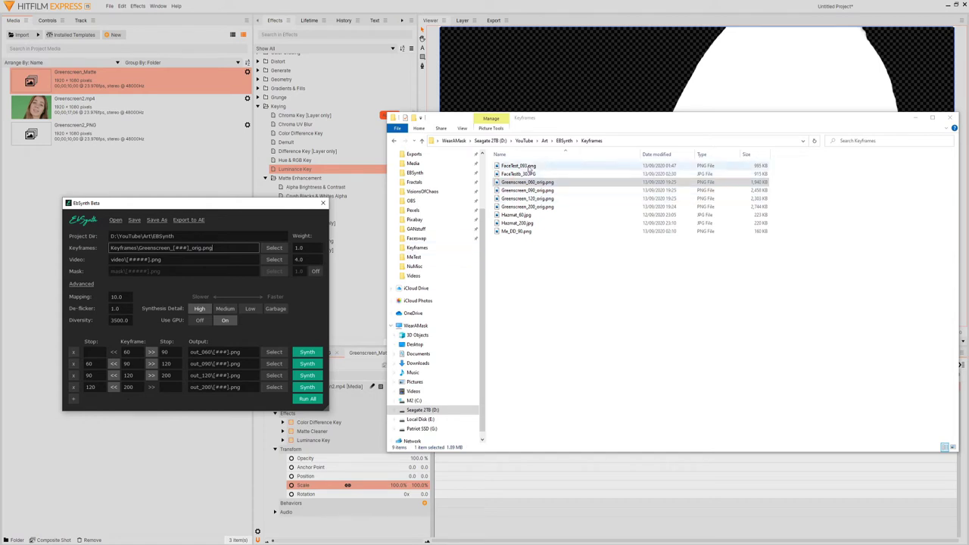
# Load the Greenscreen2_PNG folder from PNGSequences as the EbSynth video and run the synthesis for all keyframes
pyautogui.click(564, 140)
pyautogui.doubleClick(517, 198)
pyautogui.moveTo(517, 174); pyautogui.dragTo(204, 263)
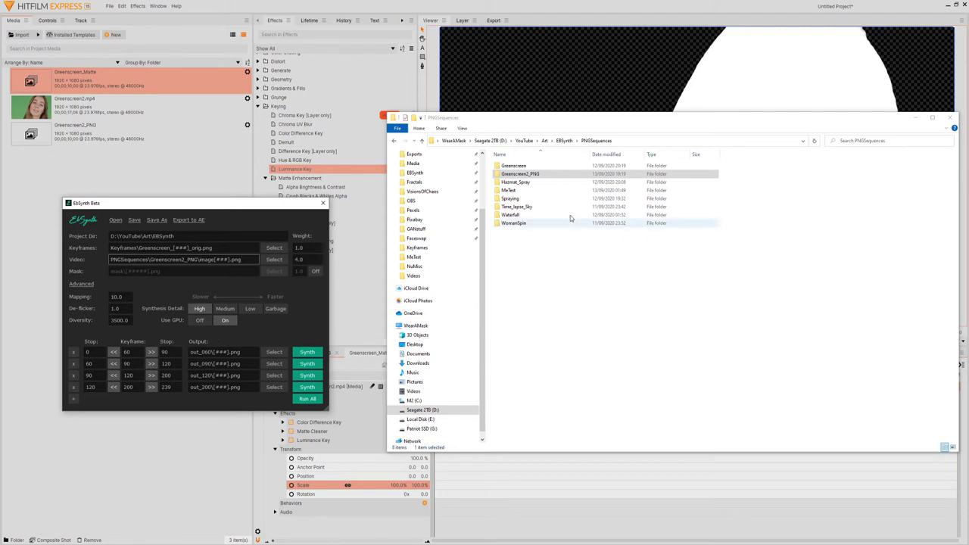
pyautogui.click(564, 141)
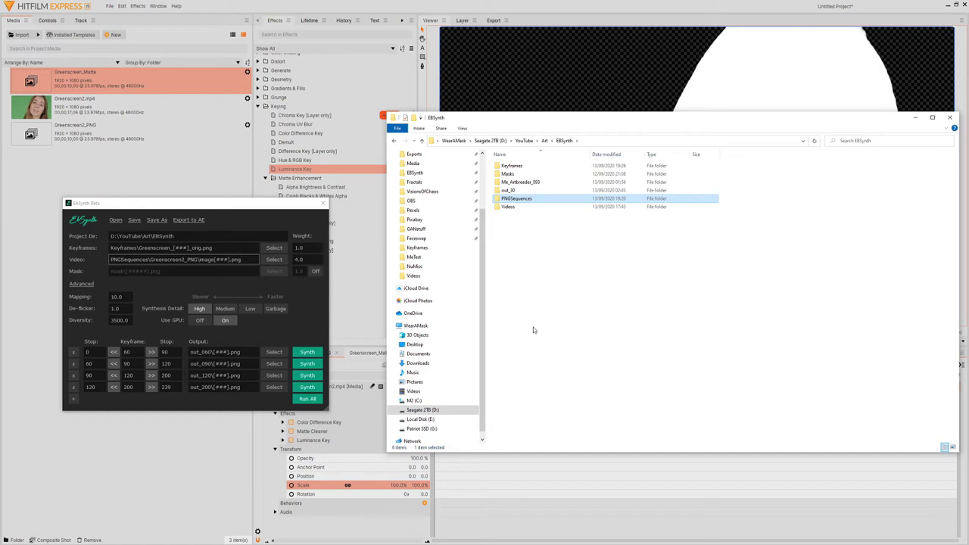
pyautogui.click(307, 399)
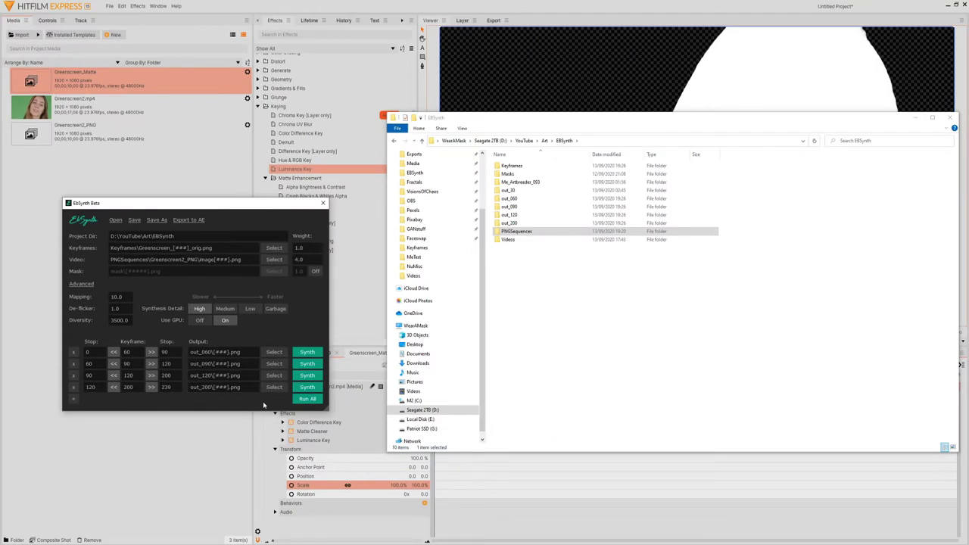
# Switch to HitFilm Express and import the image sequence in EBSynth\out_060 starting with 000.png
pyautogui.click(231, 155)
pyautogui.rightClick(90, 178)
pyautogui.moveTo(105, 191)
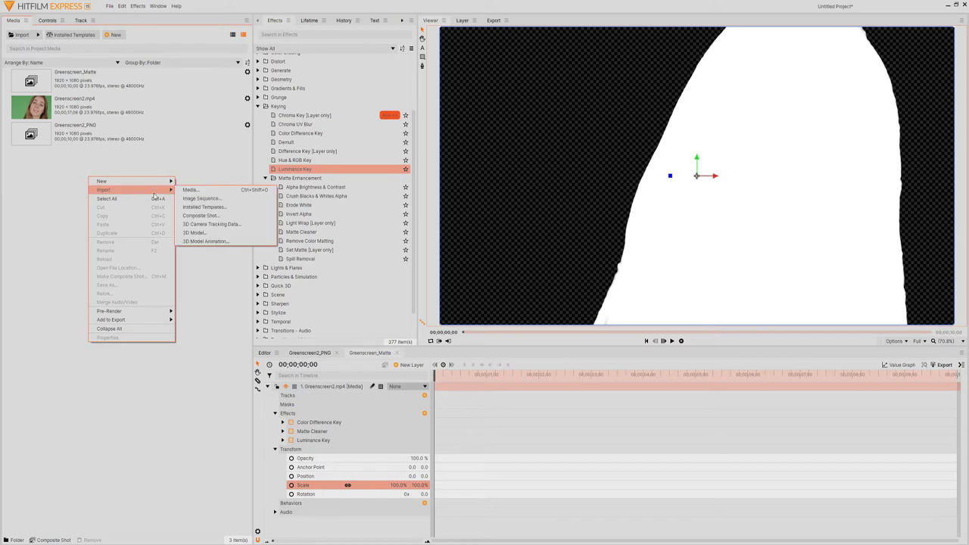
pyautogui.click(195, 198)
pyautogui.scroll(6, 206, 250)
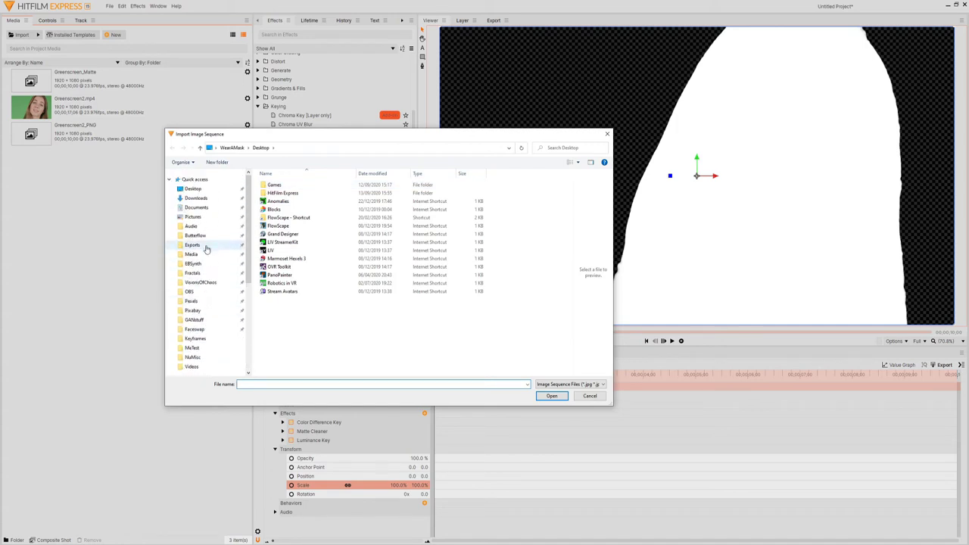
pyautogui.click(194, 264)
pyautogui.click(285, 219)
pyautogui.click(549, 397)
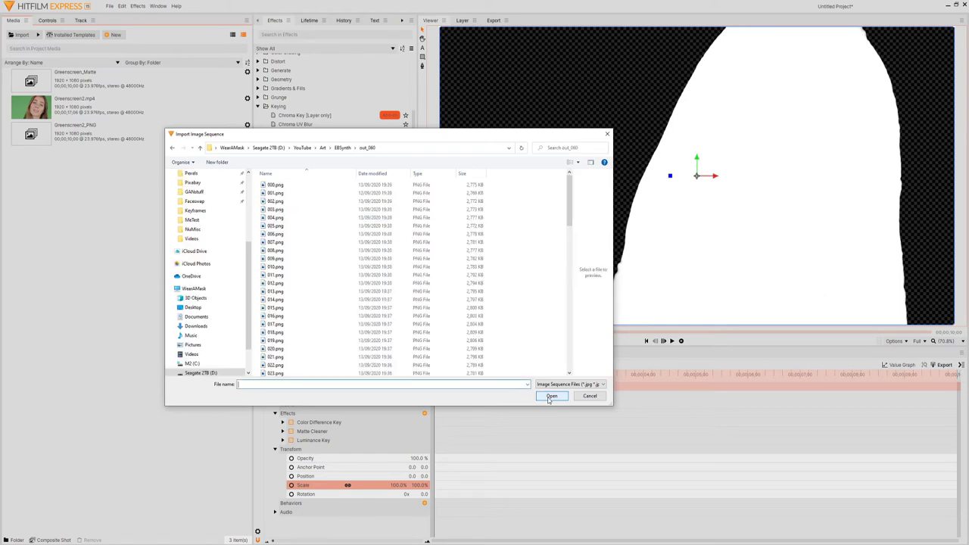
pyautogui.click(553, 397)
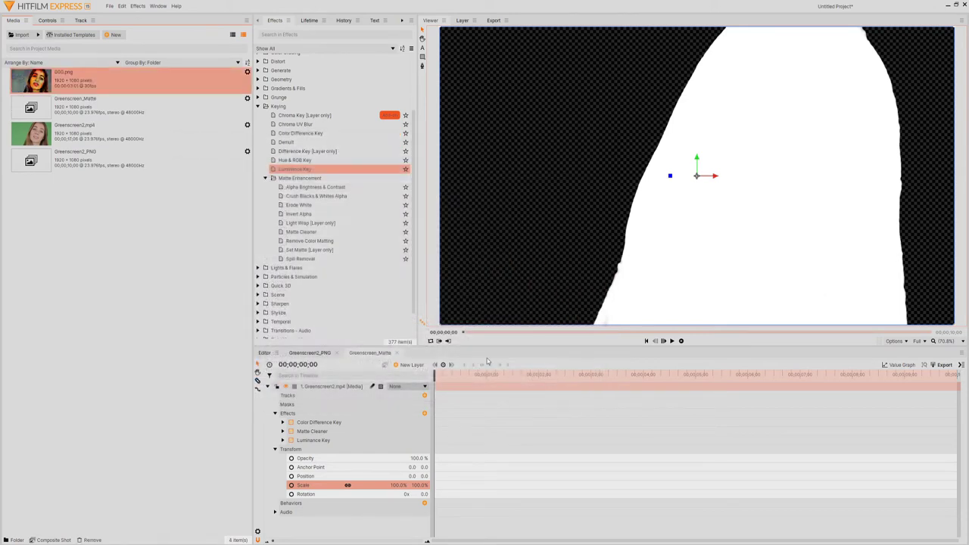
# Import the image sequence in the out_090 folder starting with 060.png
pyautogui.rightClick(104, 248)
pyautogui.moveTo(110, 245)
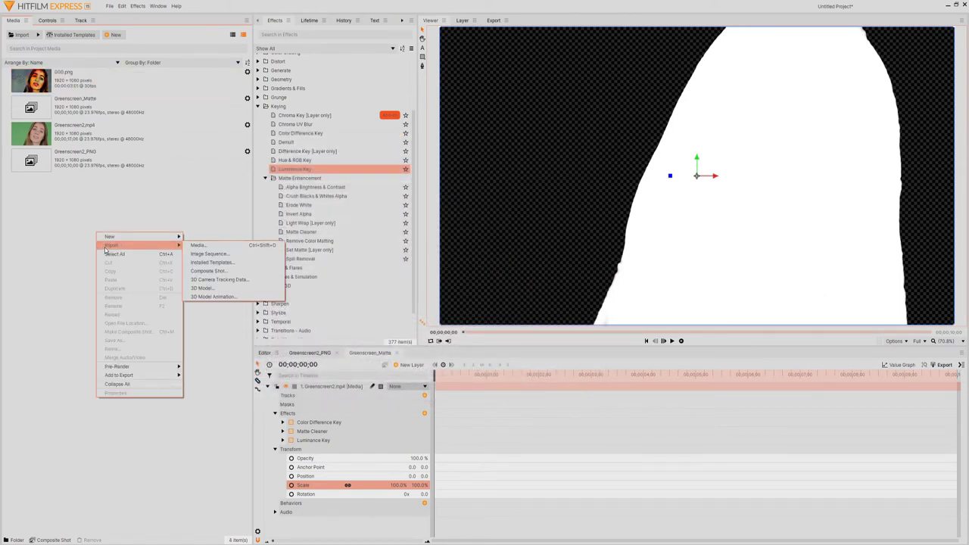
pyautogui.click(211, 256)
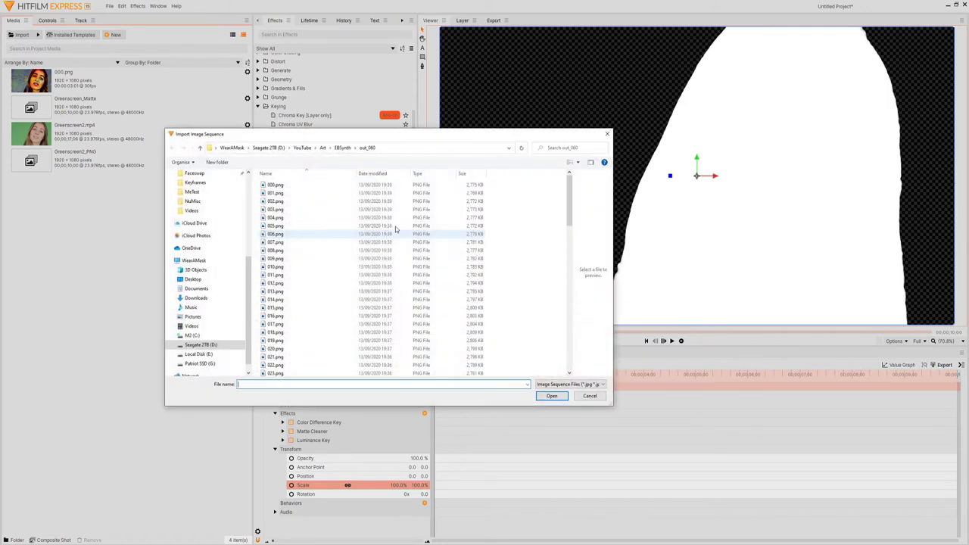
pyautogui.click(342, 148)
pyautogui.doubleClick(295, 226)
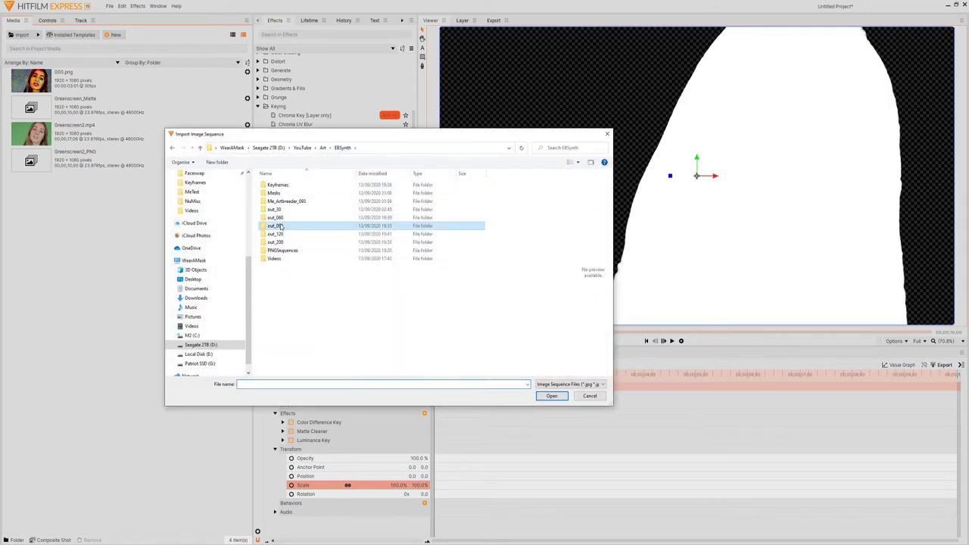
pyautogui.click(279, 185)
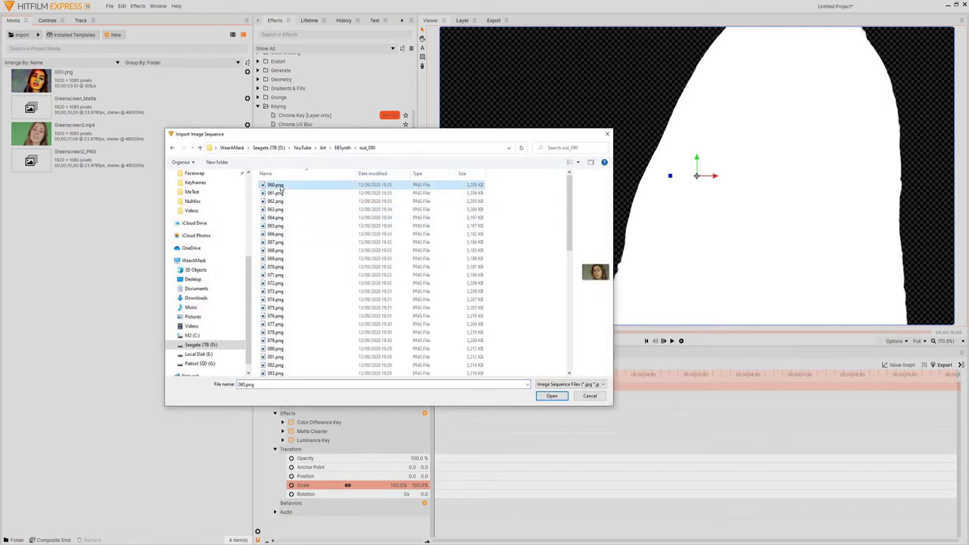
pyautogui.click(555, 396)
# Import the image sequence in the out_120 folder starting with 090.png
pyautogui.rightClick(87, 255)
pyautogui.moveTo(128, 261)
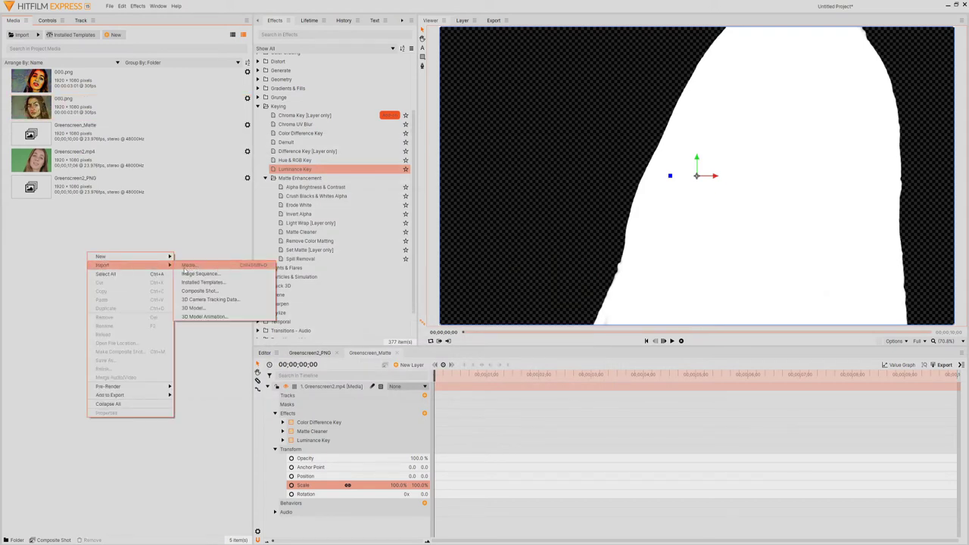
pyautogui.click(239, 276)
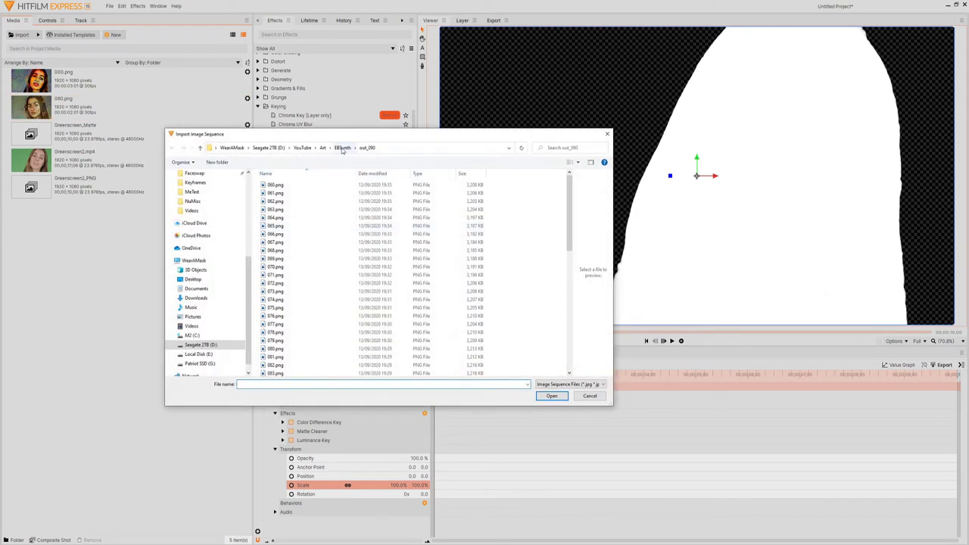
pyautogui.click(342, 148)
pyautogui.doubleClick(279, 236)
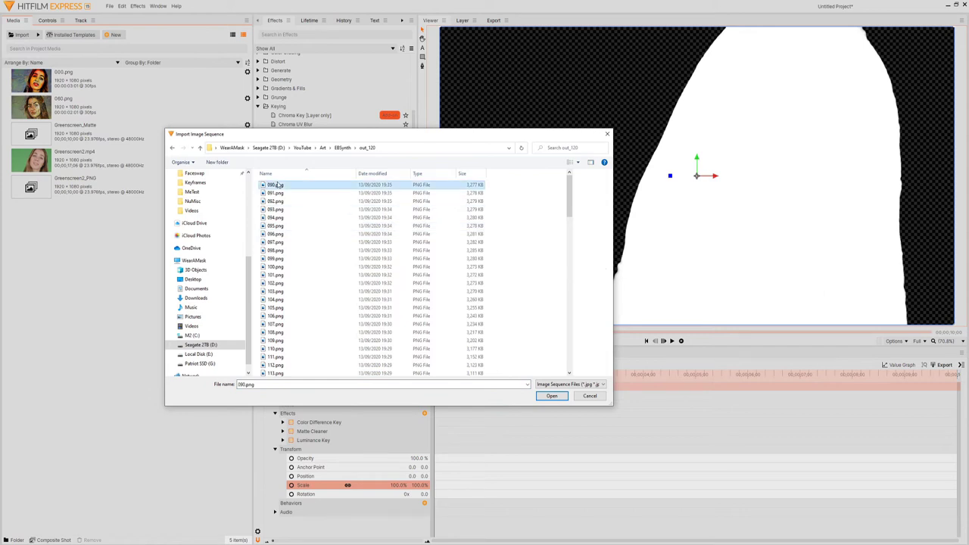
pyautogui.click(552, 396)
# Import the image sequence in the out_200 folder starting with 120.png
pyautogui.rightClick(86, 279)
pyautogui.moveTo(113, 292)
pyautogui.click(196, 301)
pyautogui.click(342, 148)
pyautogui.doubleClick(276, 243)
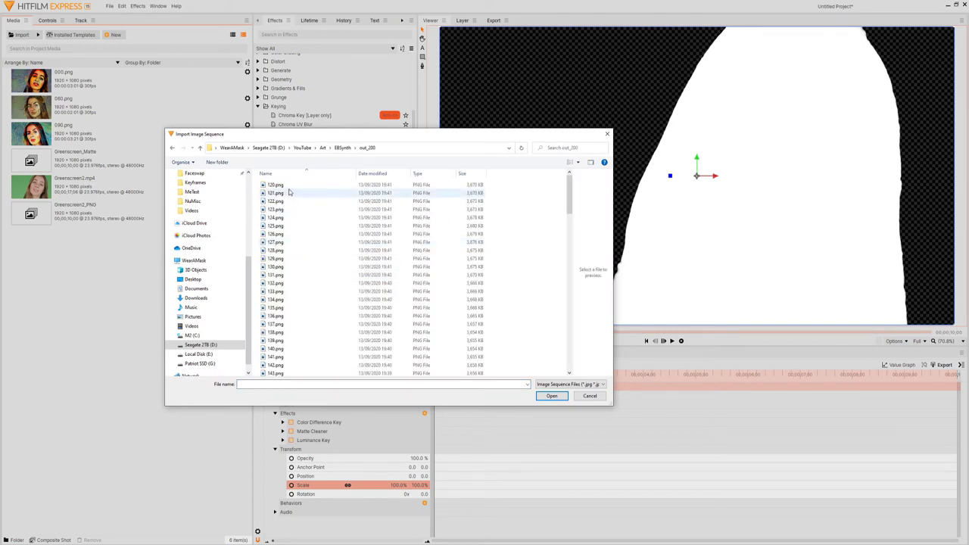
pyautogui.click(280, 184)
pyautogui.click(550, 396)
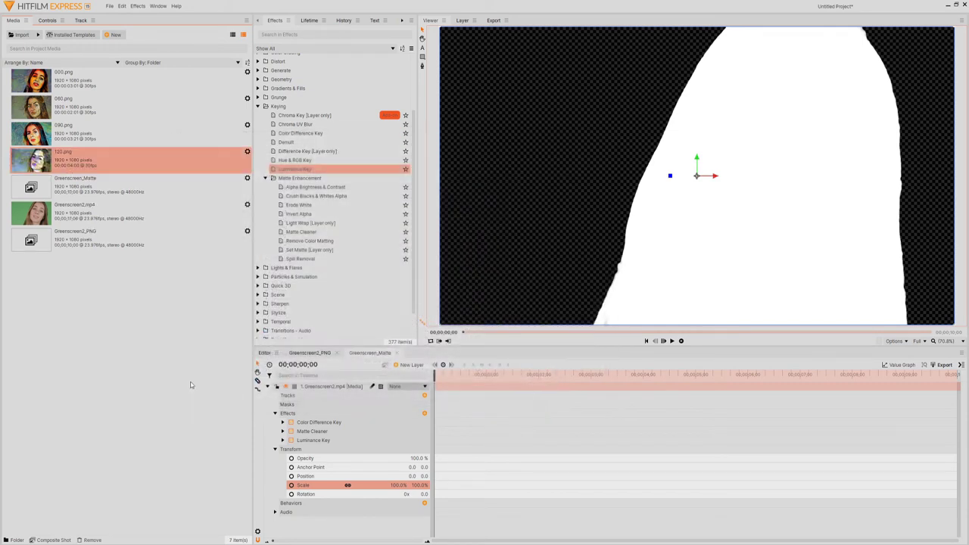
pyautogui.keyDown('shift'); pyautogui.click(79, 87); pyautogui.keyUp('shift')
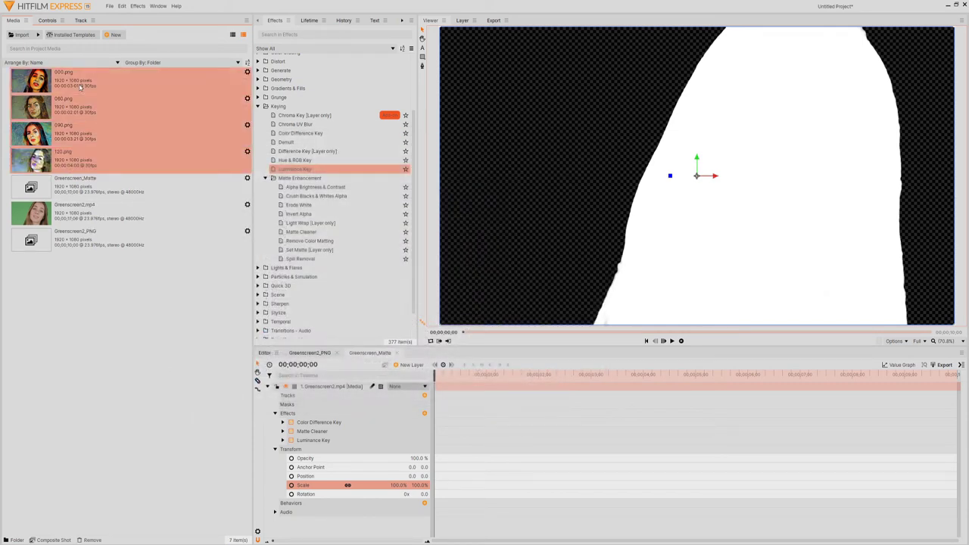
pyautogui.rightClick(80, 87)
pyautogui.click(151, 371)
# Duplicate the Greenscreen2_PNG composite shot and rename the copy Greenscreen2_EbSynth
pyautogui.rightClick(49, 241)
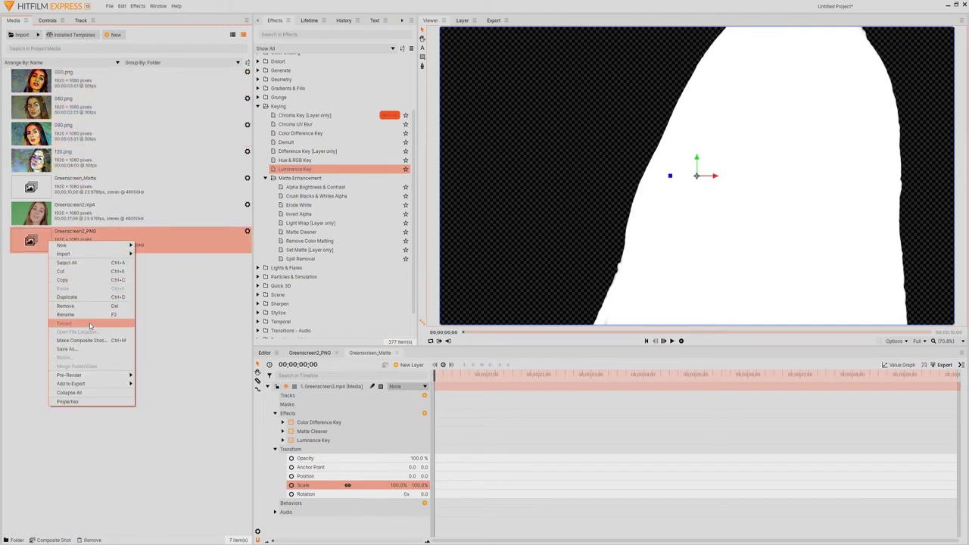
pyautogui.click(76, 298)
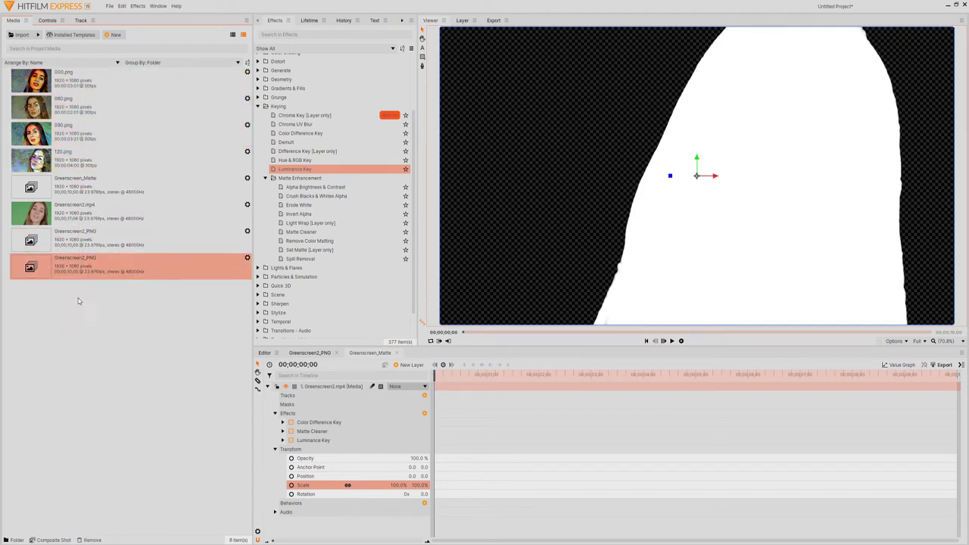
pyautogui.rightClick(36, 265)
pyautogui.click(115, 335)
pyautogui.press('BackSpace')
pyautogui.press('BackSpace')
pyautogui.press('BackSpace')
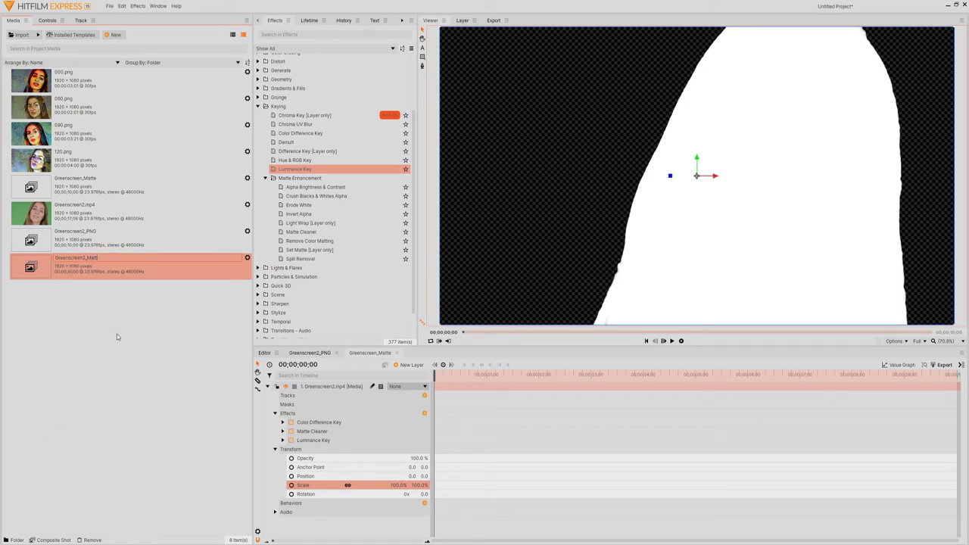
pyautogui.press('BackSpace')
pyautogui.press('BackSpace')
pyautogui.press('BackSpace')
pyautogui.press('BackSpace')
pyautogui.press('BackSpace')
pyautogui.write('EbSynth')
pyautogui.press('Return')
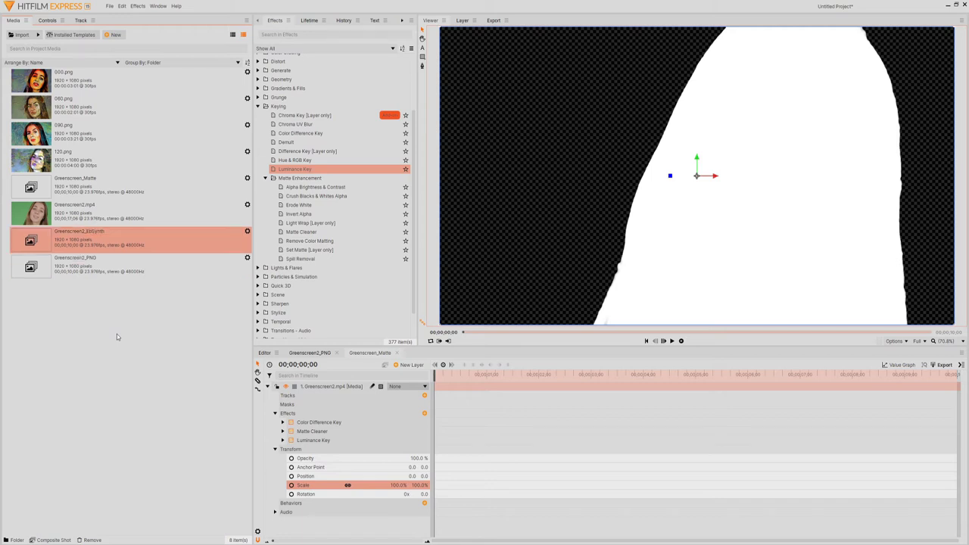
# Open the Greenscreen2_EbSynth composite shot and delete its Greenscreen2.mp4 layer
pyautogui.doubleClick(39, 241)
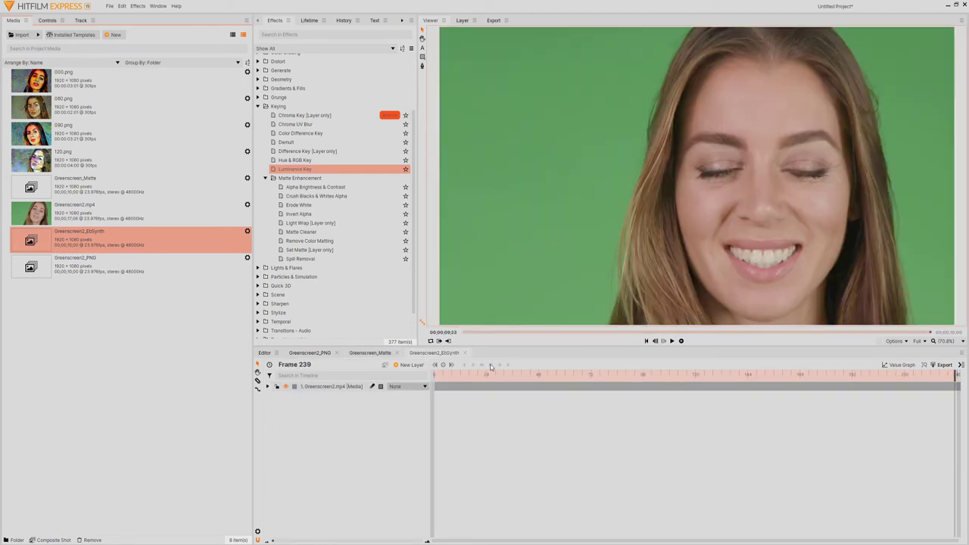
pyautogui.click(331, 387)
pyautogui.press('Delete')
pyautogui.click(34, 87)
pyautogui.moveTo(267, 355); pyautogui.dragTo(310, 413)
pyautogui.moveTo(34, 106); pyautogui.dragTo(337, 455)
pyautogui.moveTo(34, 132); pyautogui.dragTo(303, 435)
pyautogui.moveTo(32, 161); pyautogui.dragTo(336, 455)
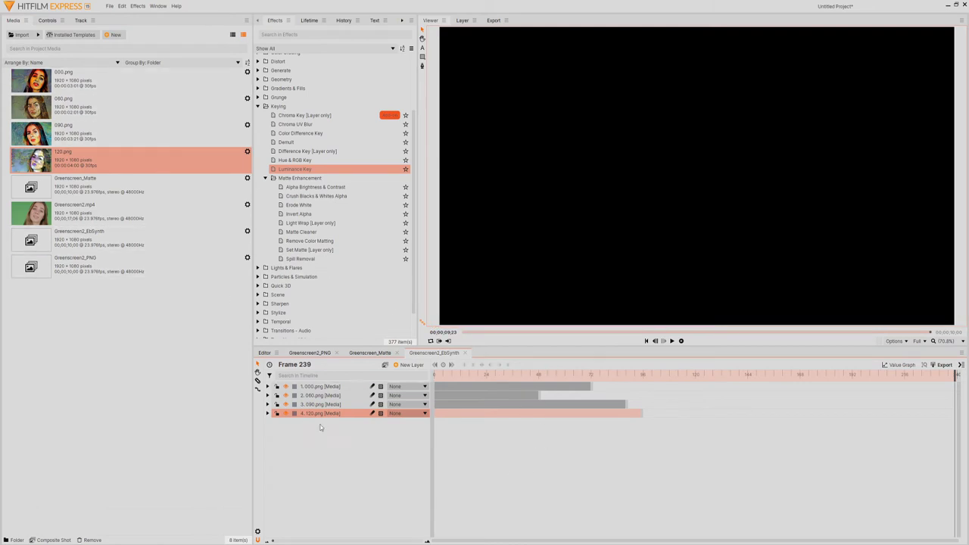
pyautogui.moveTo(307, 429); pyautogui.dragTo(310, 383)
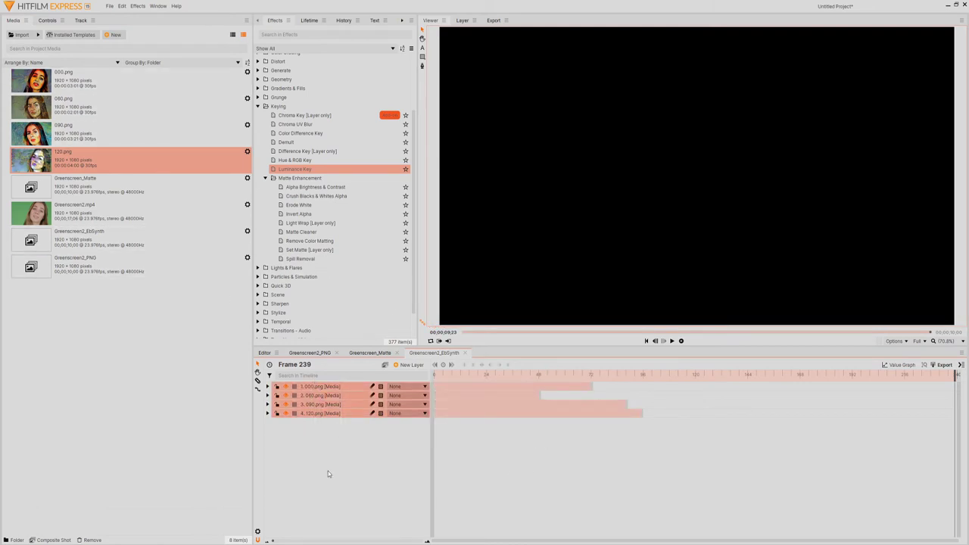
pyautogui.press('Delete')
# Set the frame rate of the 000.png image sequence to 23.976 in its media properties
pyautogui.rightClick(40, 78)
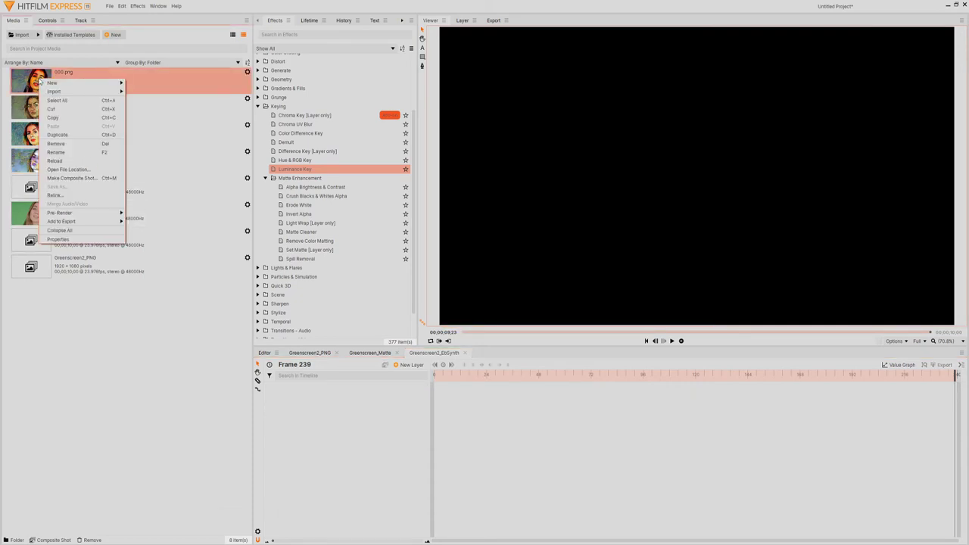
pyautogui.click(74, 240)
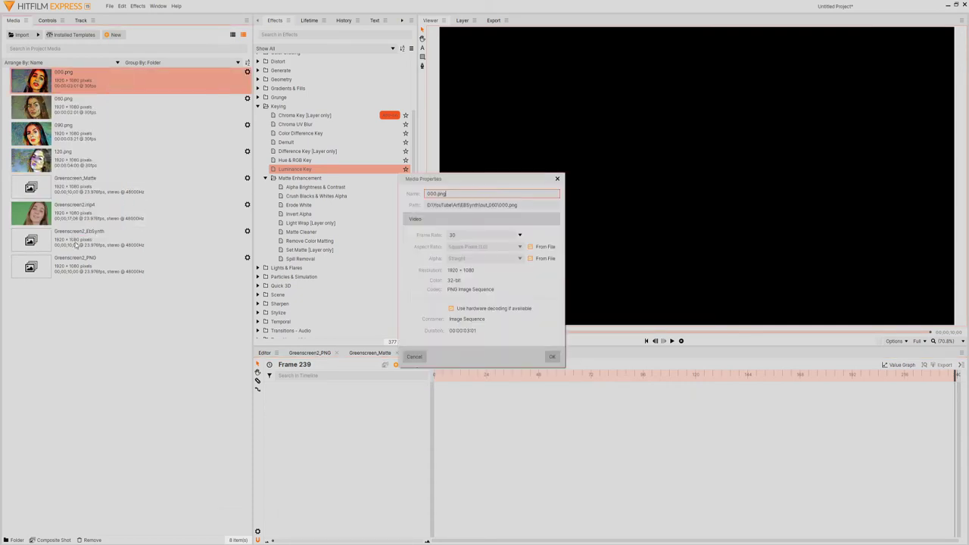
pyautogui.click(519, 236)
pyautogui.click(492, 243)
pyautogui.click(553, 357)
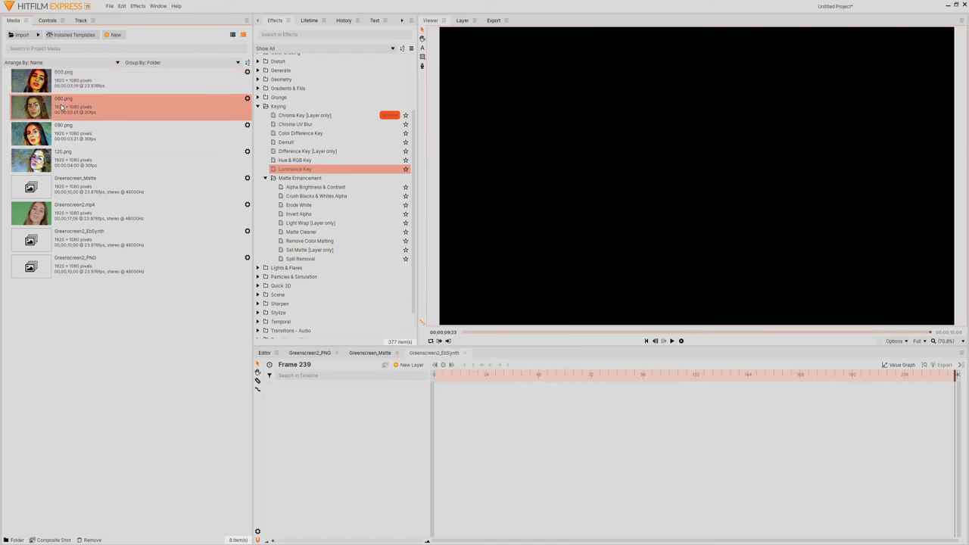
# Set the frame rate of the 060.png image sequence to 23.976 in its media properties
pyautogui.rightClick(66, 103)
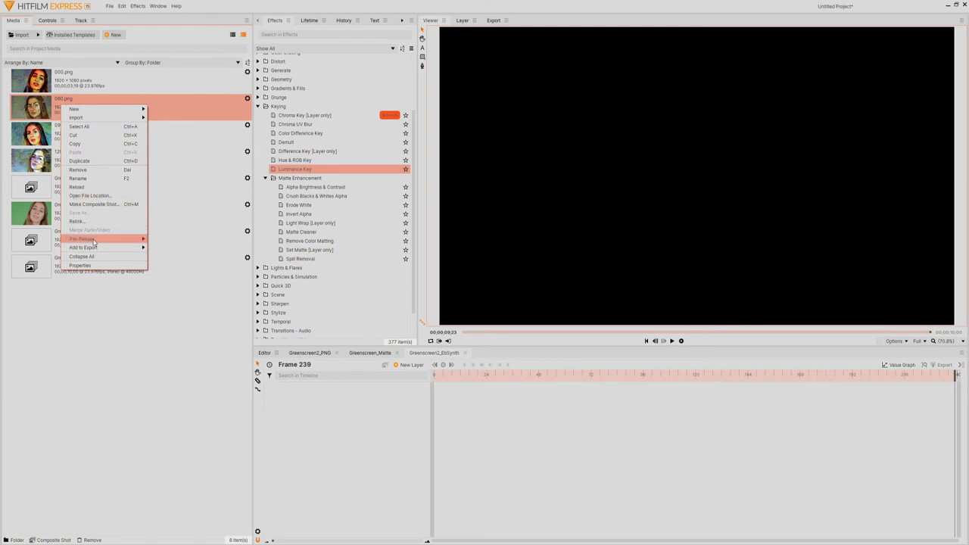
pyautogui.click(124, 265)
pyautogui.click(519, 235)
pyautogui.click(496, 244)
pyautogui.click(553, 357)
# Set the frame rate of the 090.png image sequence to 23.976 in its media properties
pyautogui.rightClick(50, 130)
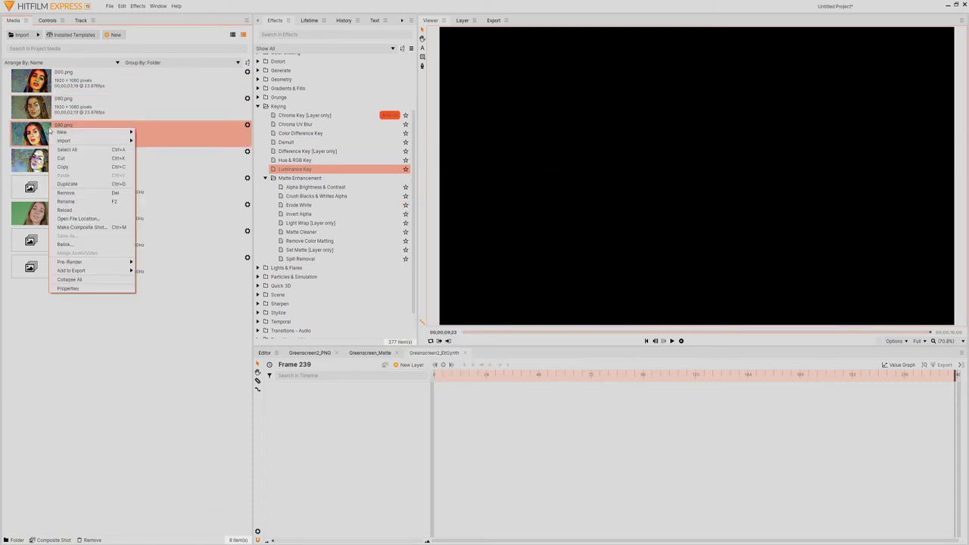
pyautogui.click(89, 289)
pyautogui.click(519, 235)
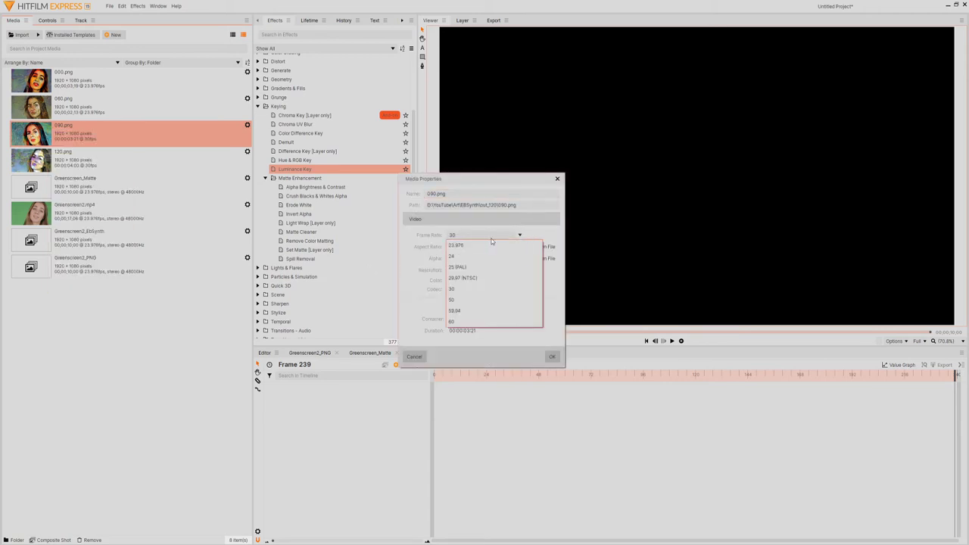
pyautogui.click(483, 244)
pyautogui.click(553, 357)
# Set the frame rate of the 120.png image sequence to 23.976 in its media properties
pyautogui.rightClick(27, 150)
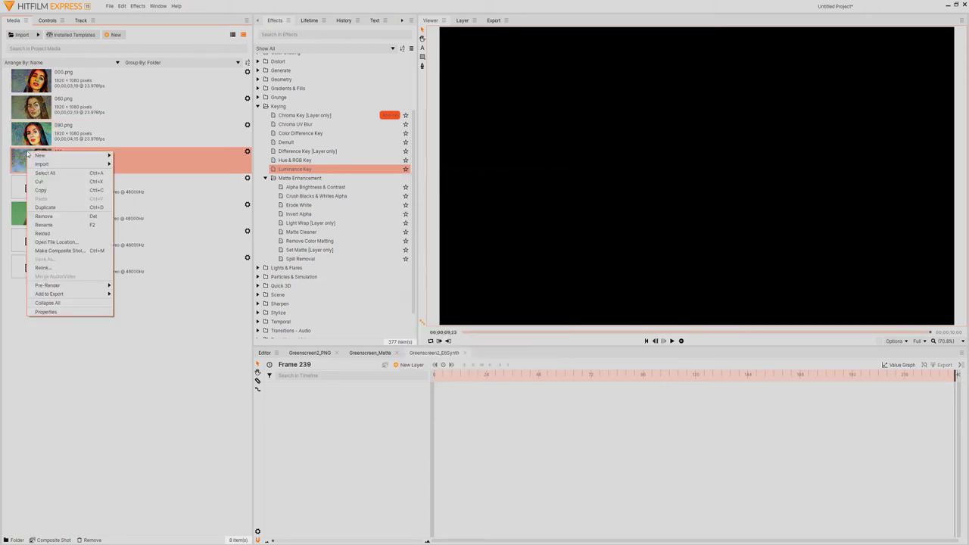
pyautogui.click(80, 316)
pyautogui.click(520, 236)
pyautogui.click(485, 243)
pyautogui.click(552, 356)
pyautogui.click(182, 327)
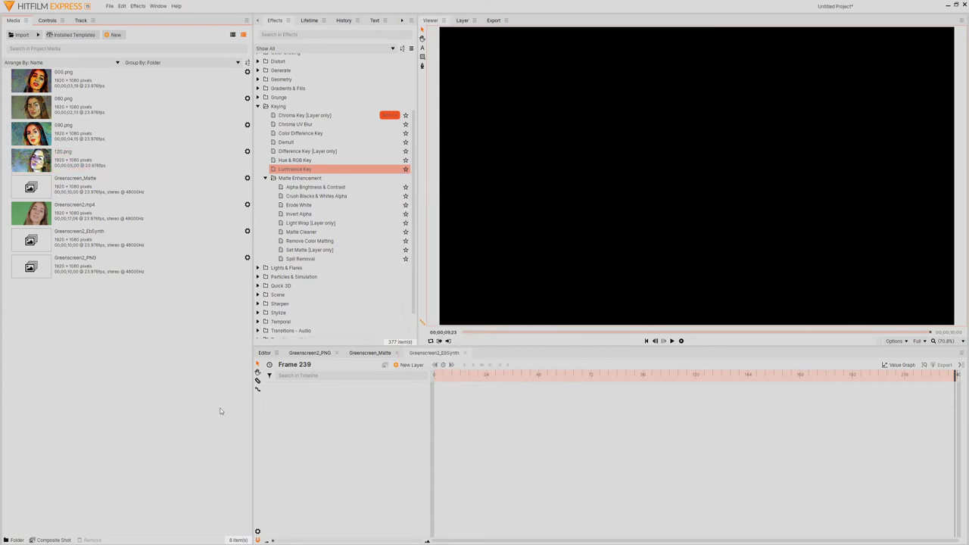
# Add the 000.png, 060.png, 090.png and 120.png sequences together as layers in the Greenscreen2_EbSynth timeline
pyautogui.click(30, 81)
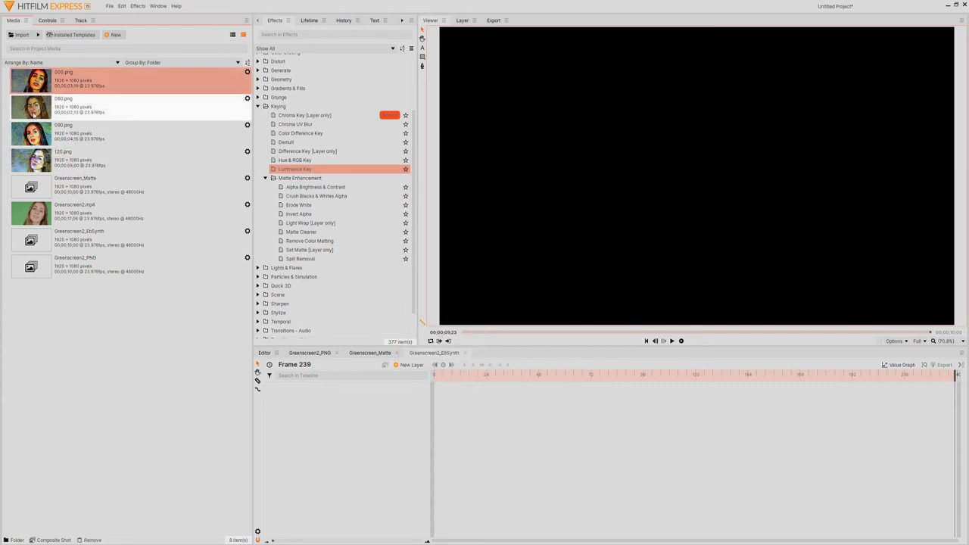
pyautogui.keyDown('shift'); pyautogui.click(37, 156); pyautogui.keyUp('shift')
pyautogui.moveTo(27, 83); pyautogui.dragTo(764, 405)
pyautogui.click(542, 442)
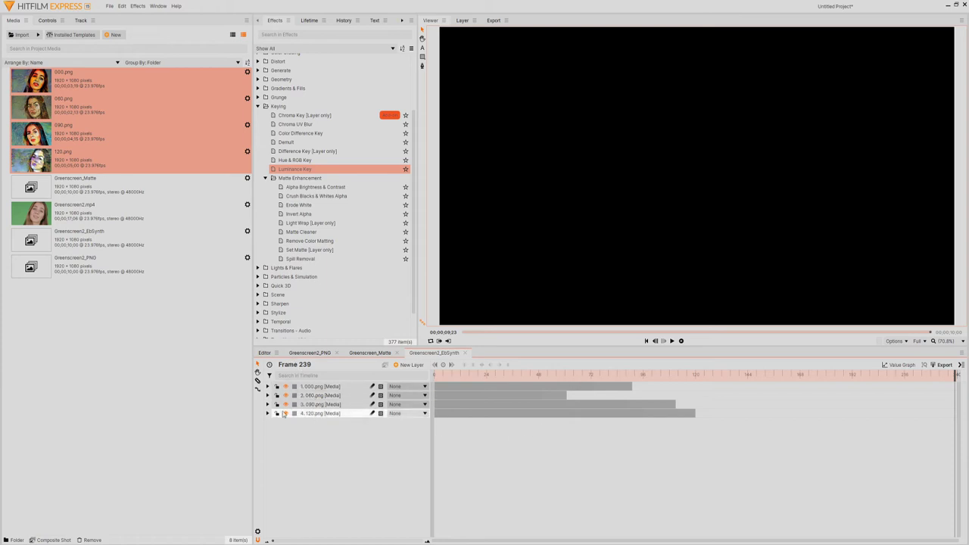
# Move the 060.png layer in the timeline so that it starts at frame 60
pyautogui.click(324, 396)
pyautogui.click(567, 372)
pyautogui.moveTo(512, 401); pyautogui.dragTo(616, 403)
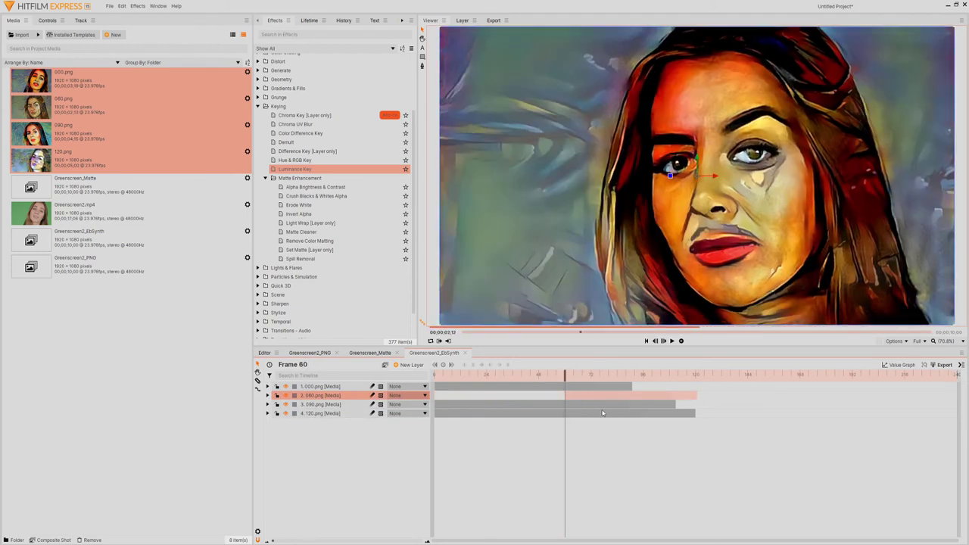
# Move the 090.png layer to start at frame 90 and the 120.png layer to start at frame 120
pyautogui.click(646, 374)
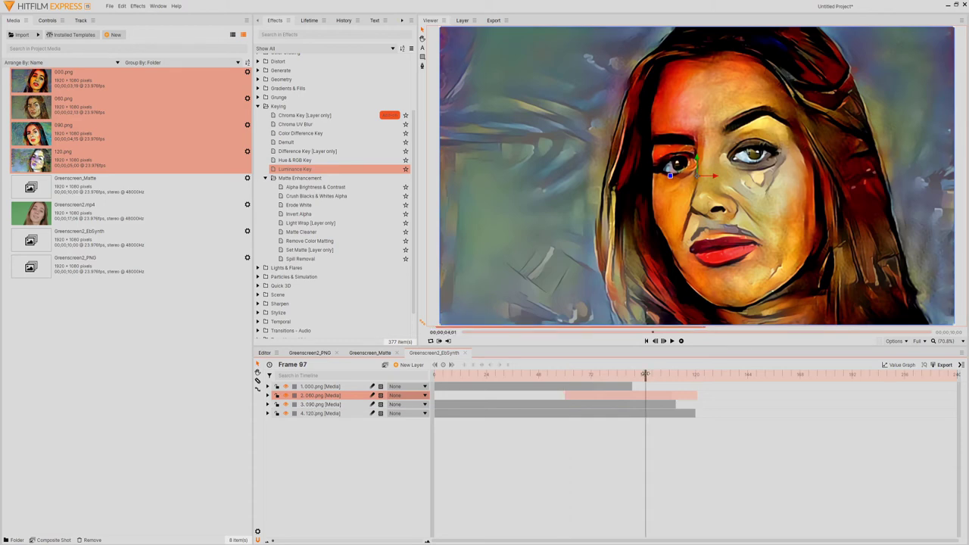
pyautogui.moveTo(644, 375); pyautogui.dragTo(630, 374)
pyautogui.moveTo(446, 404); pyautogui.dragTo(643, 404)
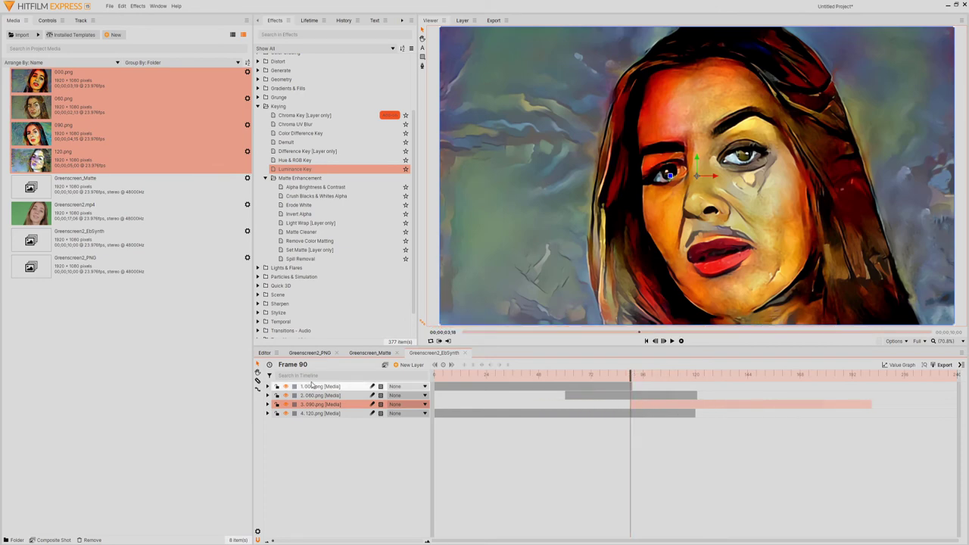
pyautogui.press('pagedown')
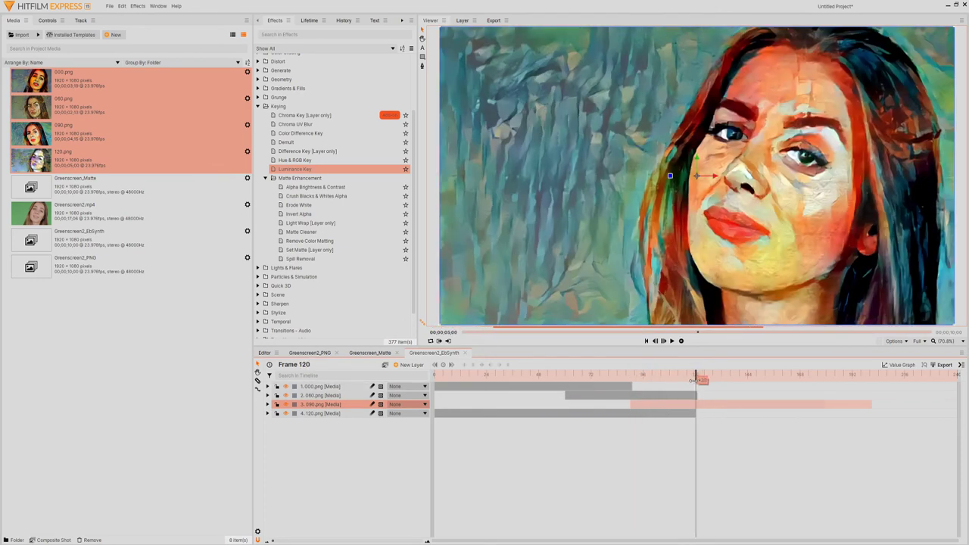
pyautogui.moveTo(469, 419); pyautogui.dragTo(731, 416)
# Add an opacity keyframe at 100% to the 000.png layer at frame 60, where the 060.png layer starts
pyautogui.moveTo(695, 375); pyautogui.dragTo(583, 415)
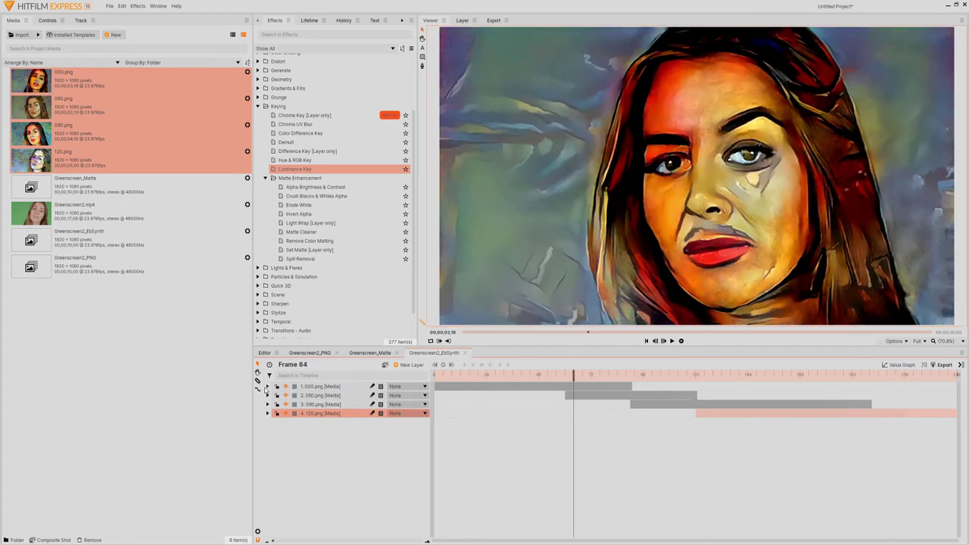
pyautogui.click(268, 387)
pyautogui.click(274, 422)
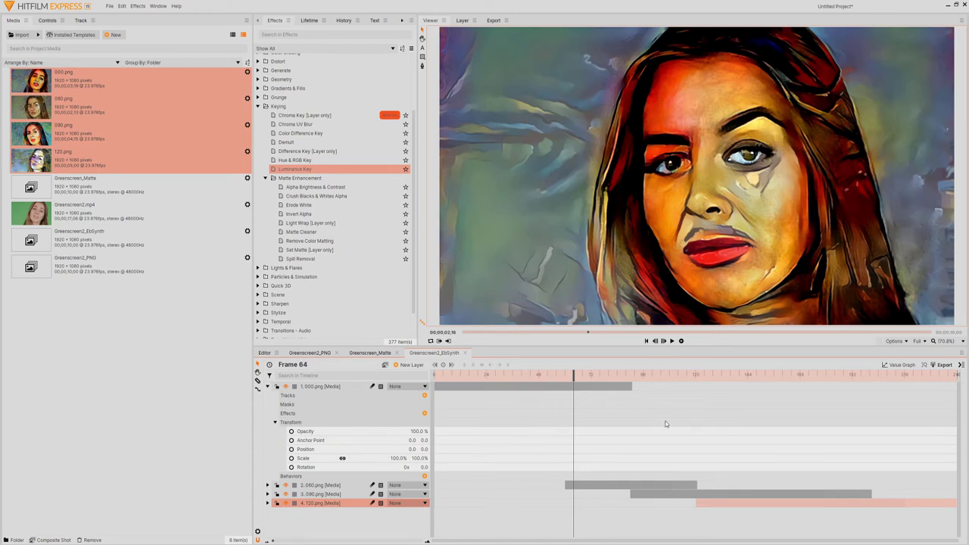
pyautogui.press('Left')
pyautogui.press('Left')
pyautogui.press('Left')
pyautogui.press('Left')
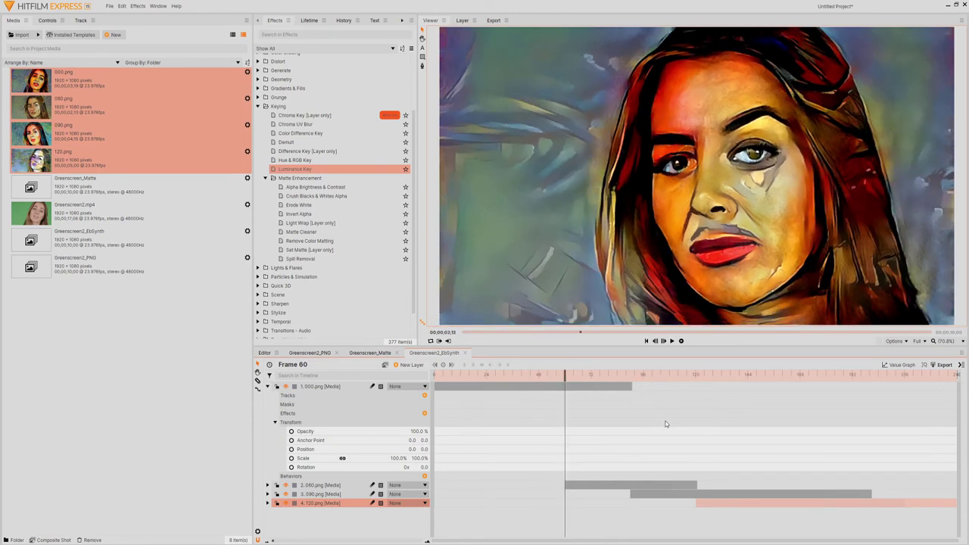
pyautogui.click(292, 432)
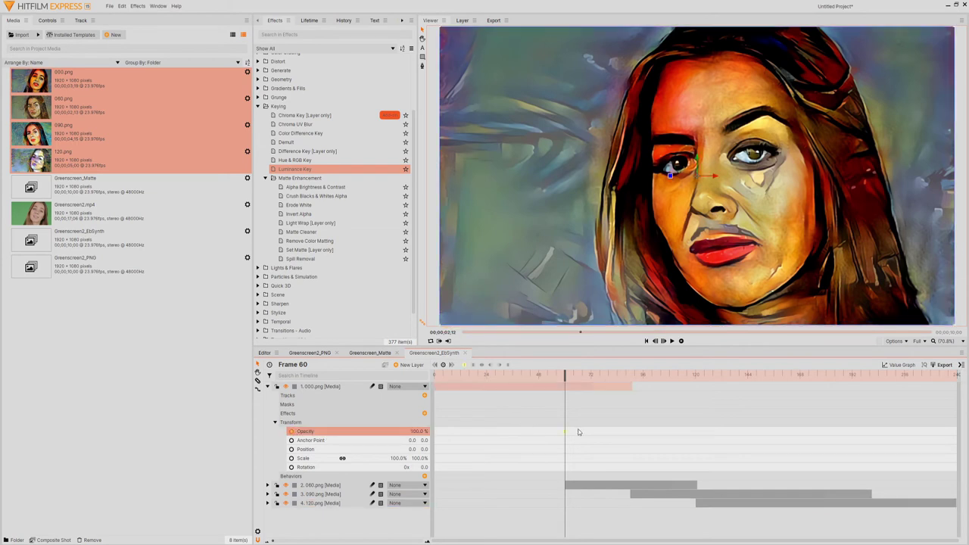
# Keyframe the 000.png layer's opacity to 0% at frame 90 and collapse the layer
pyautogui.press('Down')
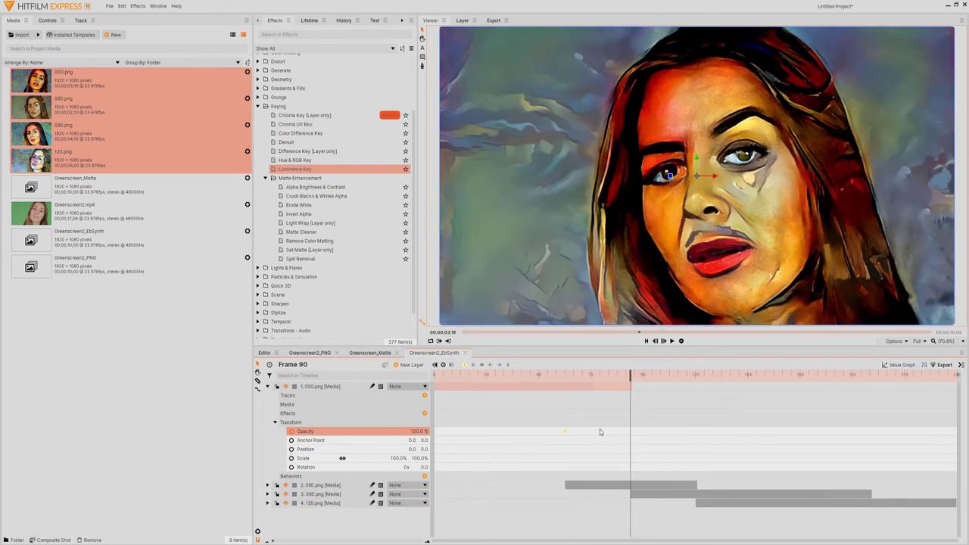
pyautogui.write('0')
pyautogui.press('Return')
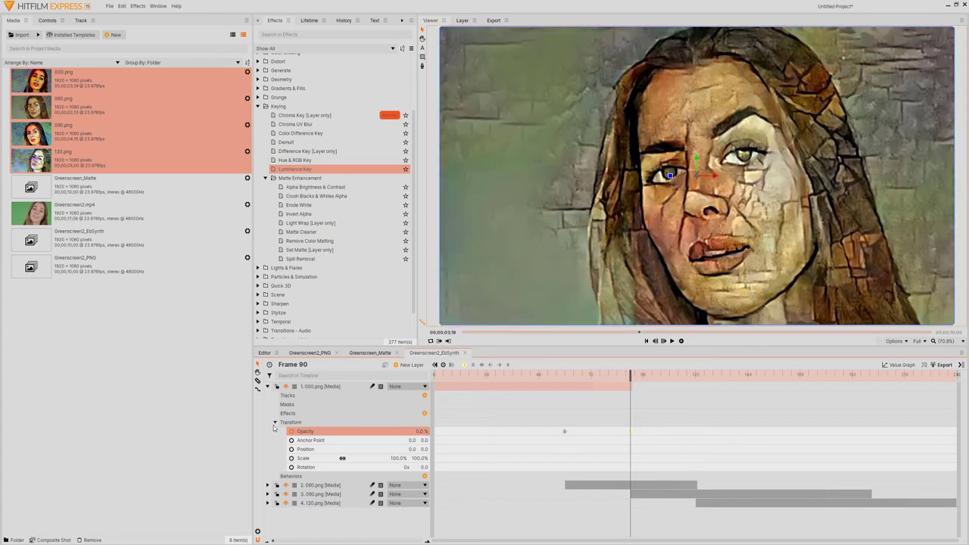
pyautogui.click(275, 423)
pyautogui.click(267, 387)
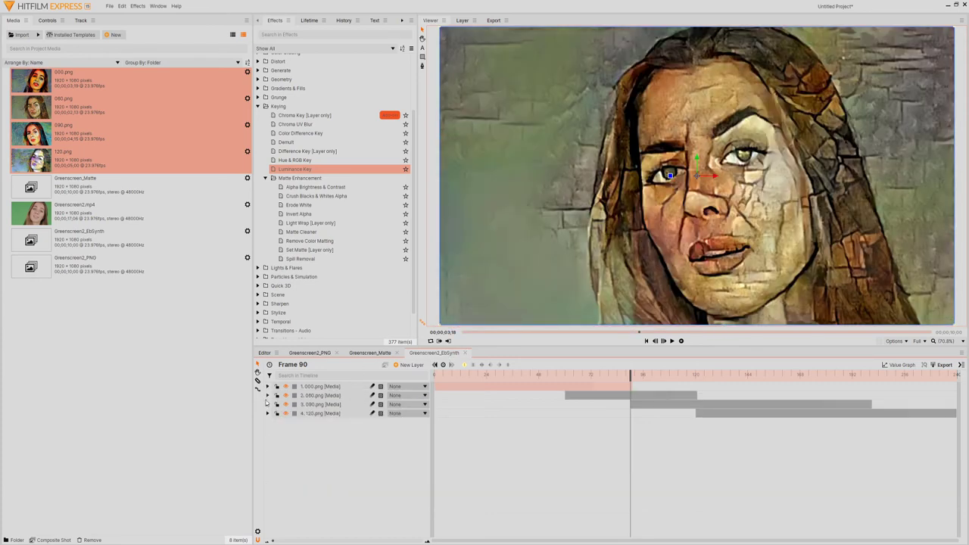
# Add an opacity keyframe of 0% to the 060.png layer at frame 120
pyautogui.click(267, 396)
pyautogui.click(275, 431)
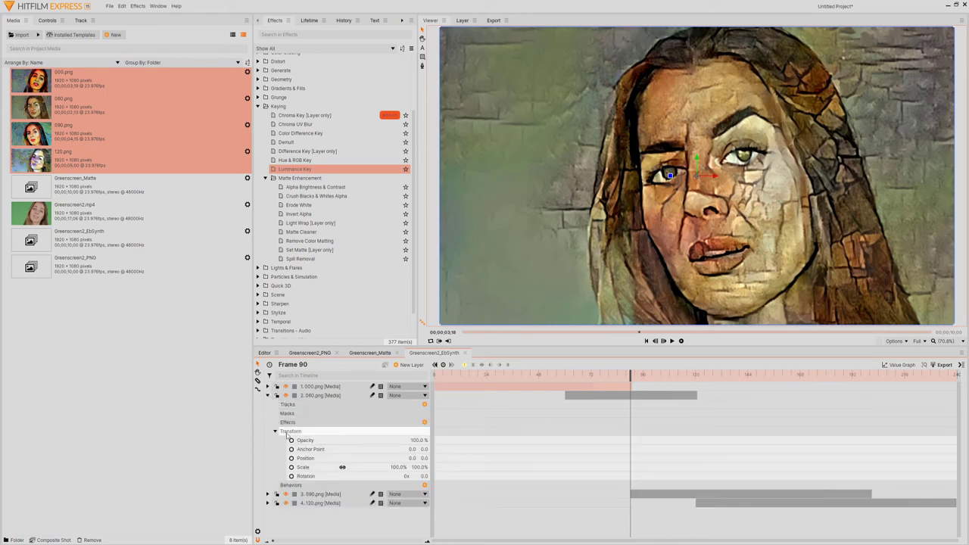
pyautogui.click(372, 440)
pyautogui.press('Down')
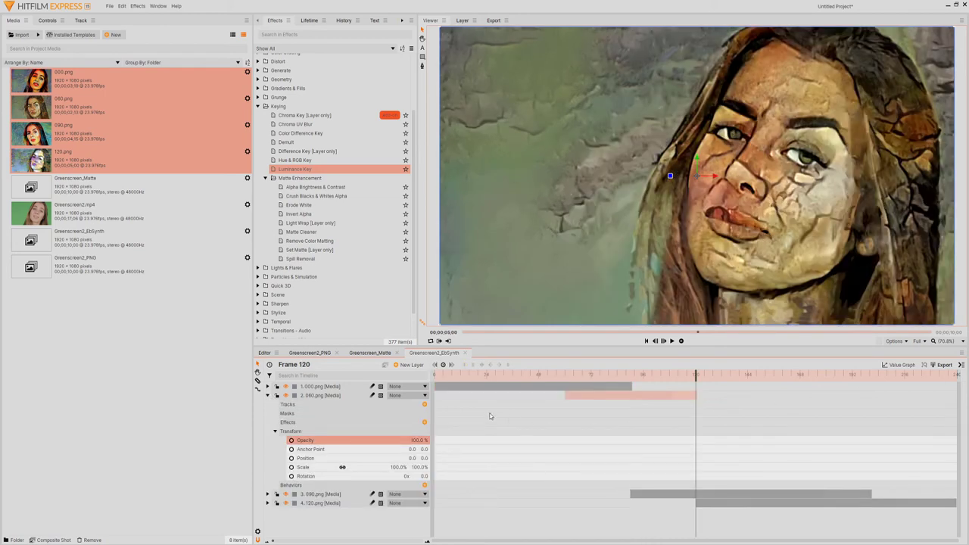
pyautogui.click(292, 441)
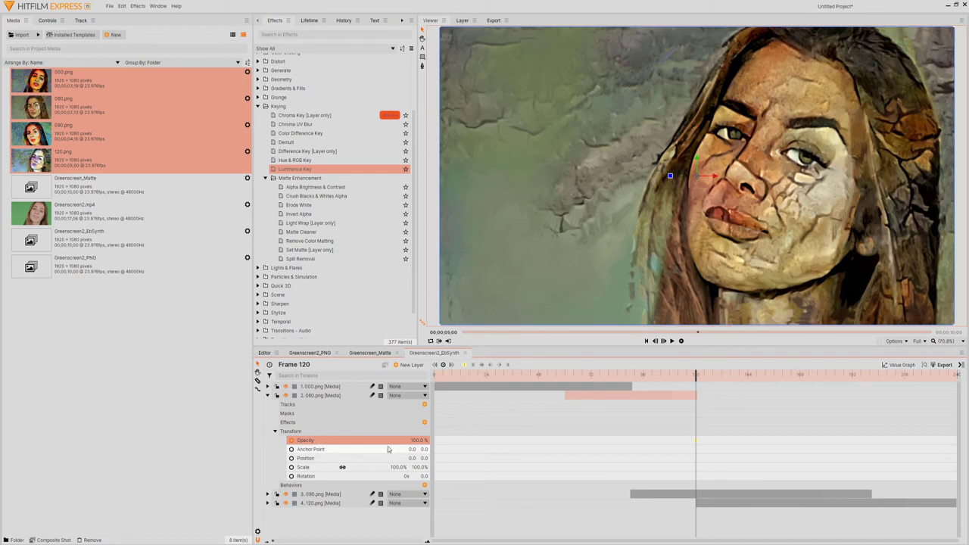
pyautogui.write('0')
pyautogui.press('Return')
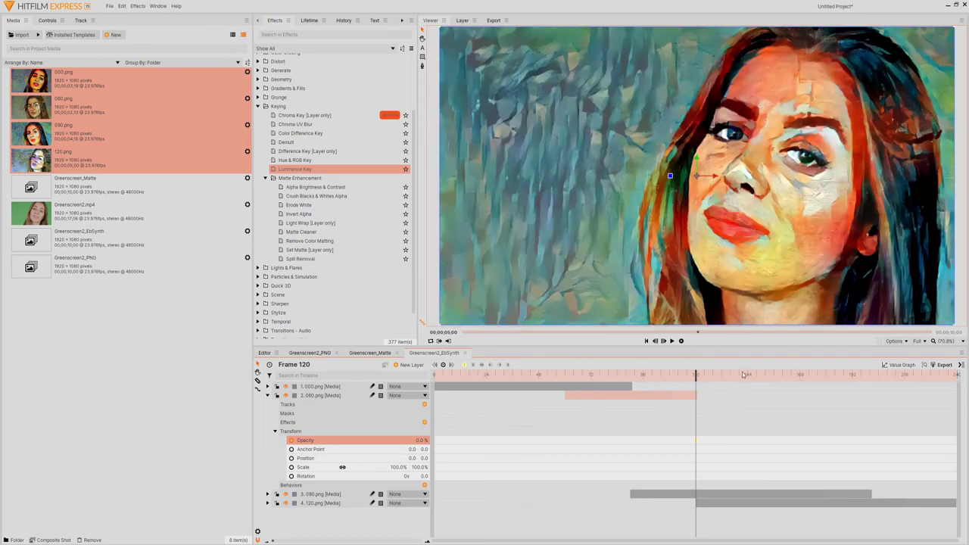
# Keyframe the 060.png layer's opacity to 100% at frame 105 and collapse the layer
pyautogui.click(663, 374)
pyautogui.moveTo(406, 440); pyautogui.dragTo(47, 435)
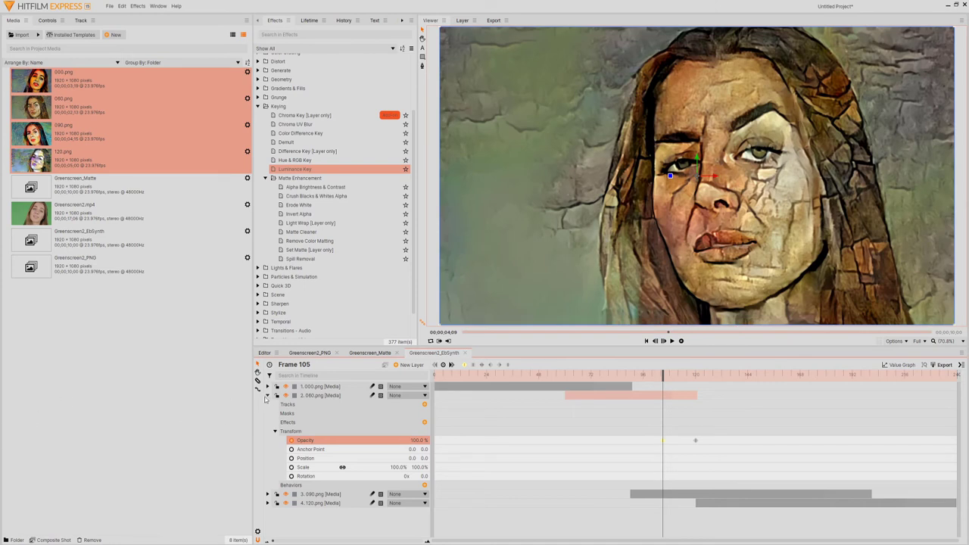
pyautogui.click(267, 395)
# Fade out the 090.png layer with smooth opacity keyframes of 100% at frame 135 and 0% at frame 194, and collapse it
pyautogui.click(267, 404)
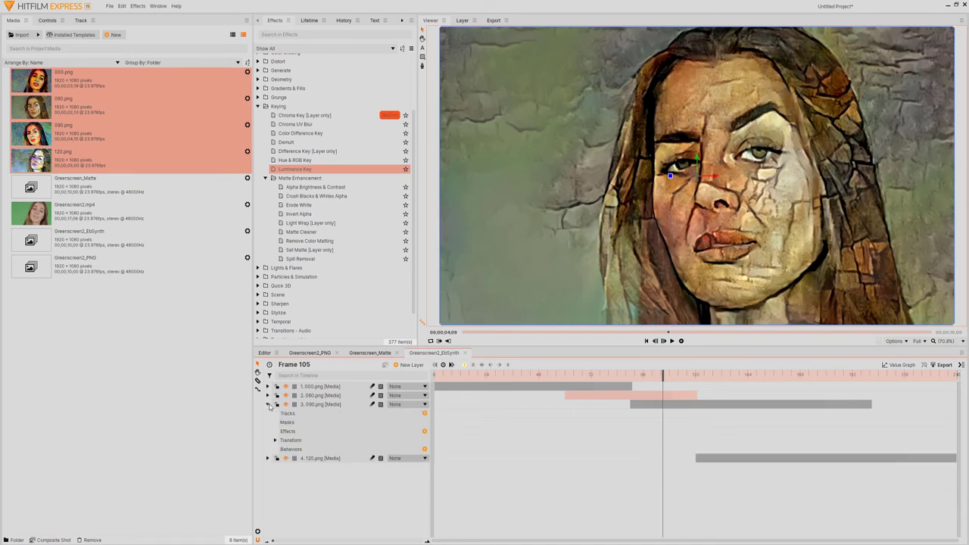
pyautogui.click(275, 441)
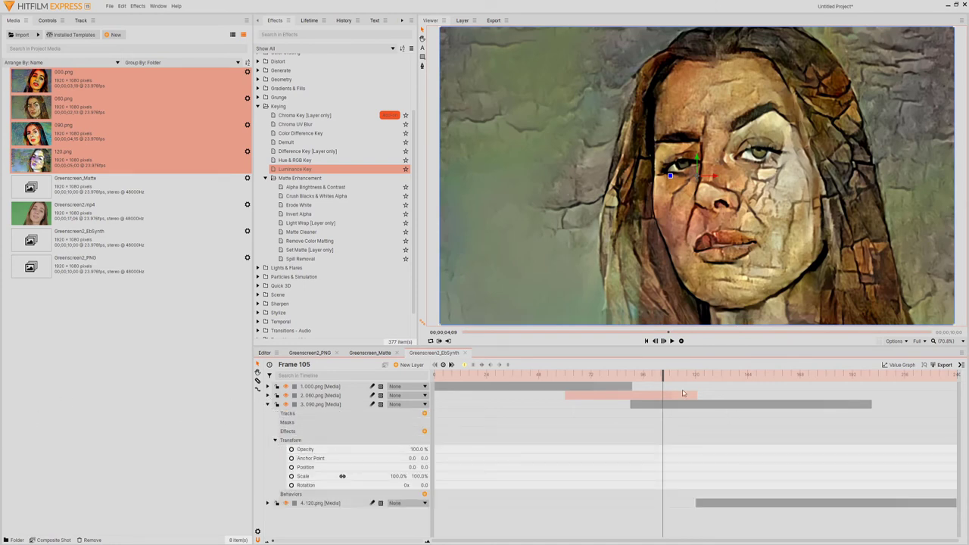
pyautogui.moveTo(663, 378); pyautogui.dragTo(731, 382)
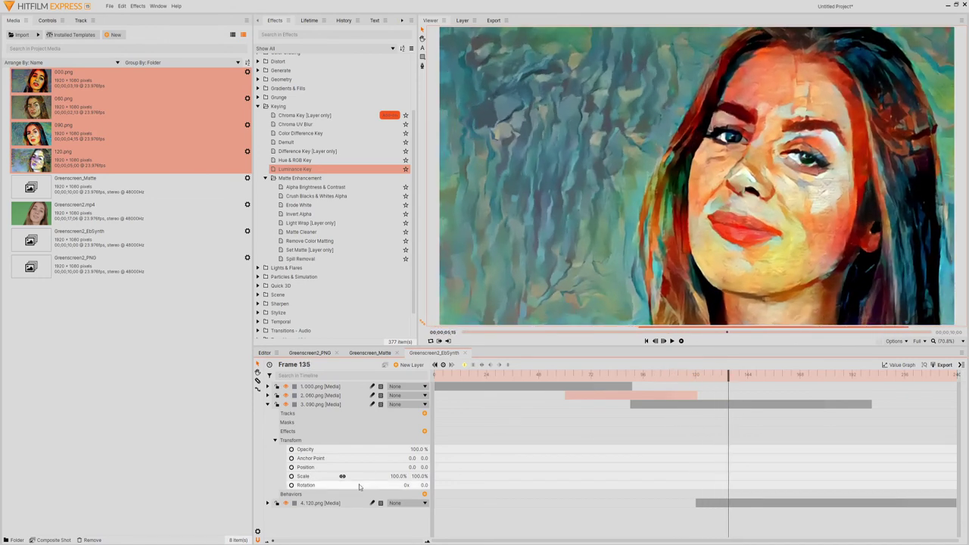
pyautogui.click(292, 450)
pyautogui.moveTo(730, 375); pyautogui.dragTo(857, 379)
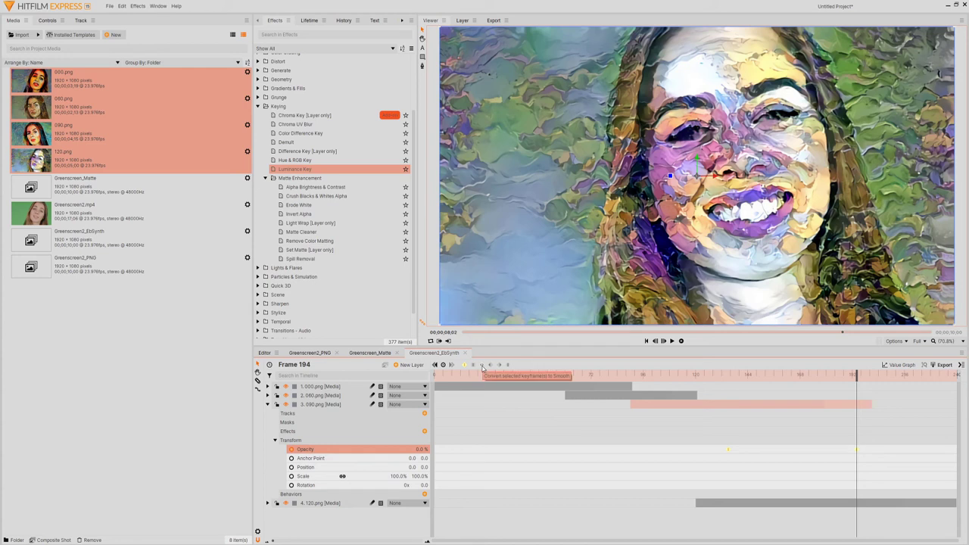
pyautogui.click(267, 405)
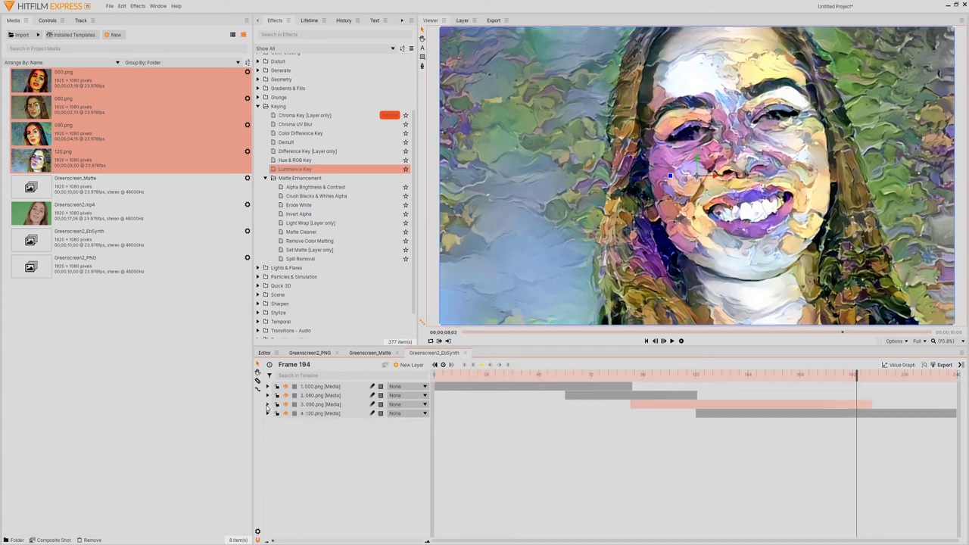
# Ease the 060.png layer's two opacity keyframes, collapse the layer and clear the selection
pyautogui.click(267, 395)
pyautogui.moveTo(650, 426); pyautogui.dragTo(731, 456)
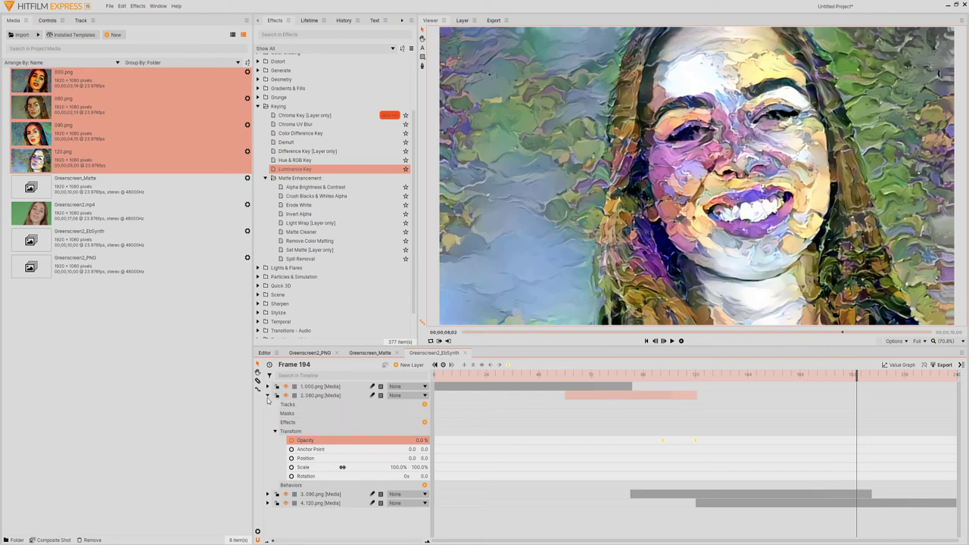
pyautogui.click(267, 396)
pyautogui.click(641, 465)
# Play the Greenscreen2_EbSynth composite from the start to review the opacity crossfades between the layers
pyautogui.moveTo(856, 376); pyautogui.dragTo(434, 376)
pyautogui.click(681, 342)
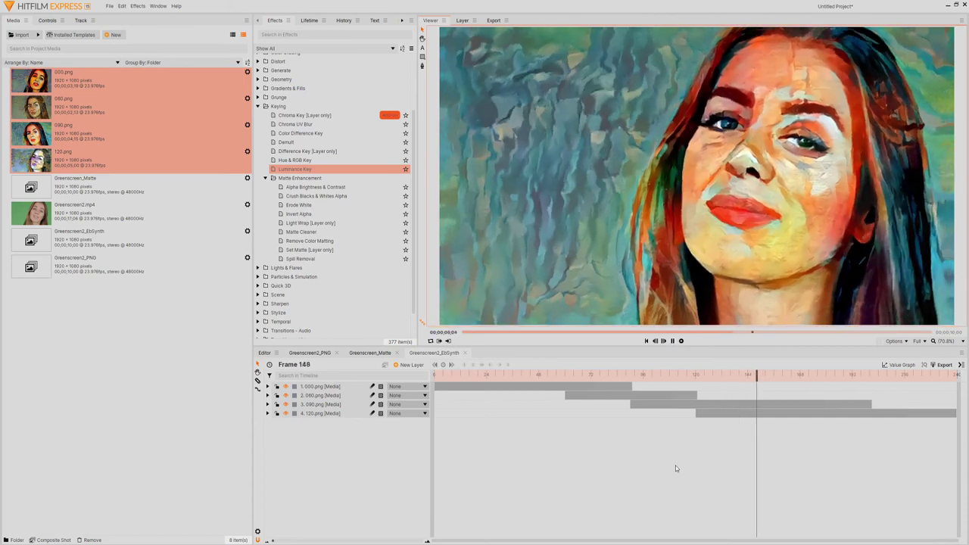
pyautogui.press('Home')
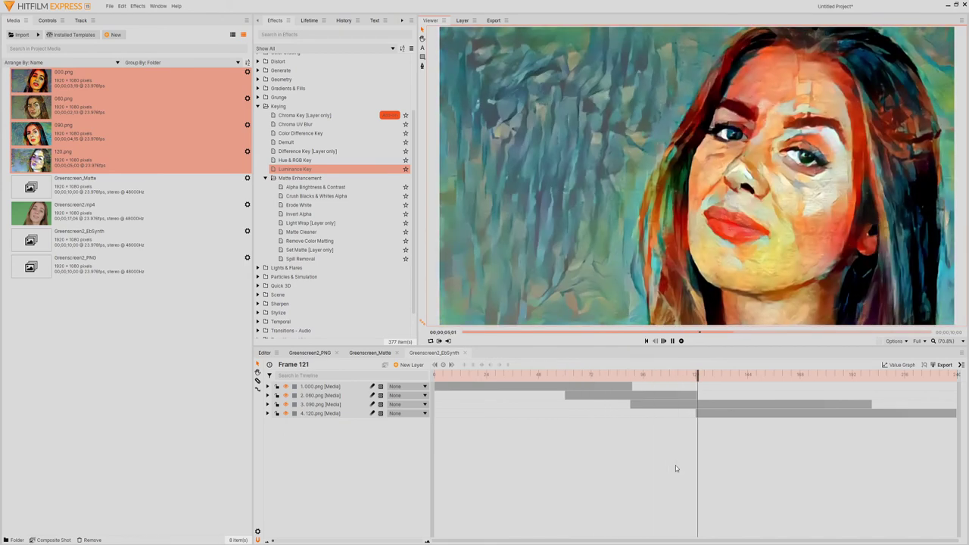
pyautogui.press('space')
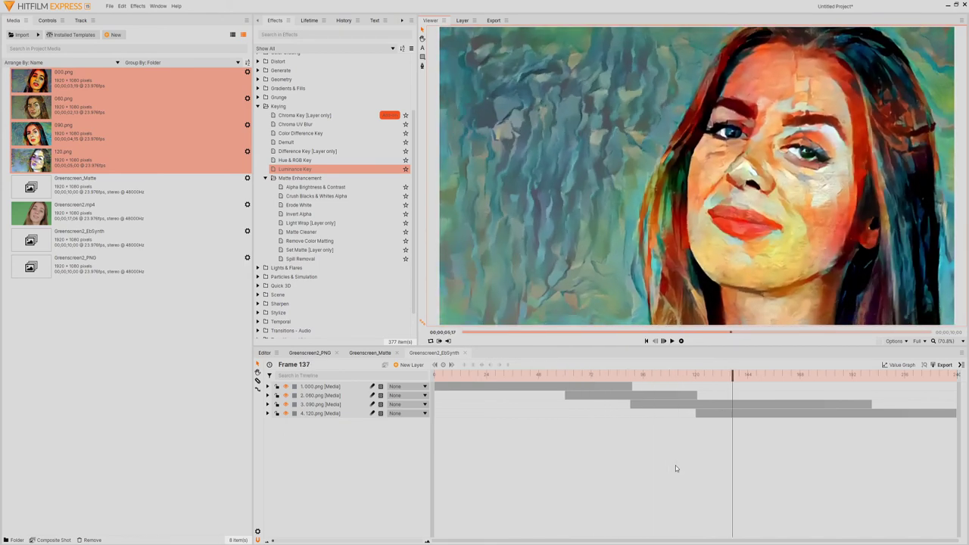
# Export the Greenscreen2_EbSynth composite shot with the YouTube 1080p HD preset and return to the viewer
pyautogui.click(494, 21)
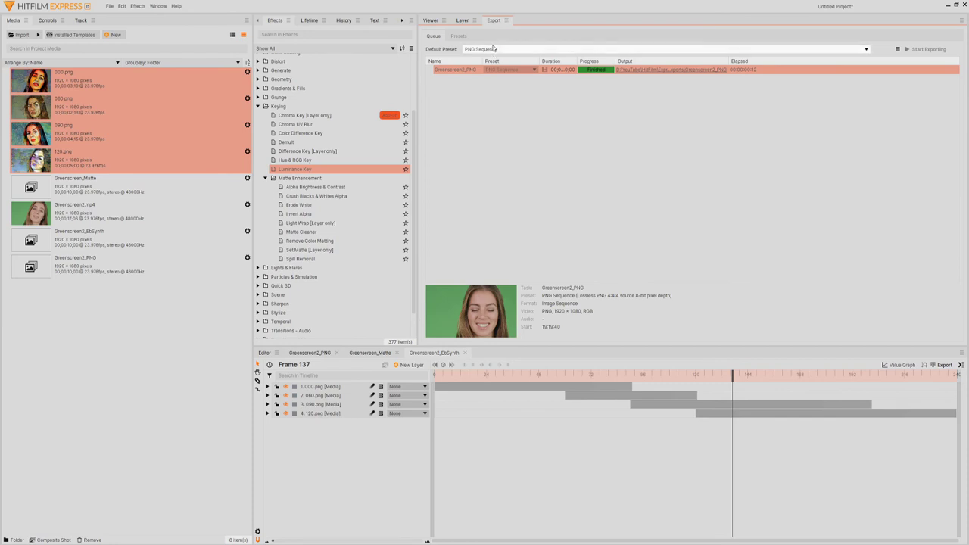
pyautogui.click(496, 49)
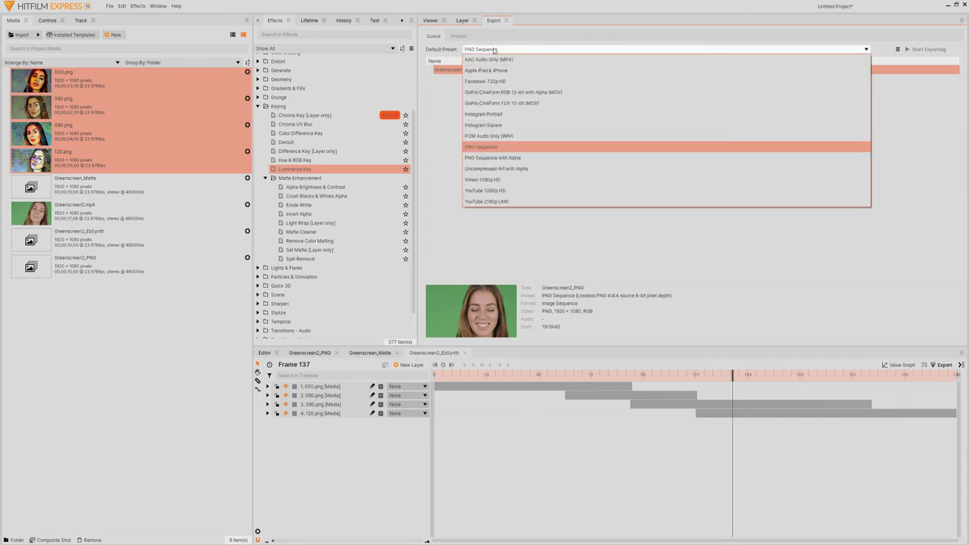
pyautogui.click(516, 193)
pyautogui.click(944, 364)
pyautogui.click(891, 384)
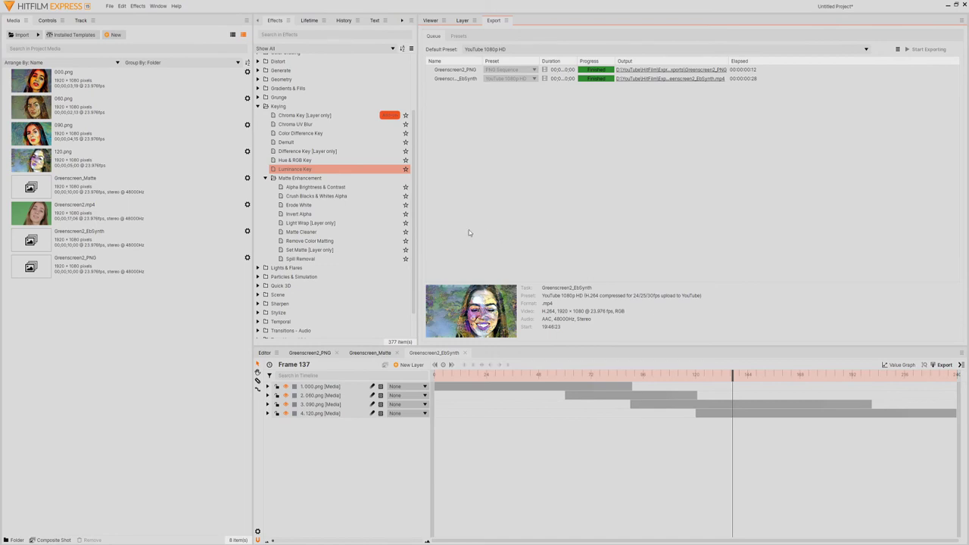
pyautogui.click(430, 21)
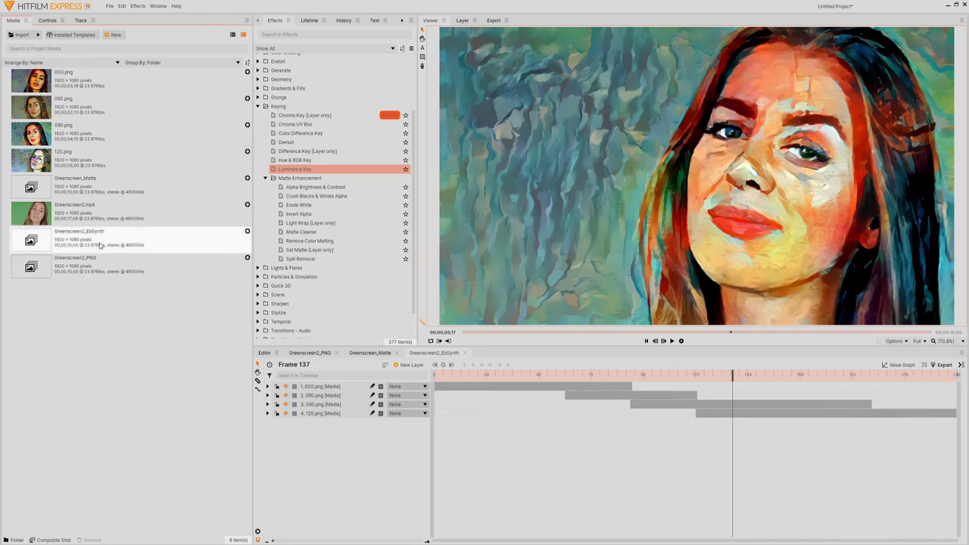
# Make a composite shot from Greenscreen2_EbSynth named Greenscreen2_EbSynth_WithMatte
pyautogui.rightClick(44, 233)
pyautogui.moveTo(71, 238)
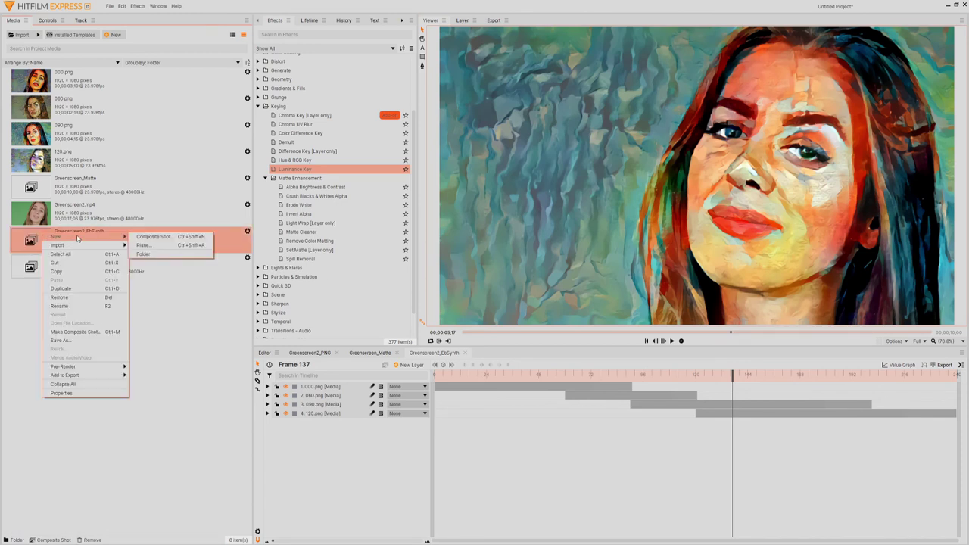
pyautogui.click(73, 332)
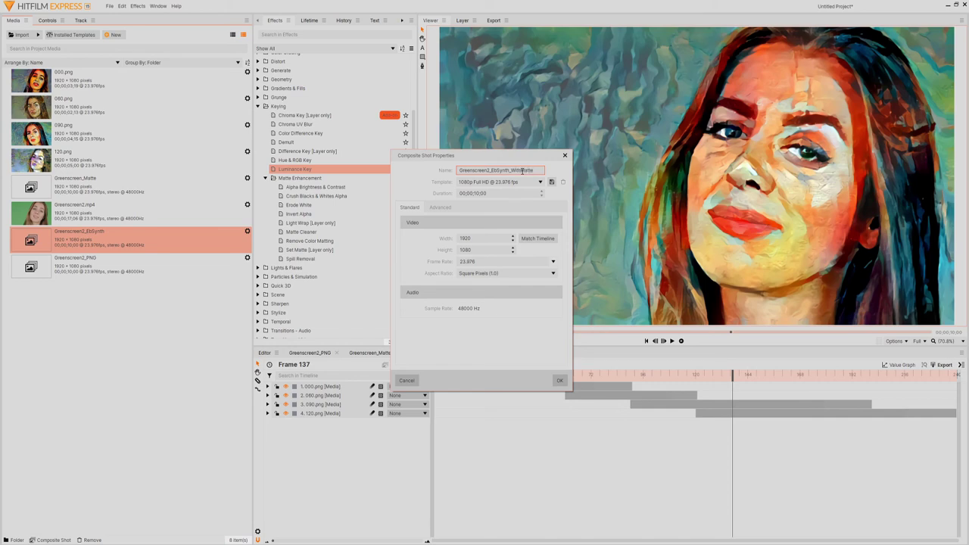
pyautogui.press('Return')
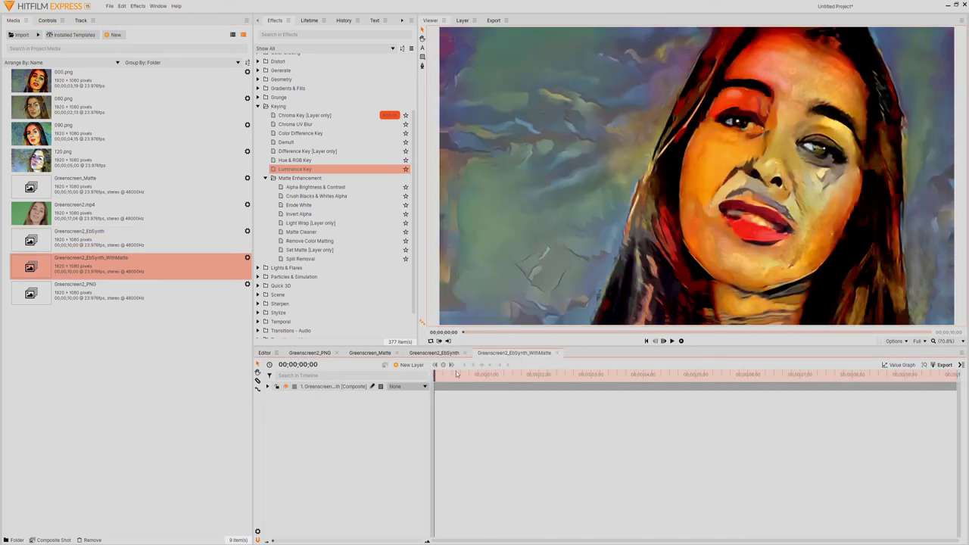
pyautogui.moveTo(433, 375)
pyautogui.mouseDown()
pyautogui.moveTo(930, 375)
pyautogui.moveTo(434, 375)
pyautogui.mouseUp()
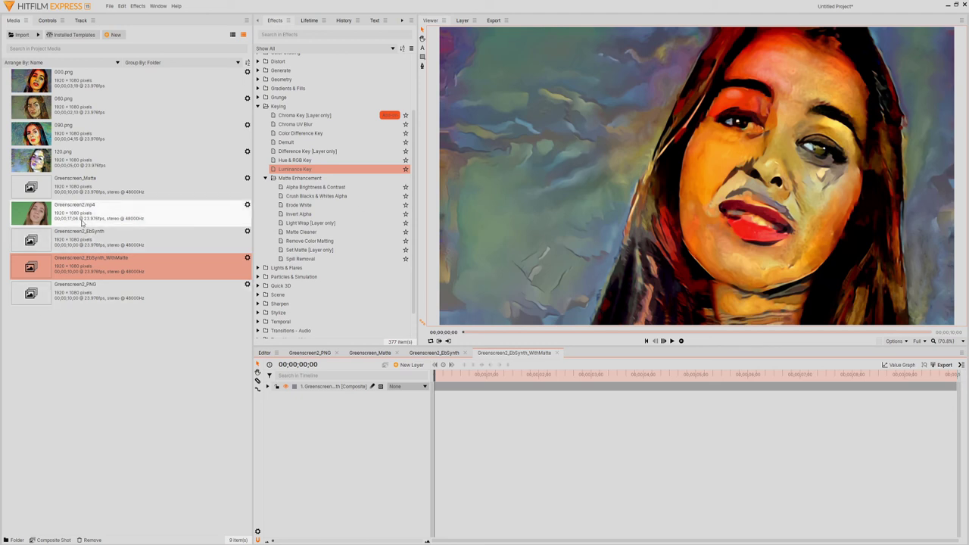
# Place Greenscreen_Matte beneath the Greenscreen2_EbSynth layer and apply the Set Matte effect to the Greenscreen2_EbSynth layer
pyautogui.moveTo(30, 187); pyautogui.dragTo(343, 410)
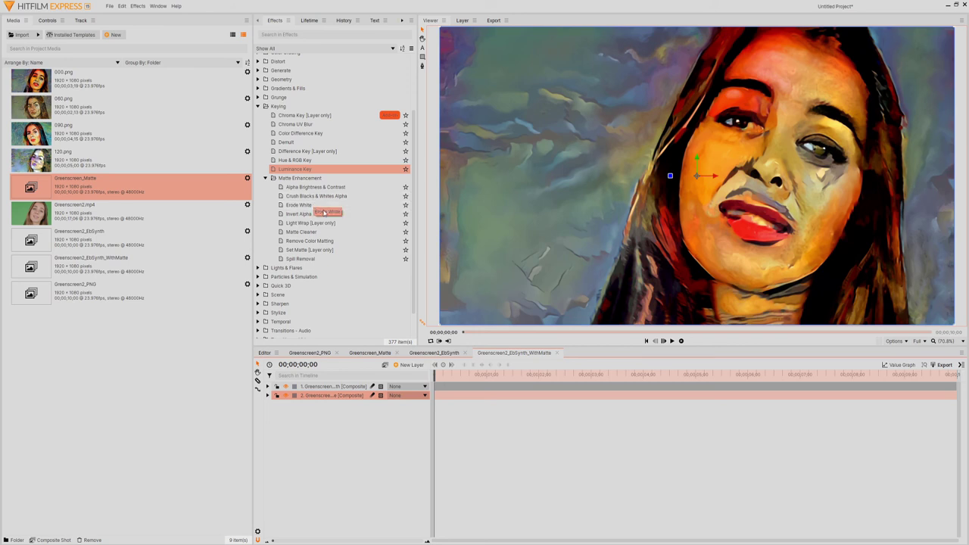
pyautogui.click(308, 252)
pyautogui.moveTo(309, 252); pyautogui.dragTo(339, 388)
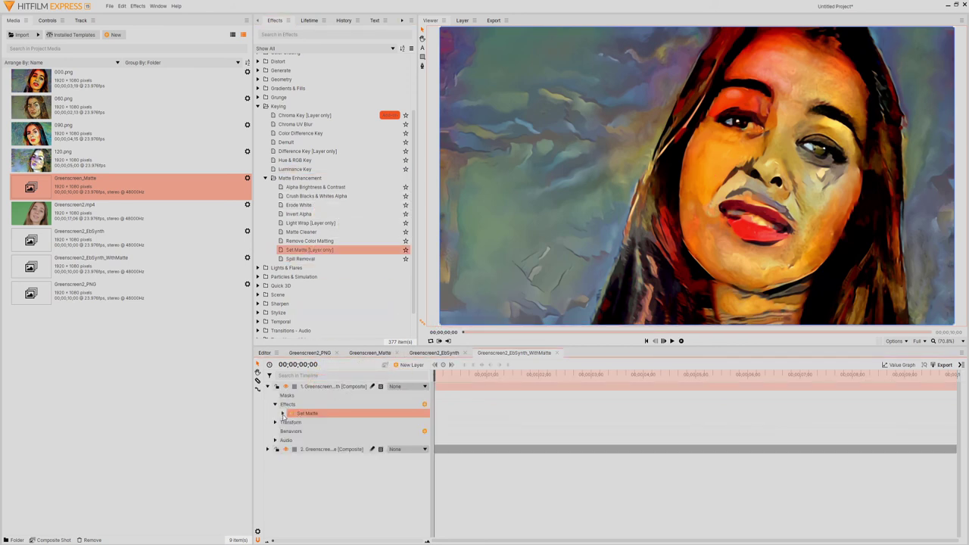
# Set the Set Matte effect's source layer to 2. Greenscreen_Matte and its matte source to Luminance
pyautogui.click(375, 424)
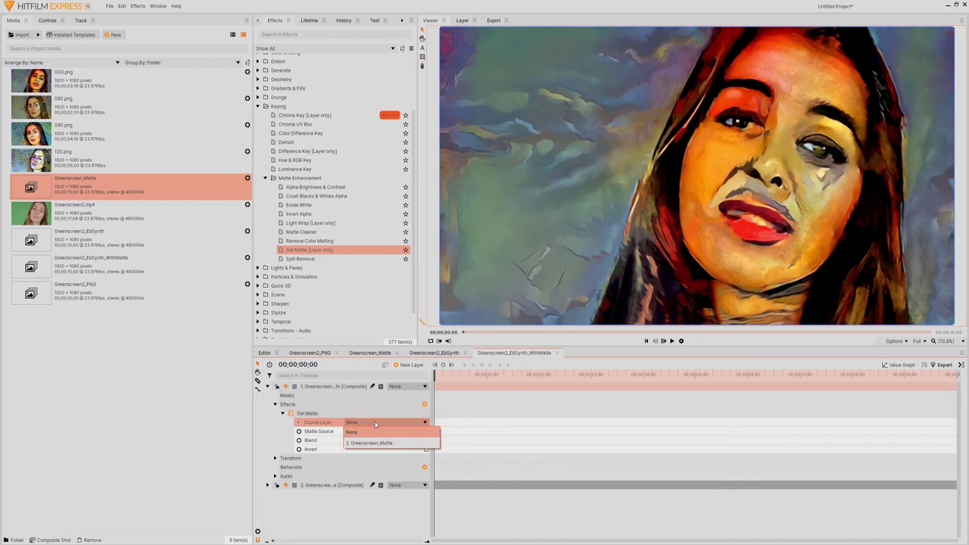
pyautogui.click(378, 445)
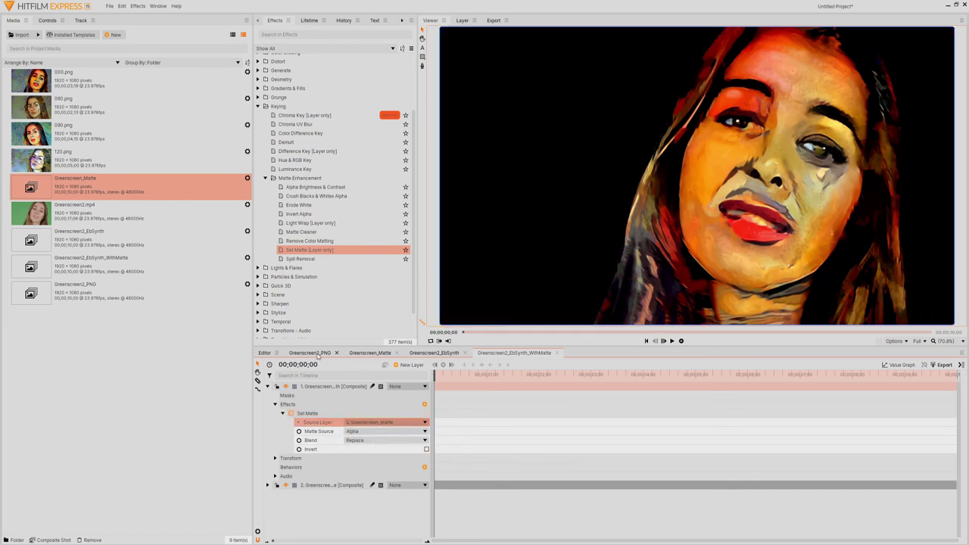
pyautogui.click(372, 432)
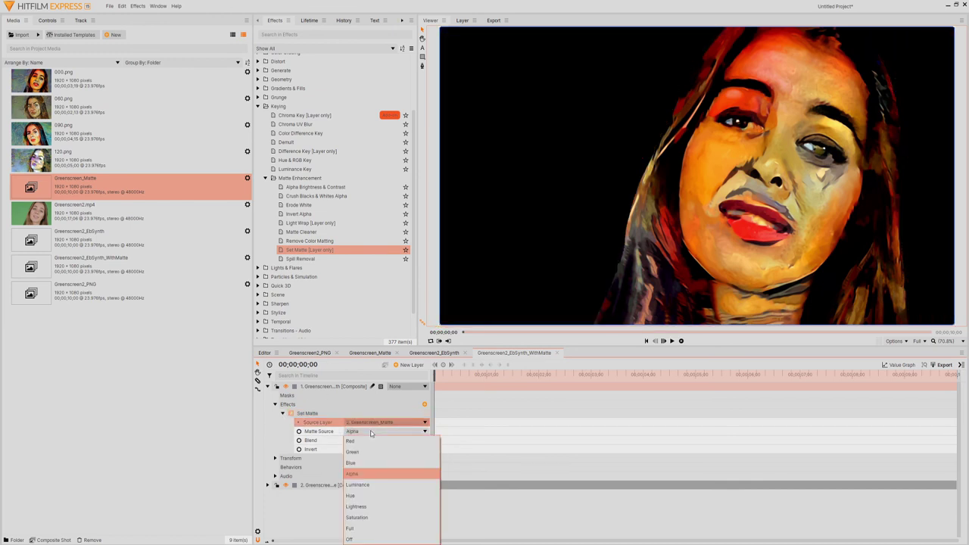
pyautogui.click(366, 486)
# Show a checkerboard background in the viewer and collapse the Greenscreen2_EbSynth layer
pyautogui.click(905, 342)
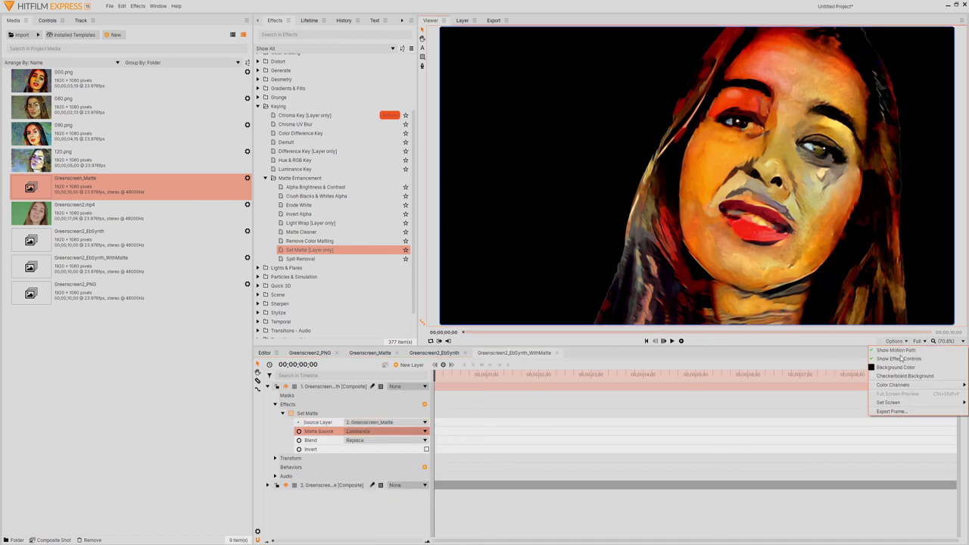
pyautogui.click(903, 377)
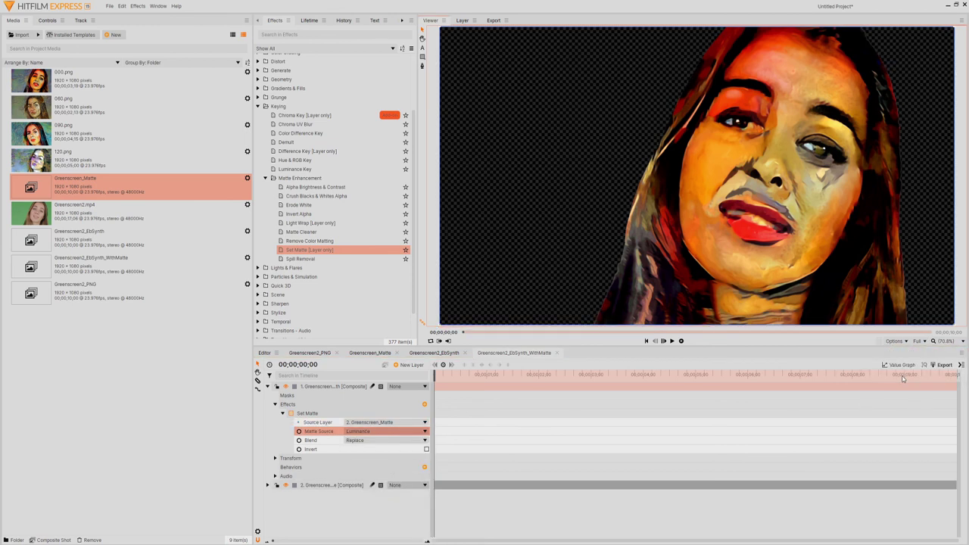
pyautogui.click(275, 404)
pyautogui.click(267, 386)
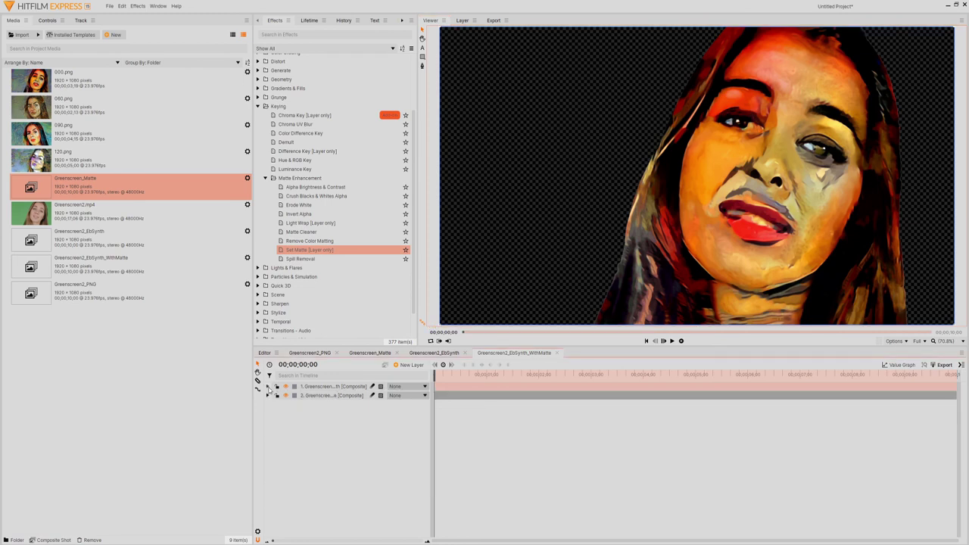
pyautogui.moveTo(433, 376); pyautogui.dragTo(409, 384)
# Import Waterfall.mp4 and place it as the bottom layer of the Greenscreen2_EbSynth_WithMatte composite
pyautogui.rightClick(54, 351)
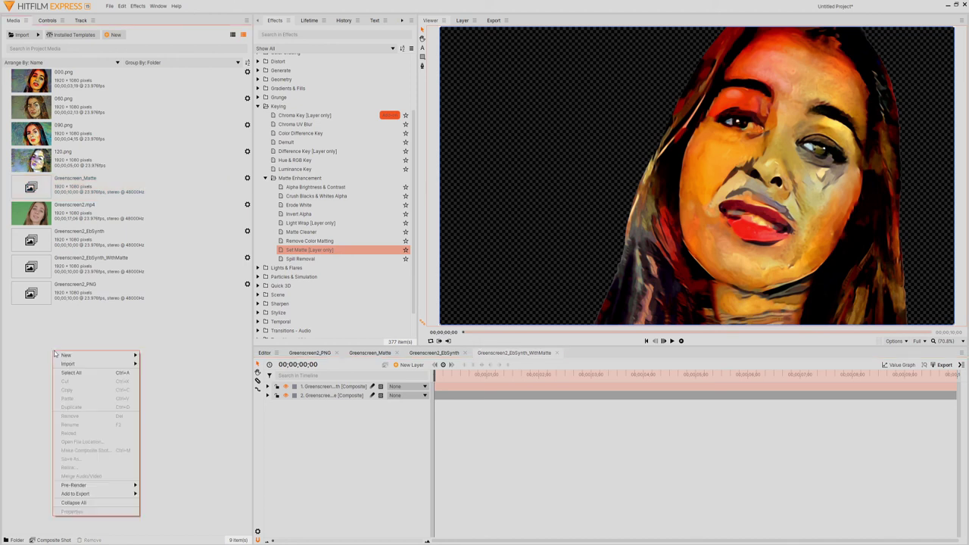
pyautogui.moveTo(75, 356)
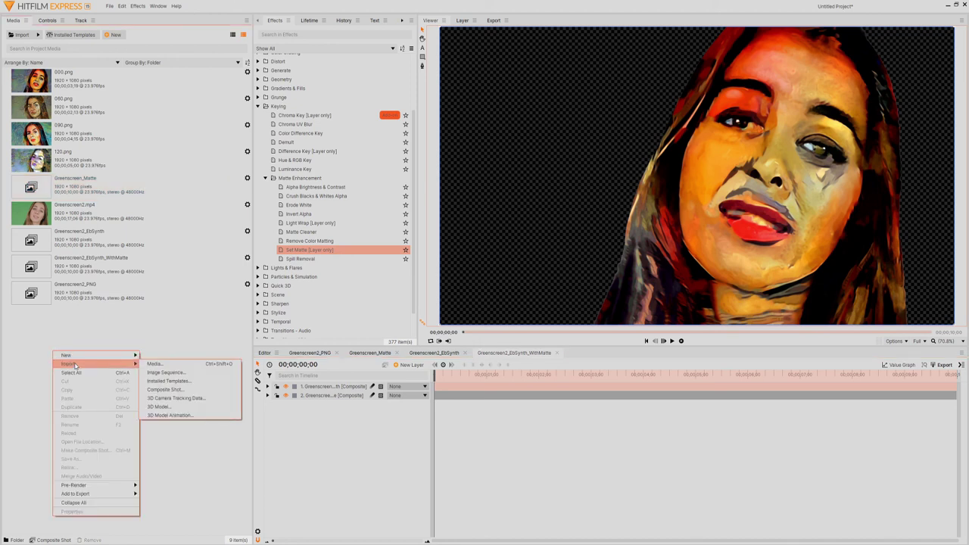
pyautogui.click(157, 363)
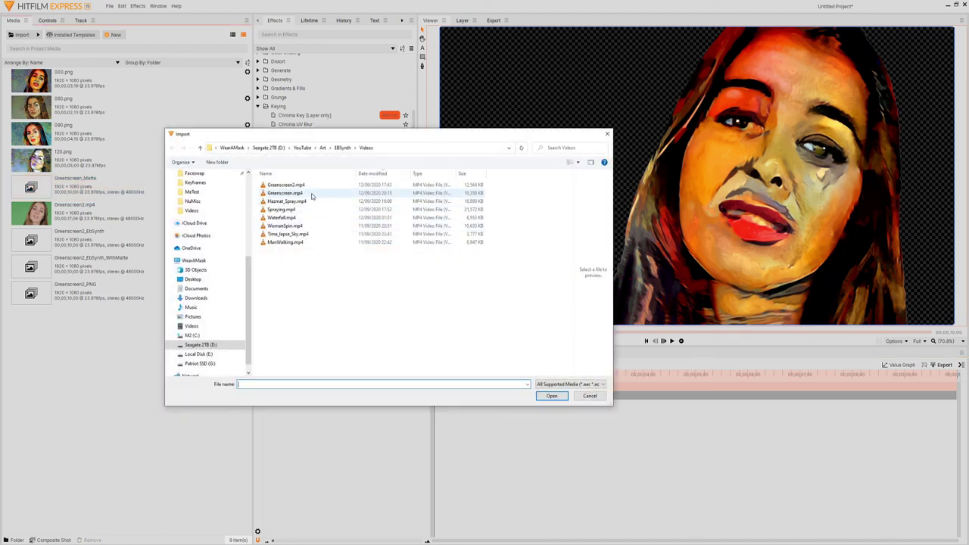
pyautogui.click(283, 218)
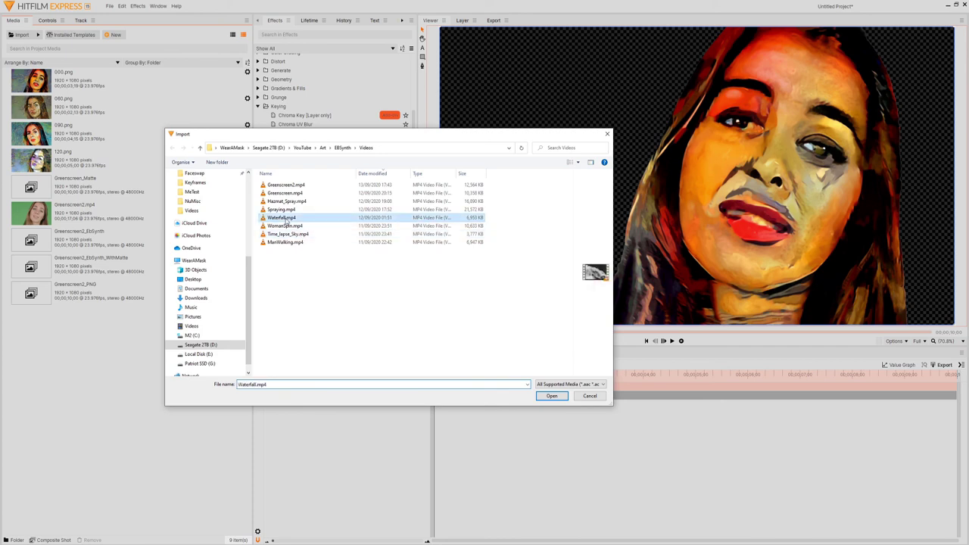
pyautogui.click(552, 396)
pyautogui.moveTo(36, 319); pyautogui.dragTo(367, 475)
pyautogui.moveTo(433, 377)
pyautogui.mouseDown()
pyautogui.moveTo(492, 375)
pyautogui.moveTo(433, 375)
pyautogui.mouseUp()
# Lower the Waterfall.mp4 layer's audio level to -60 dB and collapse the layer
pyautogui.click(268, 404)
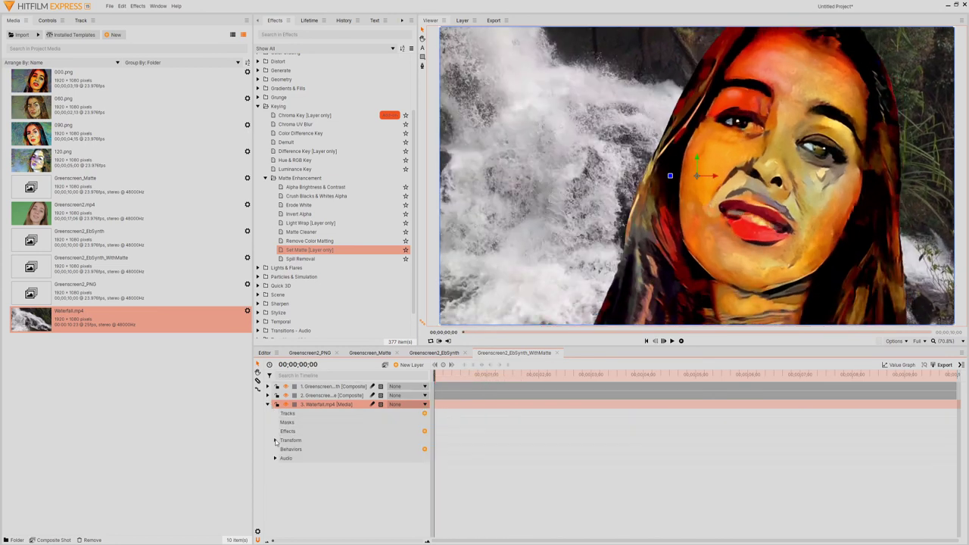
pyautogui.click(275, 458)
pyautogui.click(295, 467)
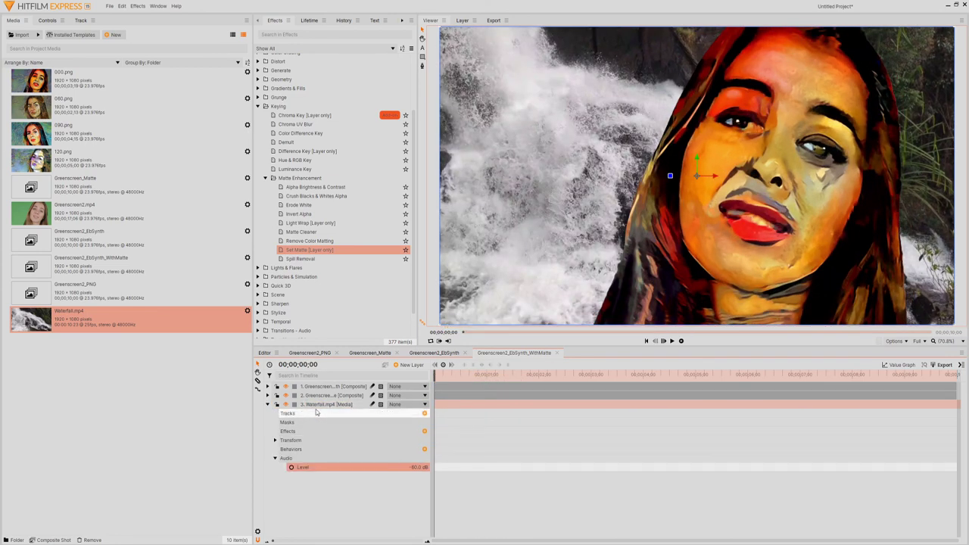
pyautogui.click(268, 405)
pyautogui.moveTo(437, 375)
pyautogui.mouseDown()
pyautogui.moveTo(824, 375)
pyautogui.moveTo(435, 376)
pyautogui.mouseUp()
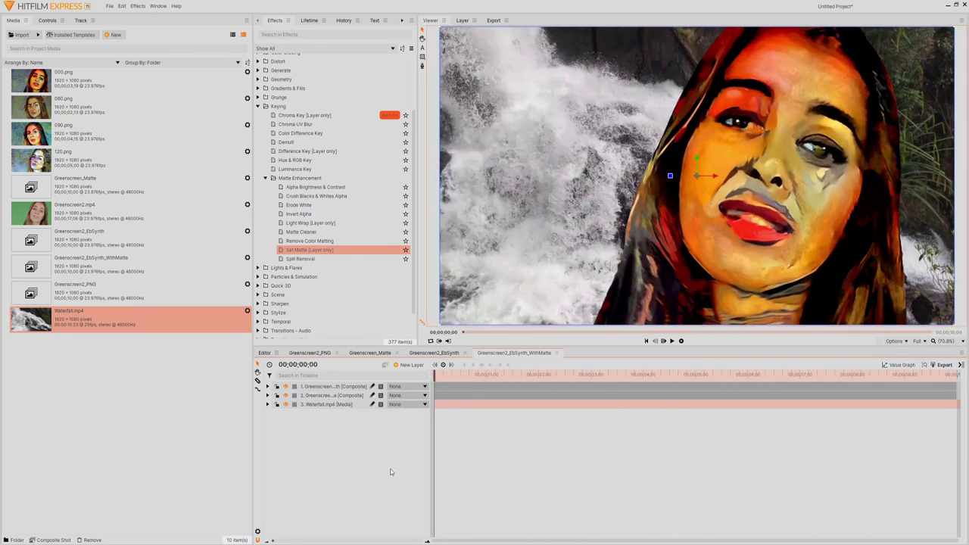